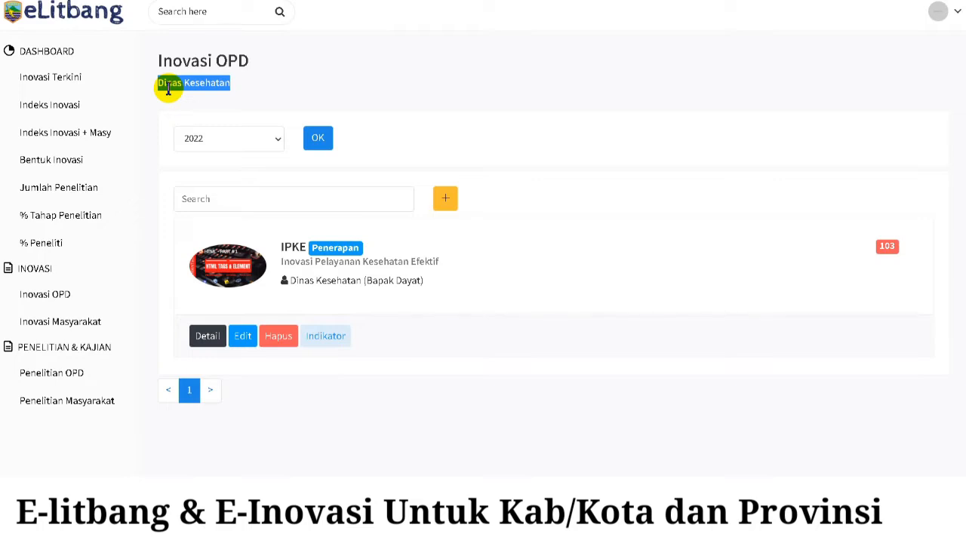
- Filter the Dinas Kesehatan innovation list to 2021 and start a new innovation entry
left_click(273, 140)
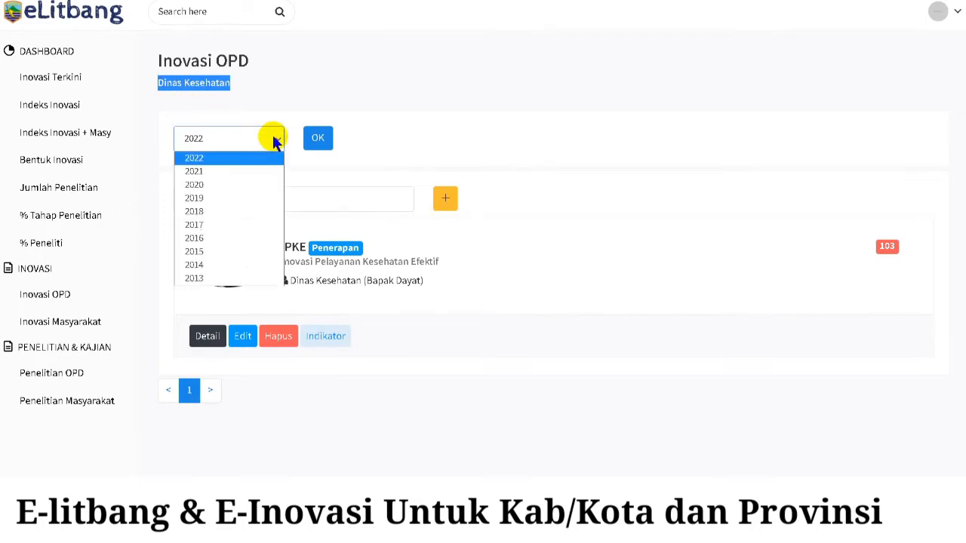
left_click(236, 175)
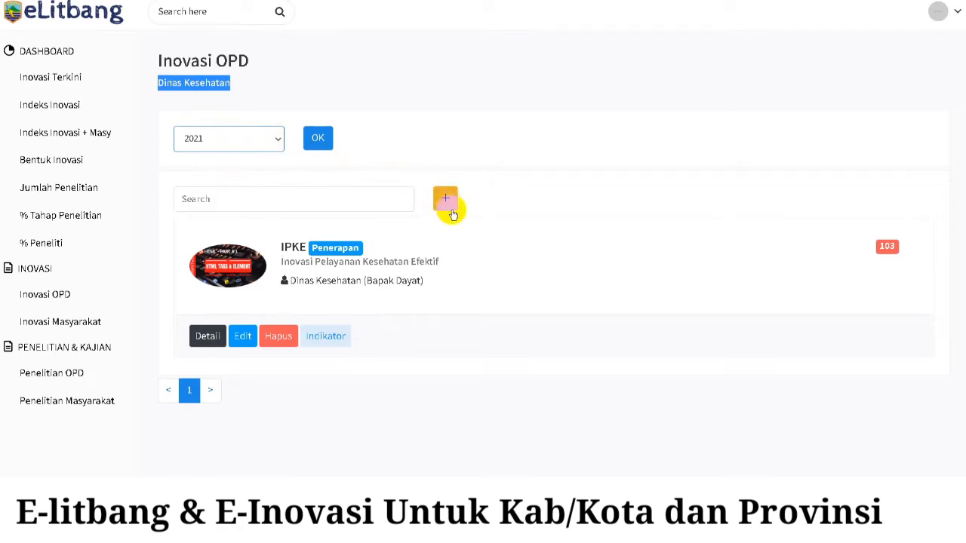
left_click(447, 200)
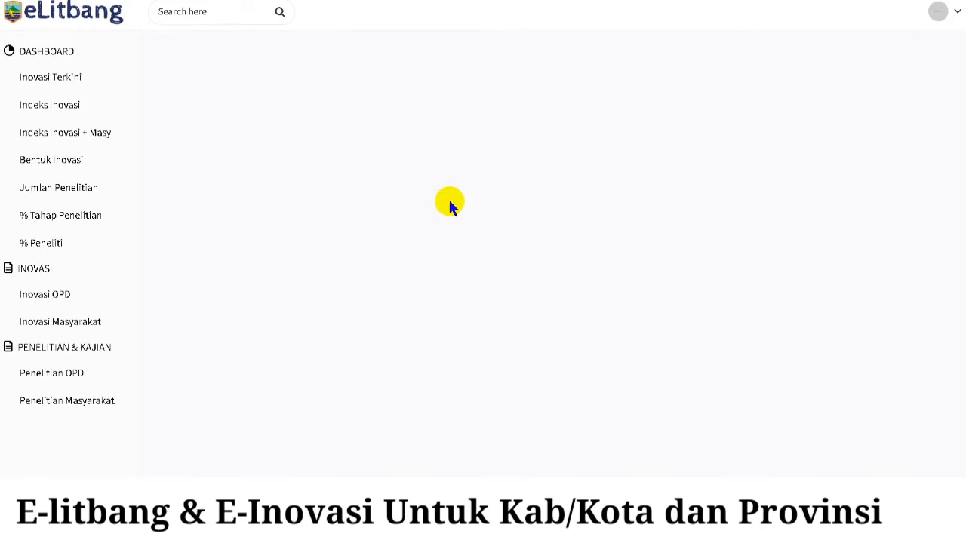
- Set year 2021, name 'Sistem Aplikasi Pendeteksi Penyakit Menular' and abbreviation SAPPM
left_click(467, 144)
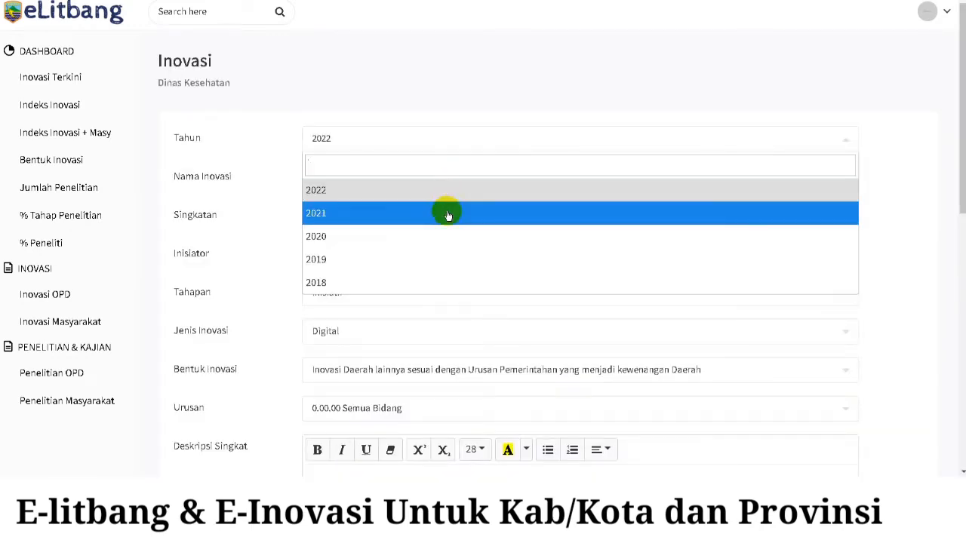
left_click(448, 215)
left_click(454, 183)
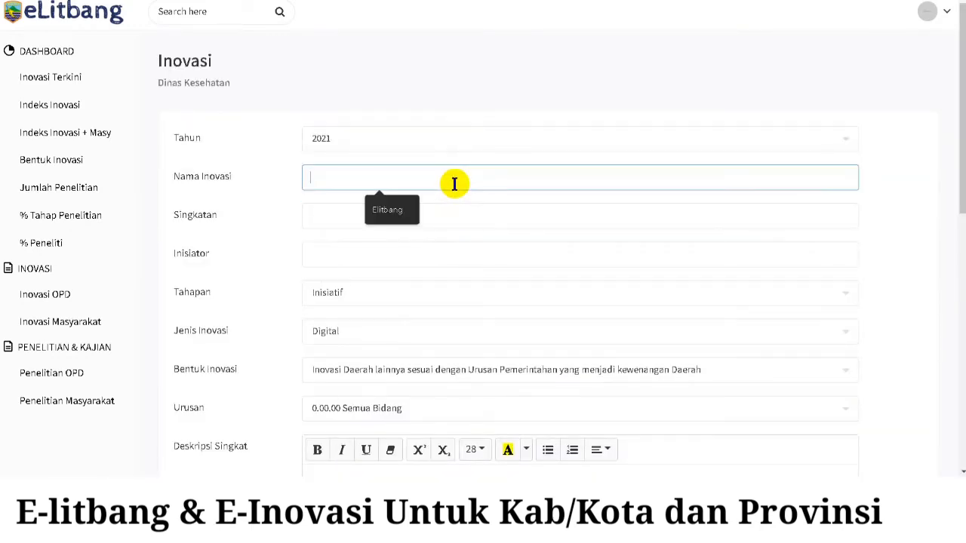
type("Sistem")
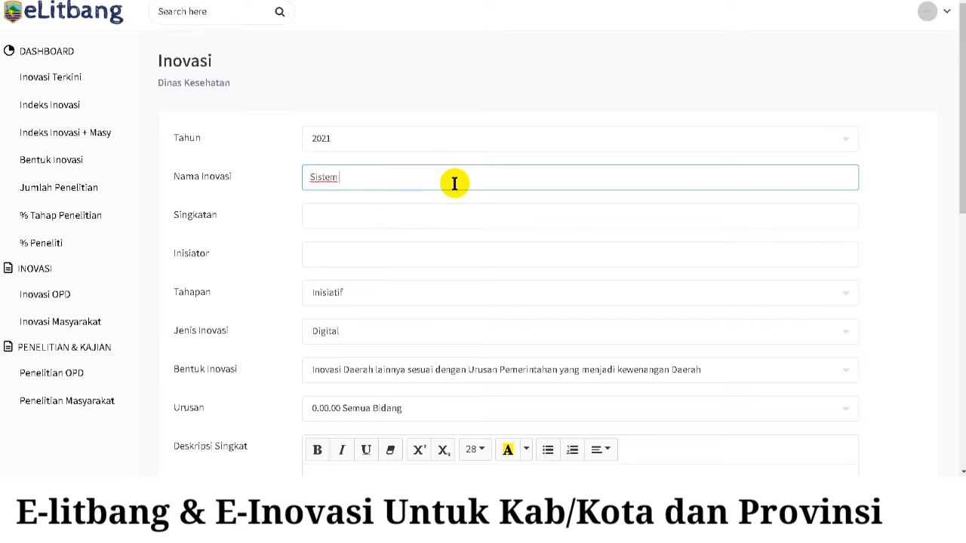
type(" Aplikasi Pendeteksi ")
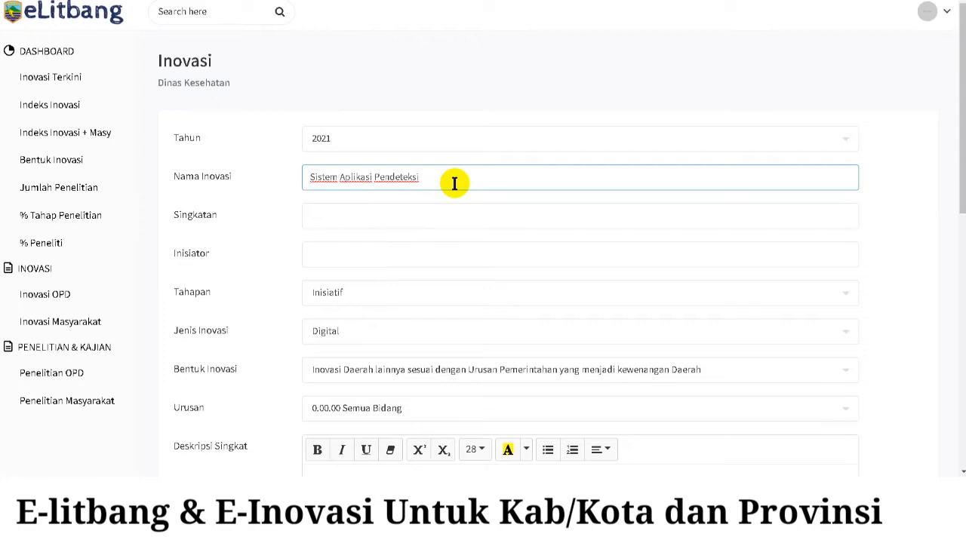
type("Penyakit Menular")
left_click(442, 215)
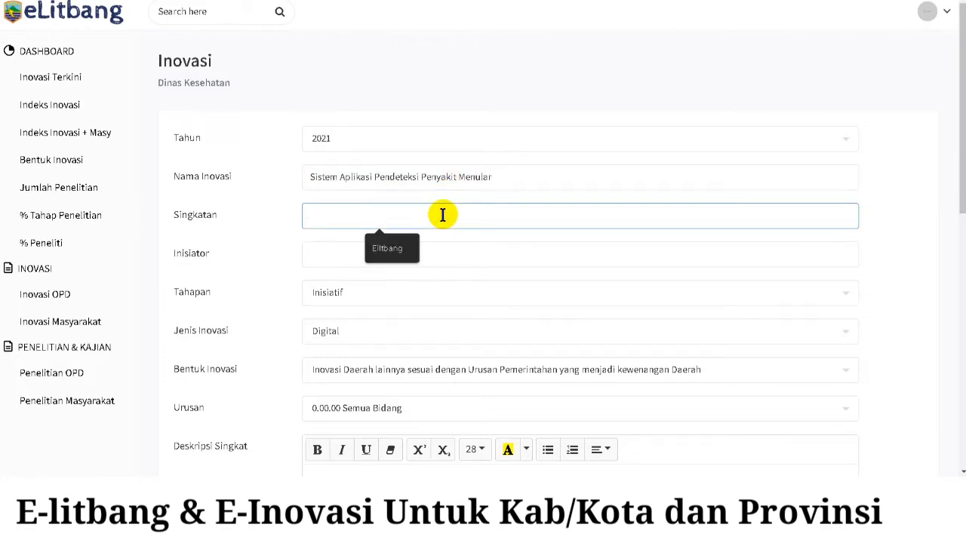
type("SAP")
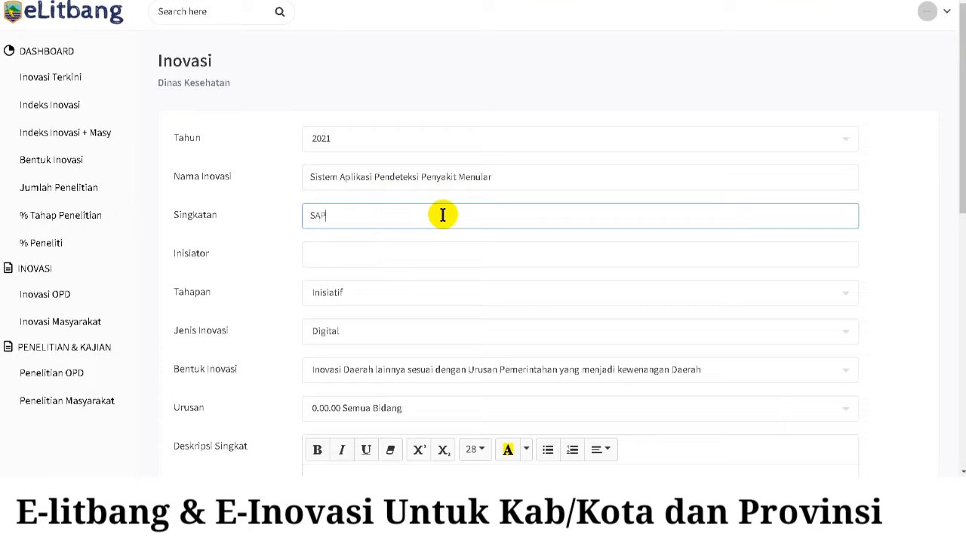
type("PM")
- Enter the initiator's name followed by the unit '(Bidang Pelayanan Kesehatan)' in Inisiator
left_click(440, 256)
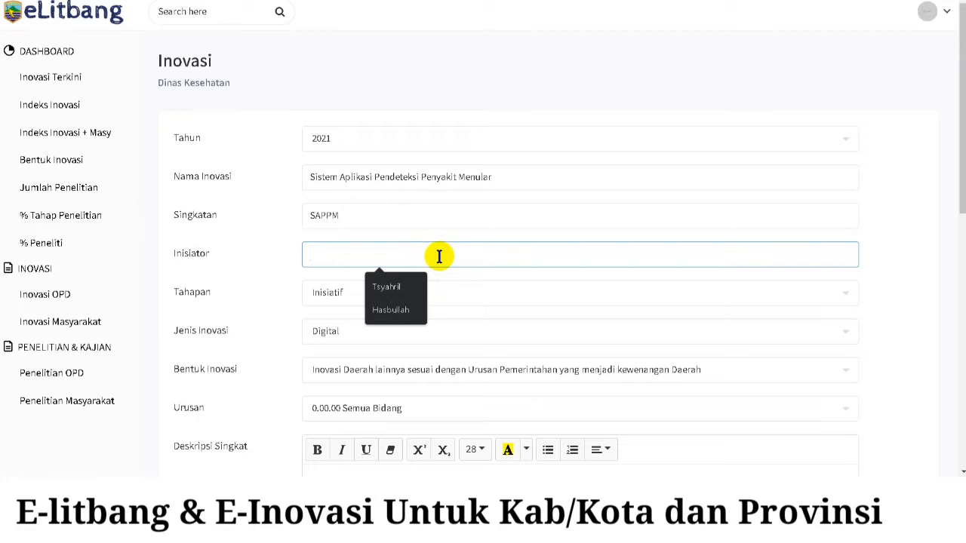
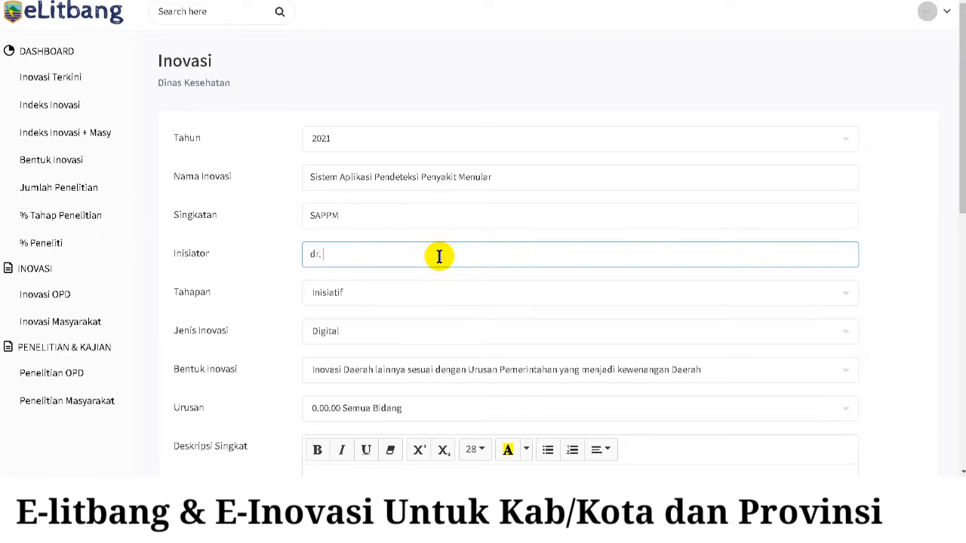
key("BackSpace")
key("BackSpace")
key("BackSpace")
key("BackSpace")
key("BackSpace")
key("BackSpace")
key("BackSpace")
key("BackSpace")
key("BackSpace")
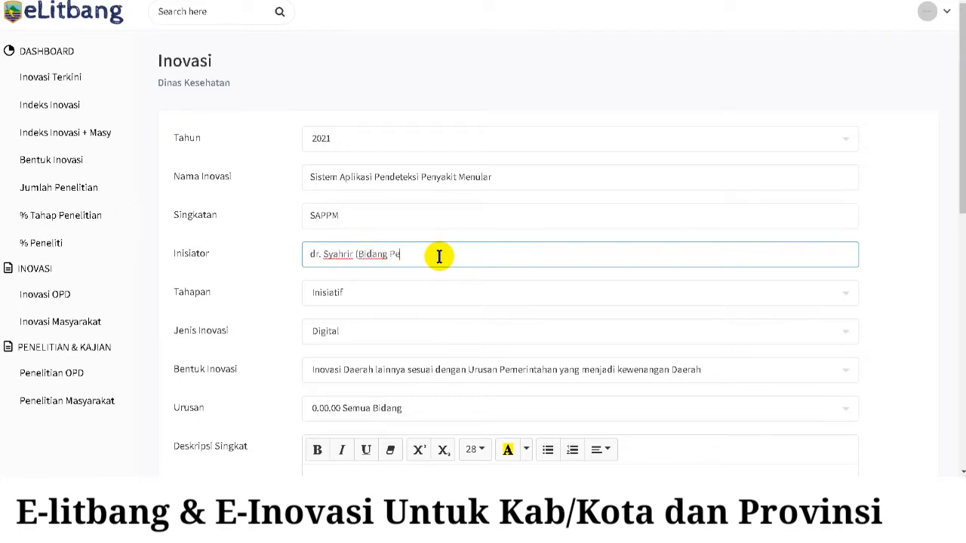
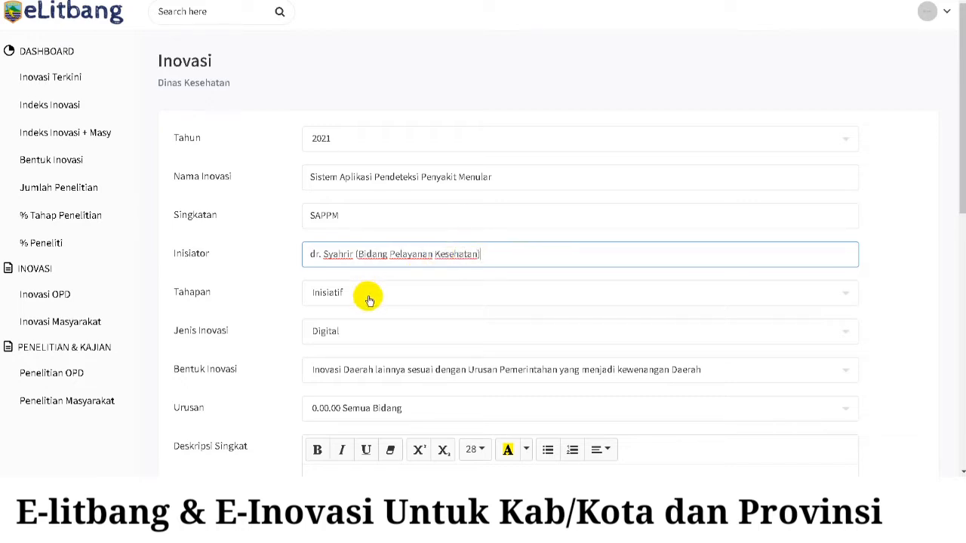
- Set the innovation stage to Penerapan and the type to Digital
left_click(411, 300)
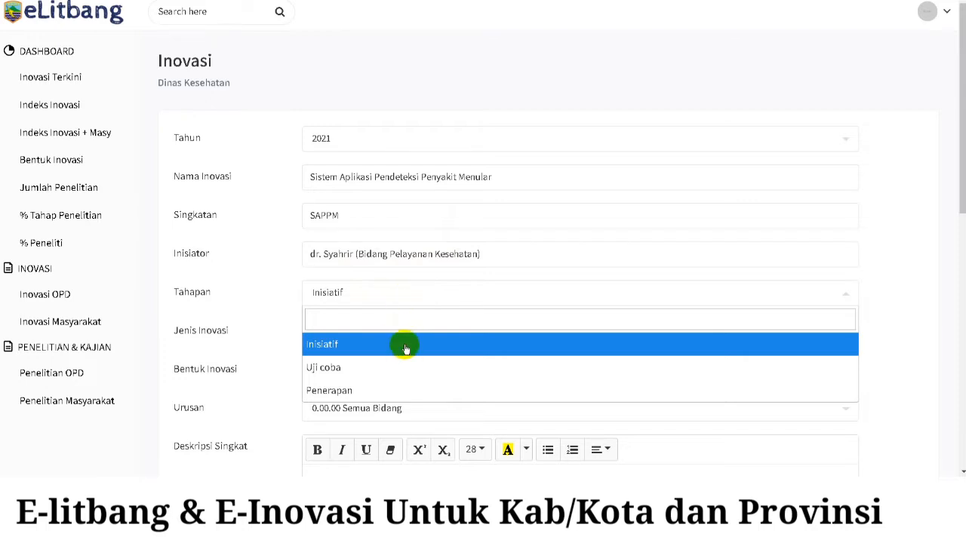
left_click(398, 391)
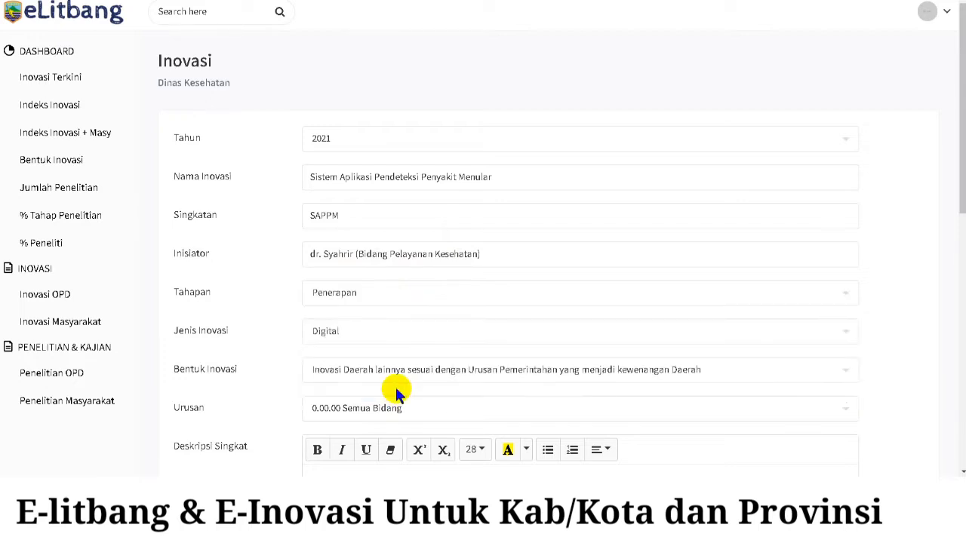
scroll(503, 340, "down", 1)
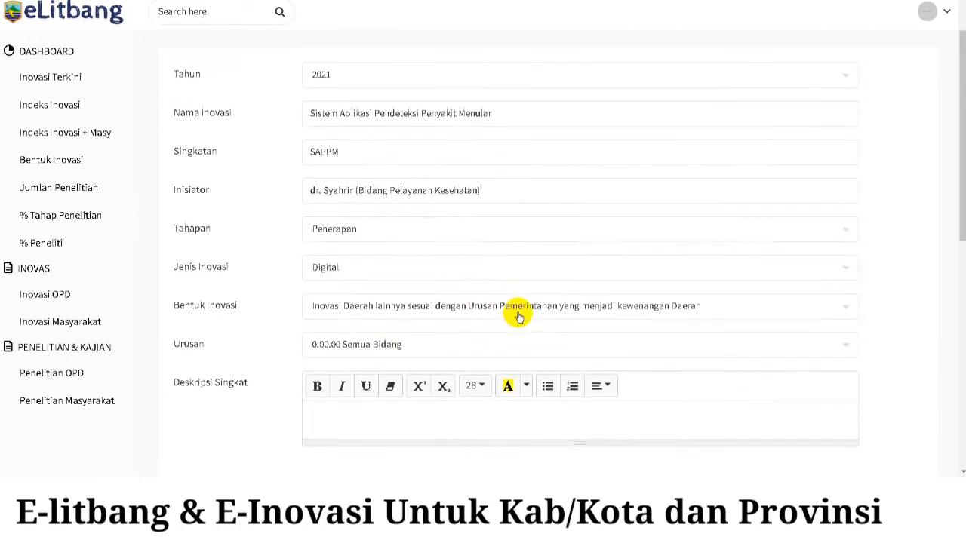
left_click(500, 270)
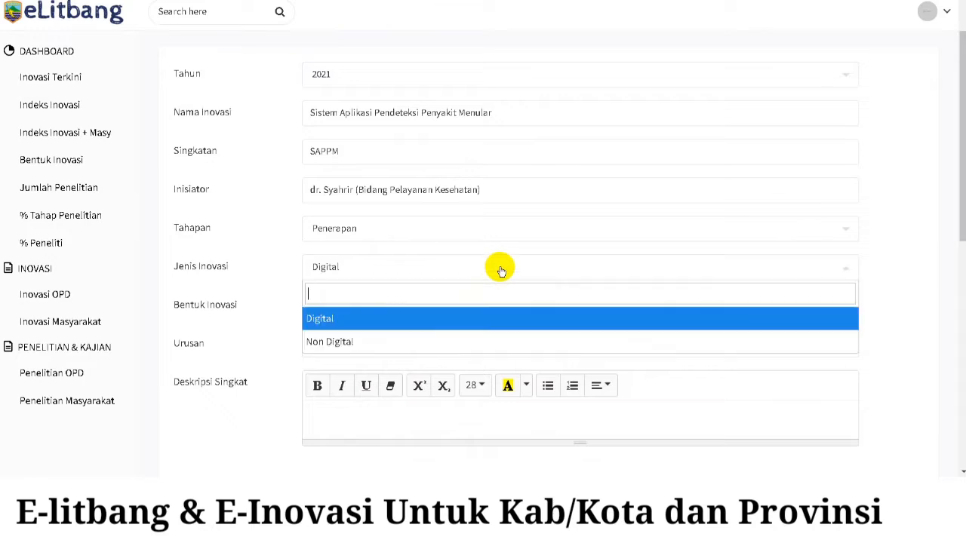
left_click(434, 319)
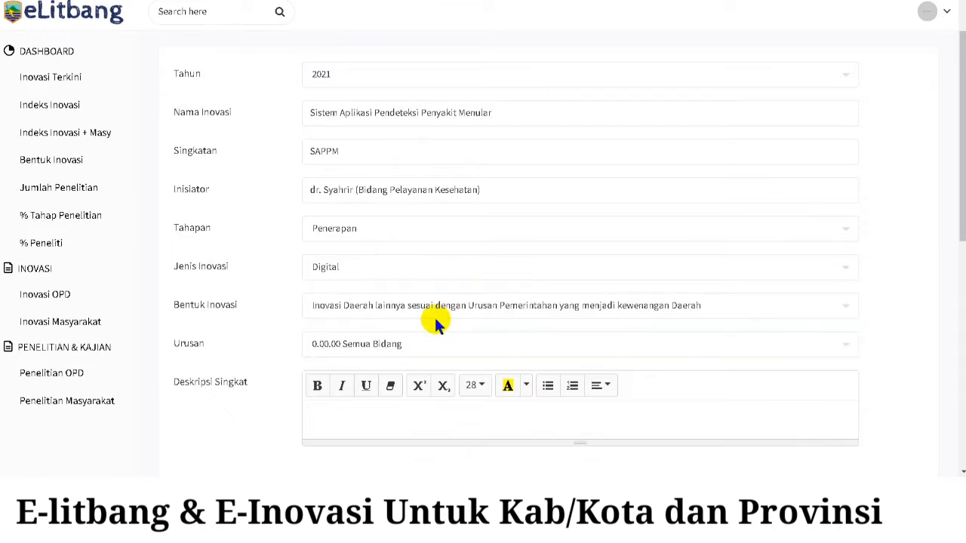
- Set the form to Inovasi pelayanan publik and affairs to 1.02.02 Urusan Pemerintahan Bidang Kesehatan
left_click(489, 309)
scroll(489, 311, "down", 1)
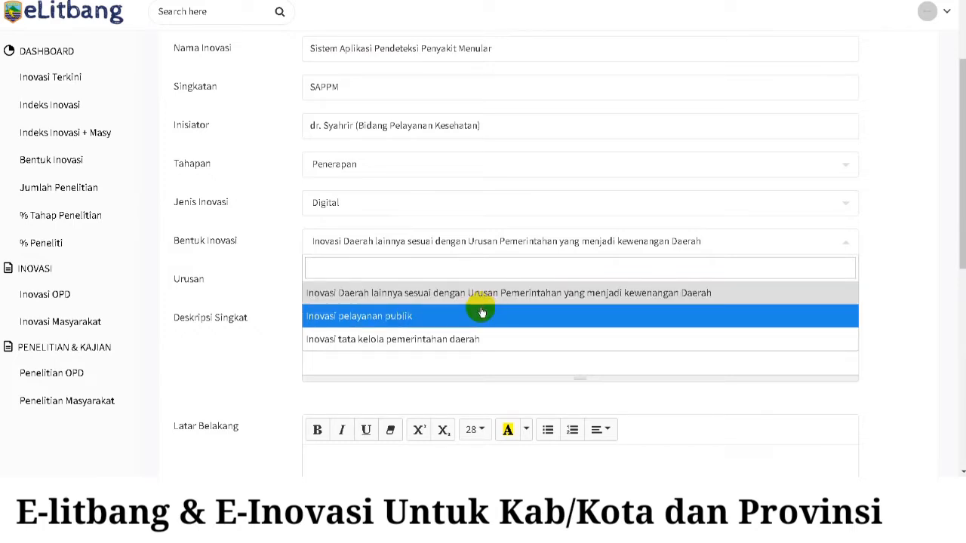
left_click(482, 315)
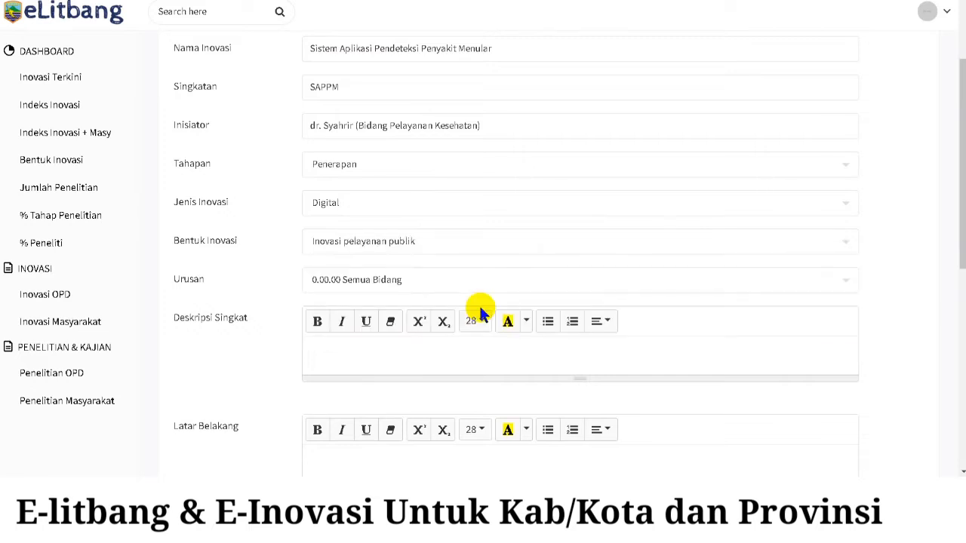
left_click(502, 279)
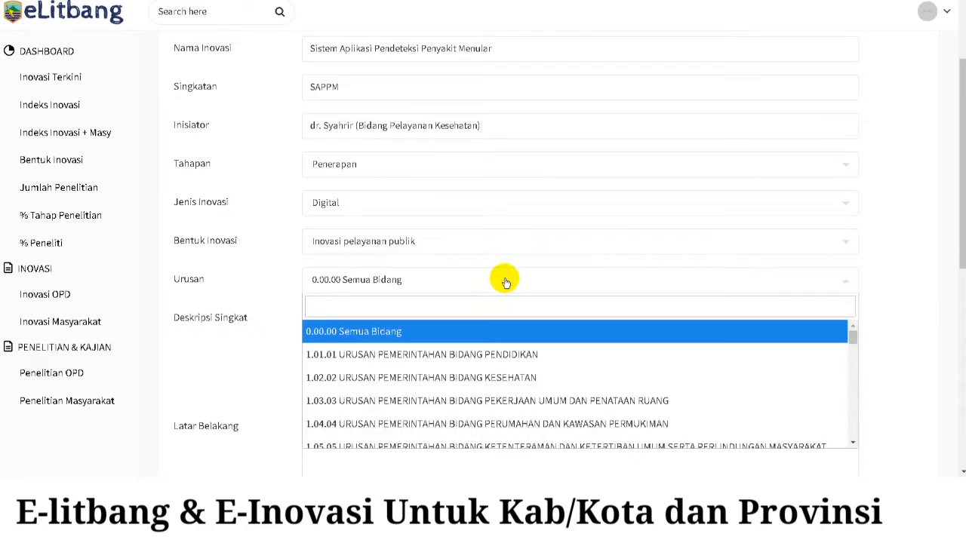
type("keseha")
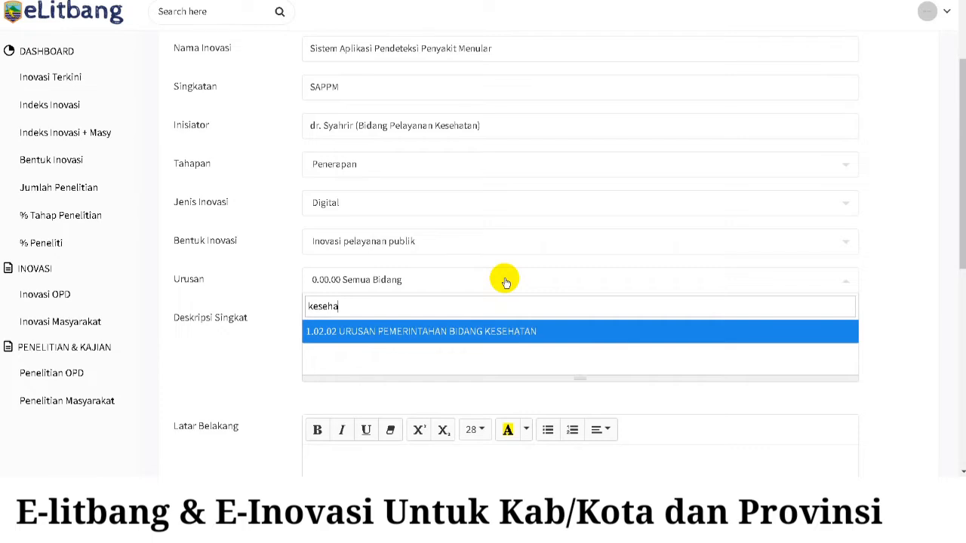
left_click(518, 331)
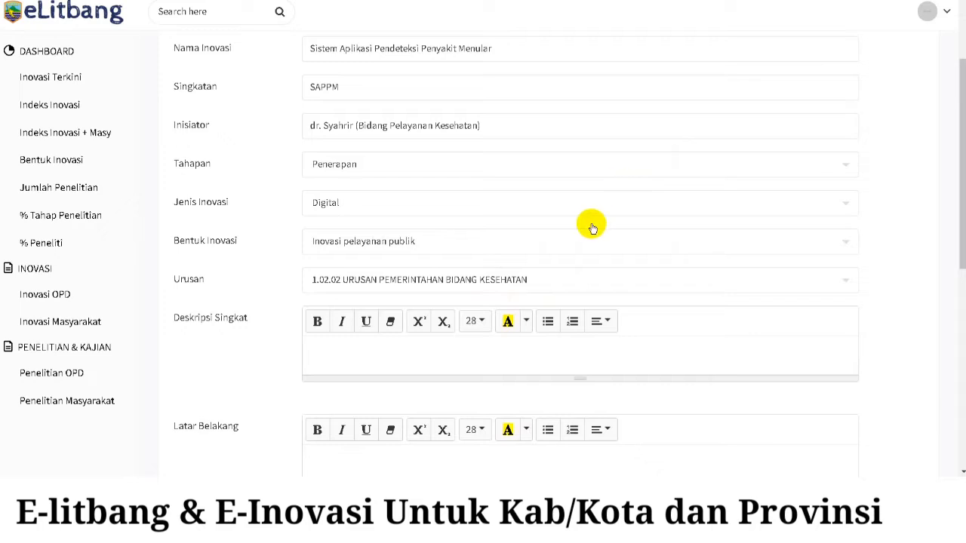
left_click(492, 360)
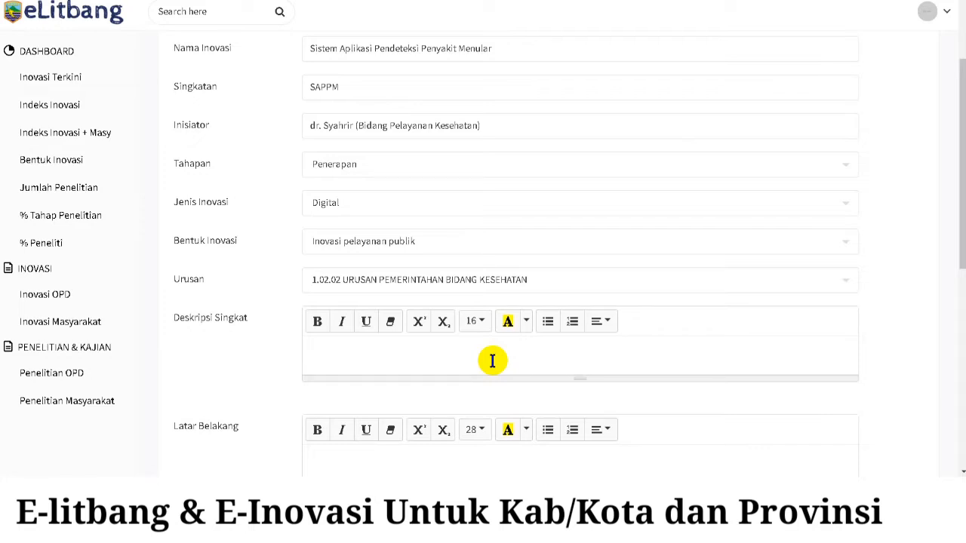
- Enter the description 'Aplikasi SAPPM adalah sarana ... untuk mendeteksi sebaran penyakit menular sedini mungkin'
type("Aplikasi SAPP")
key("BackSpace")
key("BackSpace")
type("APPM a")
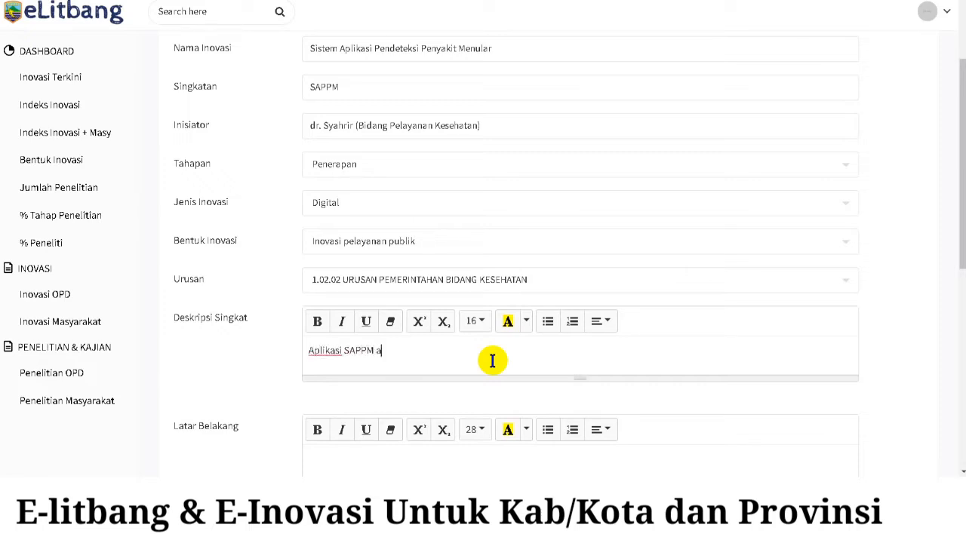
type("dalah sarana yang di")
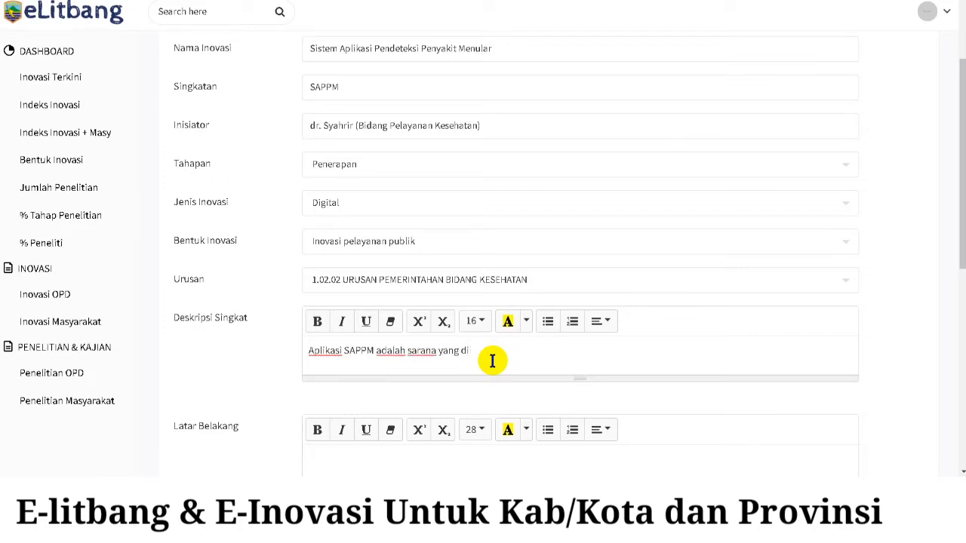
type("bgunakan oleh petuga")
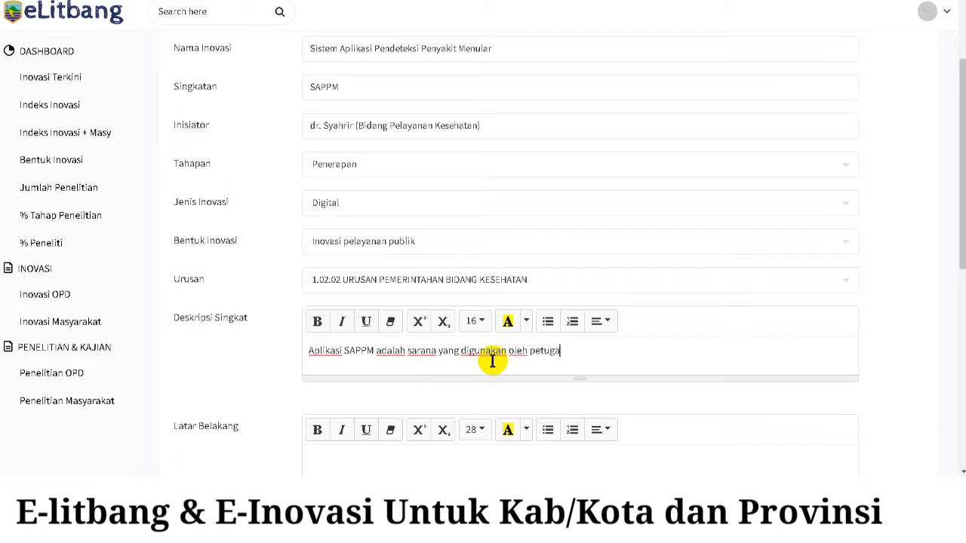
type("s kesehatan untuk mendt")
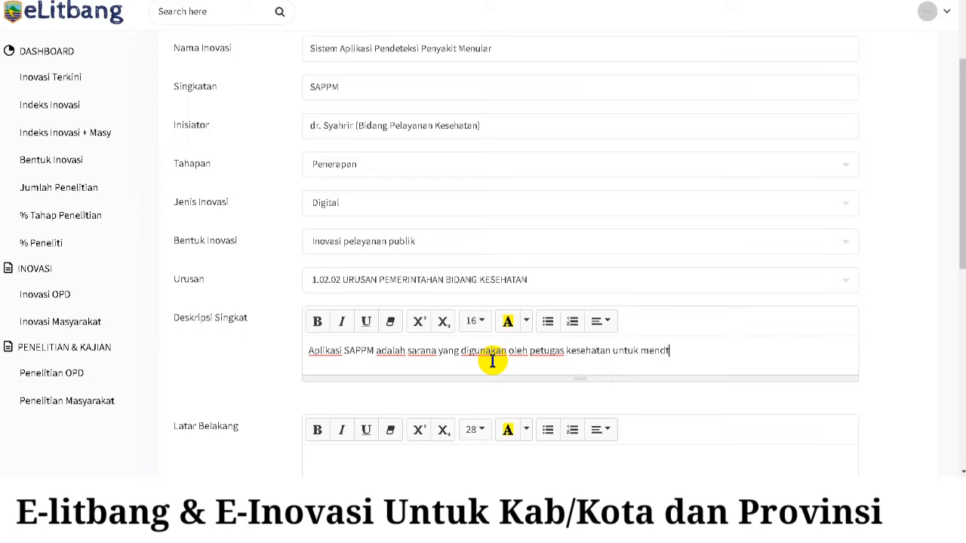
type("teksi penyakit")
key("BackSpace")
key("BackSpace")
key("BackSpace")
key("BackSpace")
key("BackSpace")
key("BackSpace")
type("seba")
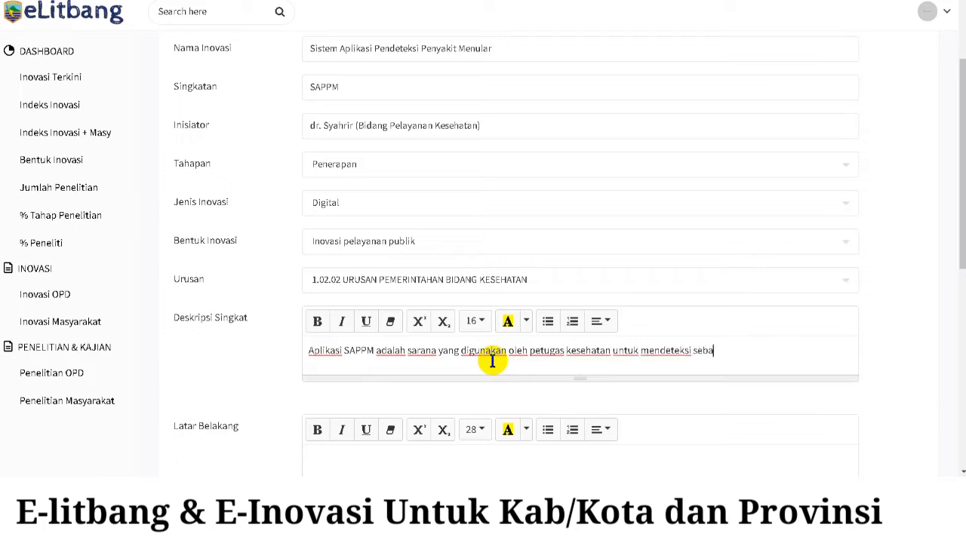
type("ran penyakit menular s")
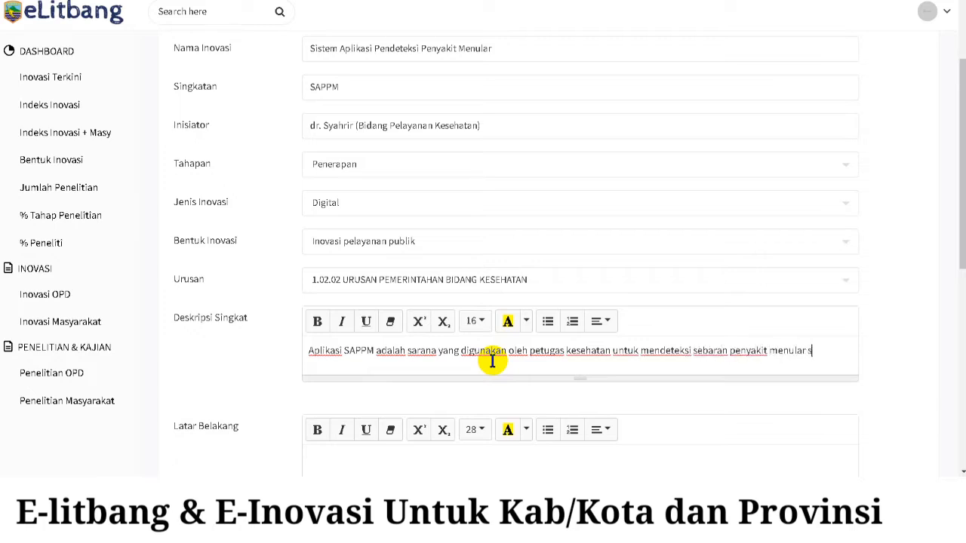
type("edini mungi")
key("BackSpace")
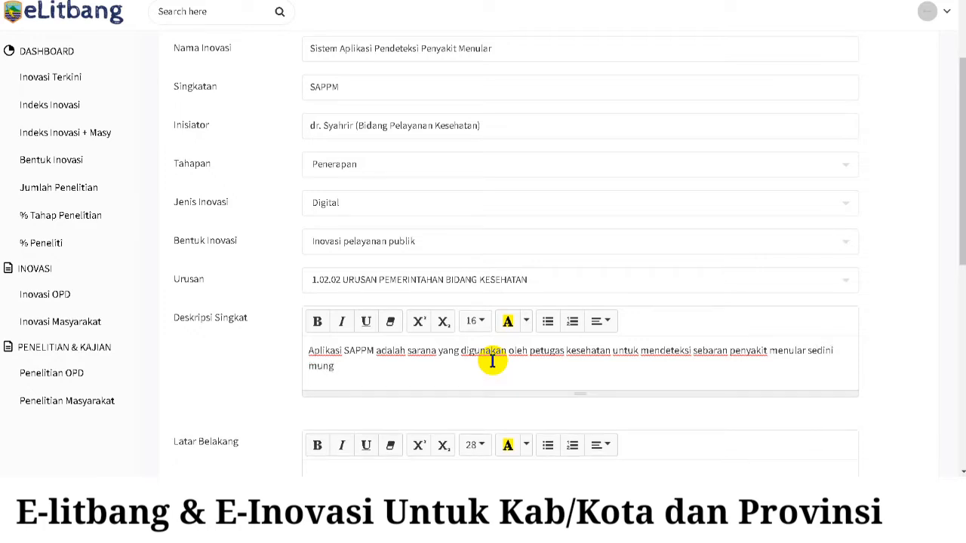
type("kin")
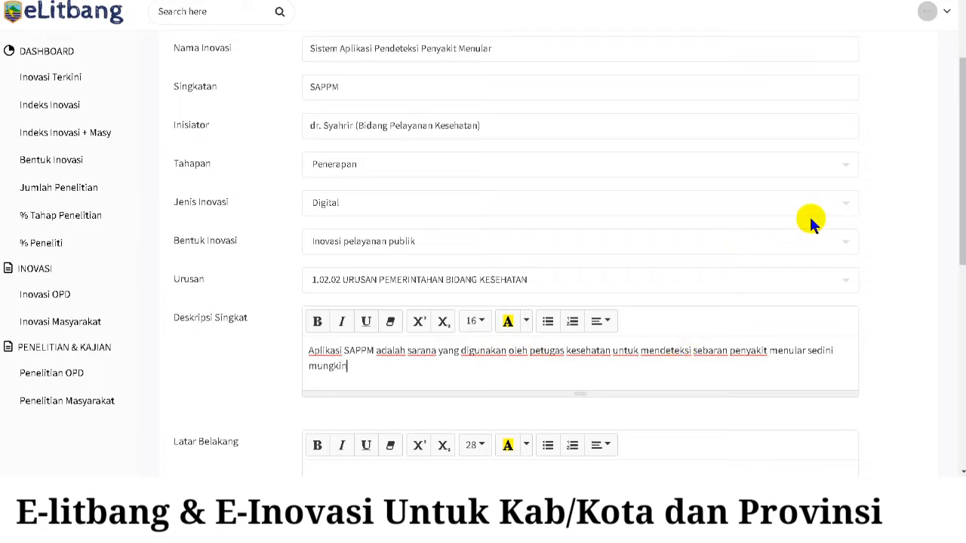
scroll(735, 260, "down", 2)
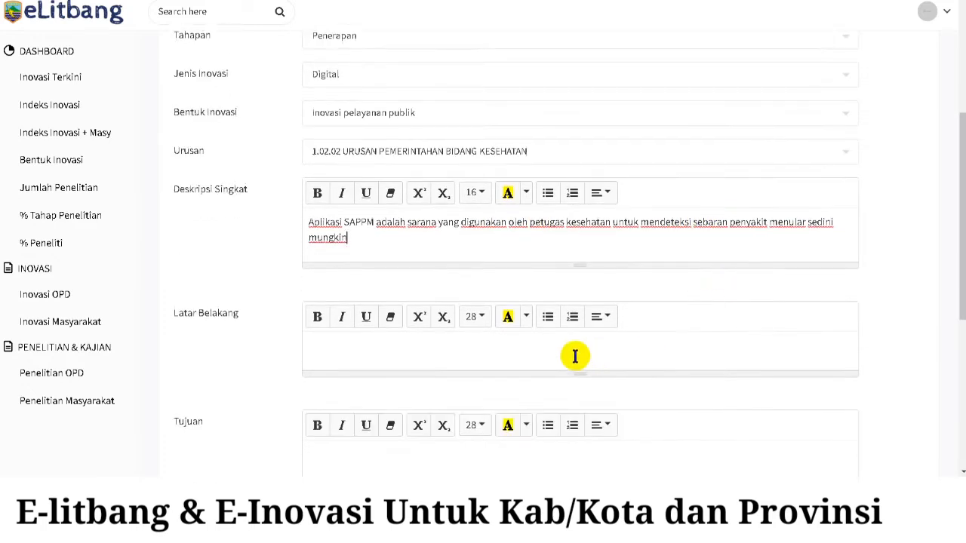
- Enter Latar Belakang on low early-detection coverage and Tujuan 'Untuk mempercepat penanganan penyakit menular'
left_click(575, 353)
type("Masi")
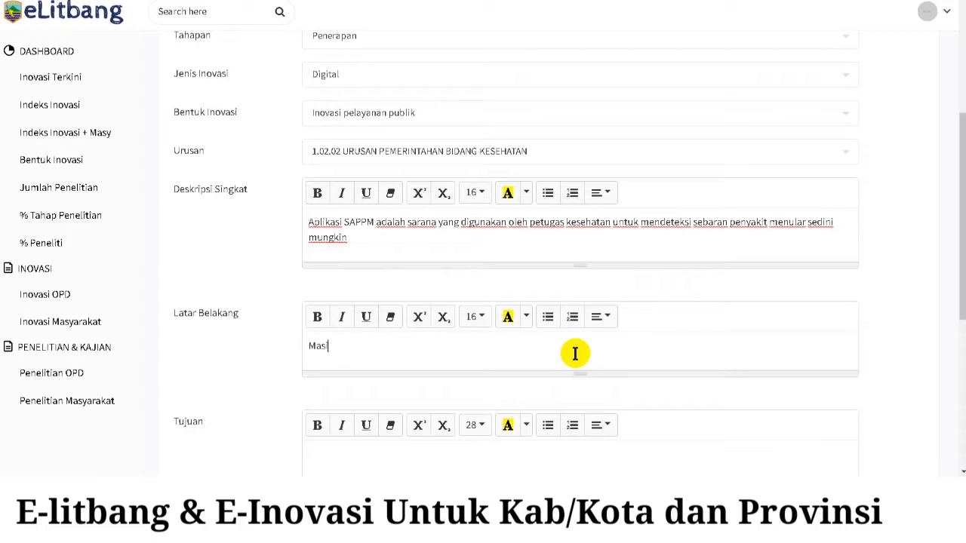
type("h rendah dakupan detekni")
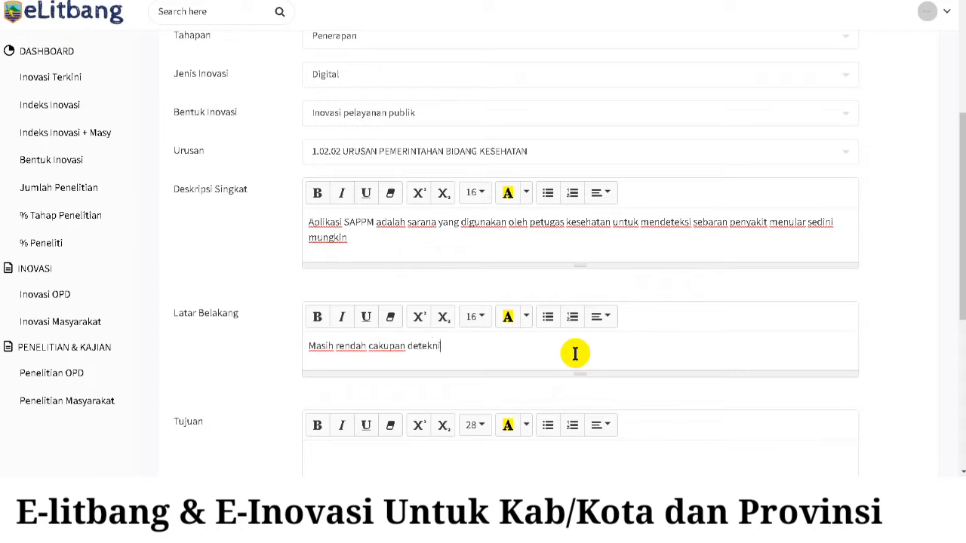
type(" dini penyakit menular")
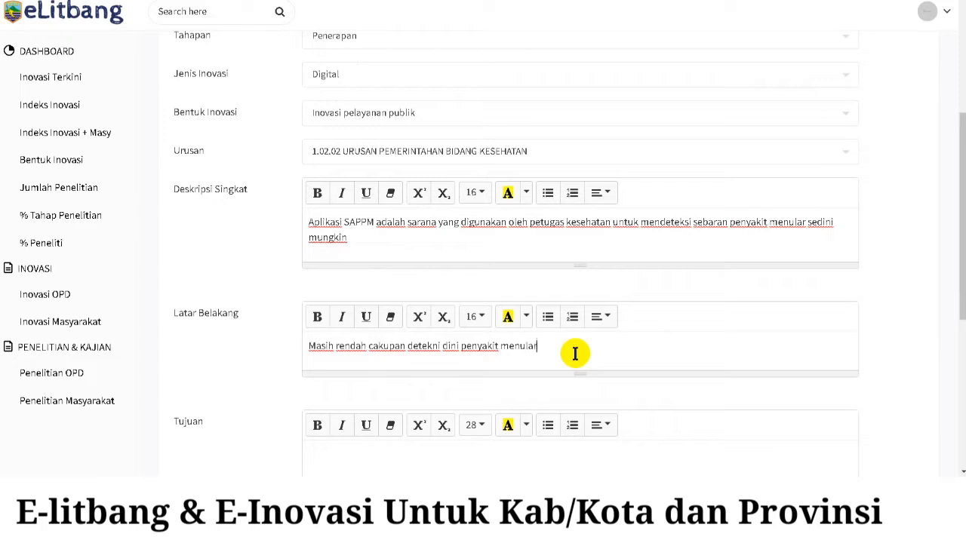
scroll(577, 347, "down", 2)
left_click(547, 322)
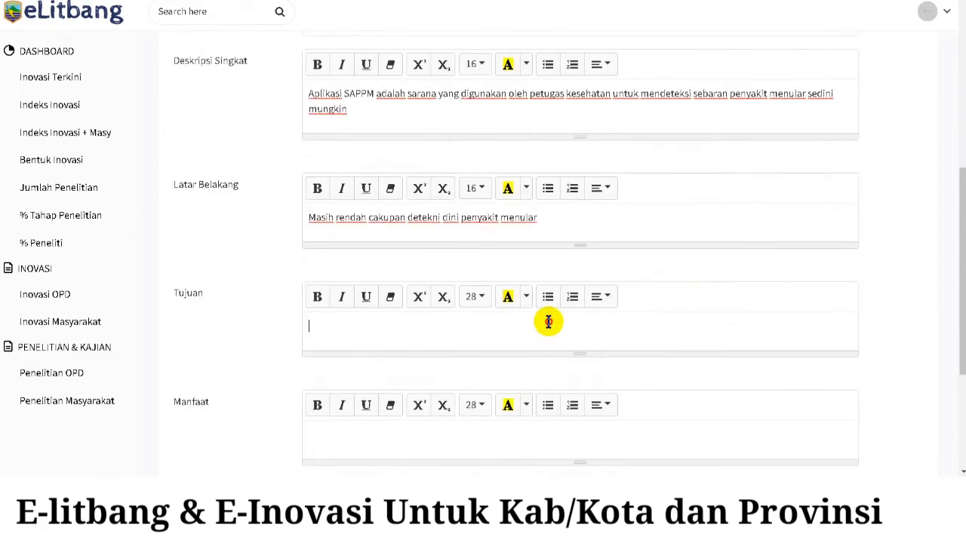
type("Untuk mep")
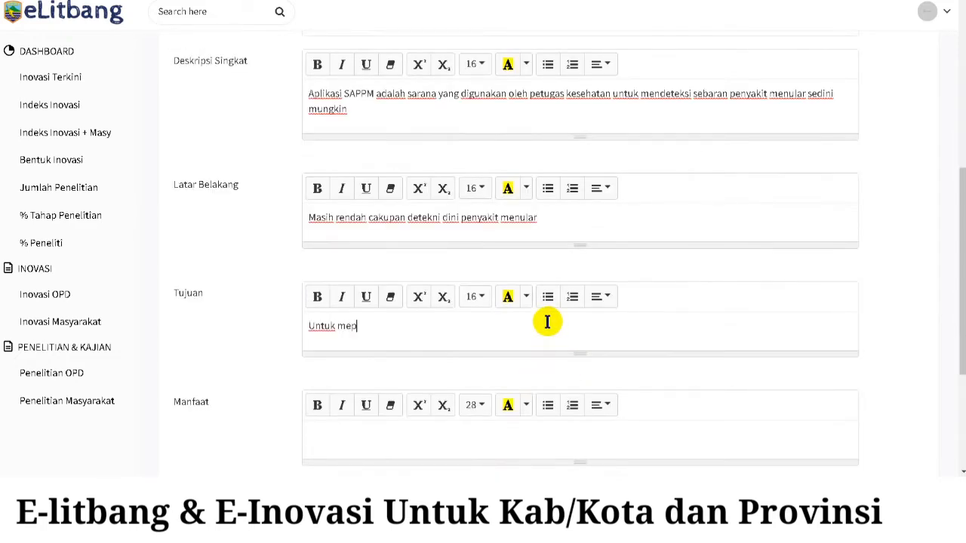
key("BackSpace")
type("mpercapat penan")
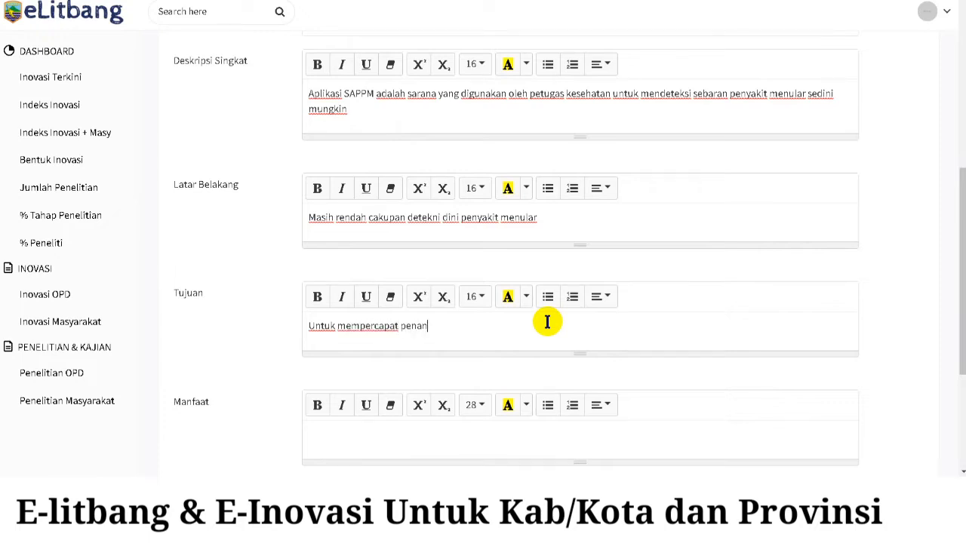
type("ganan pent")
type("aki")
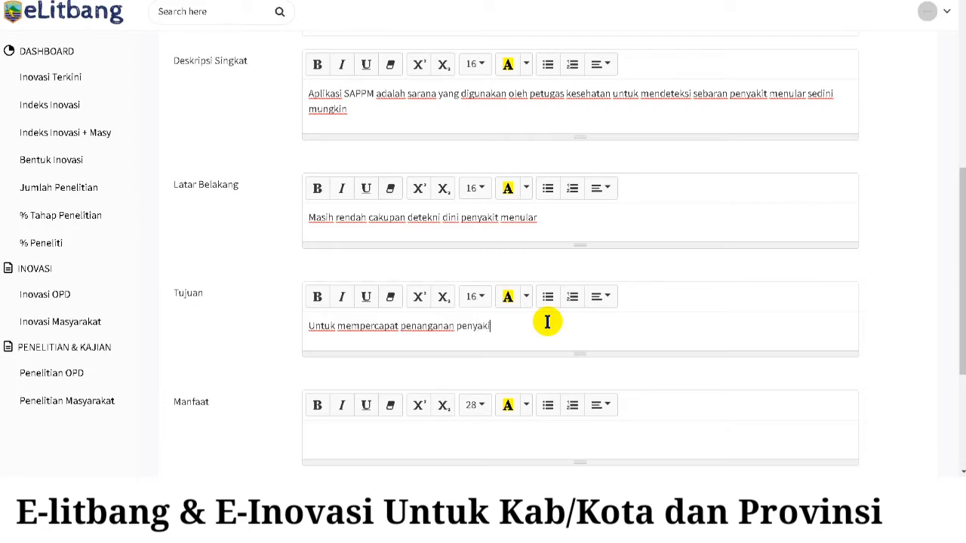
type("t menular")
- Enter Manfaat 'Memberikan respon cepat kepada masyarakat'
scroll(566, 305, "down", 2)
left_click(549, 308)
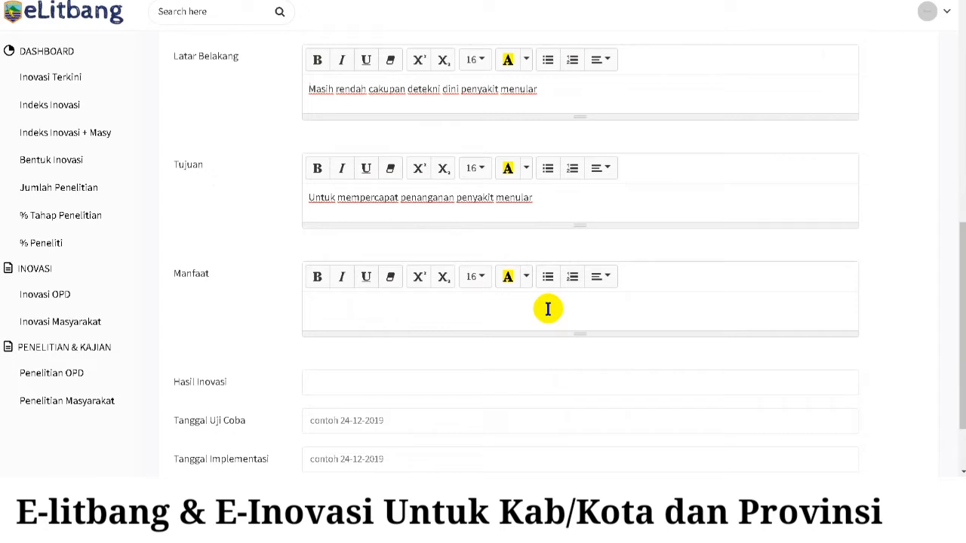
type("Memberikan r")
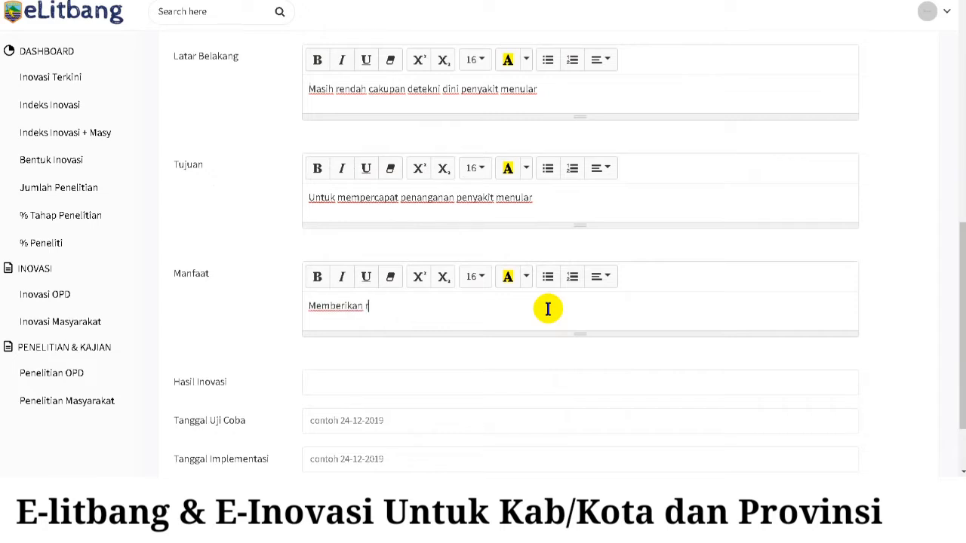
type("espon cepat kepada masy")
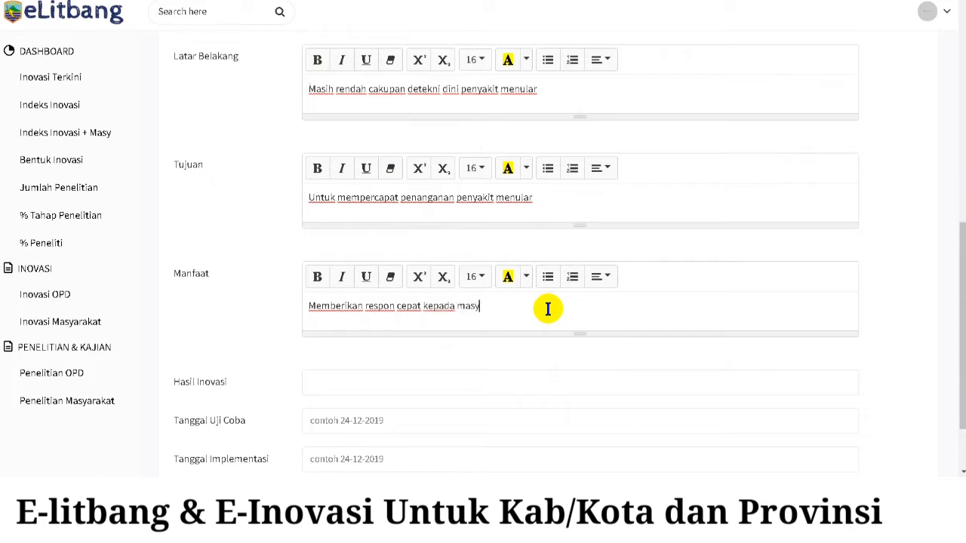
type("arakat")
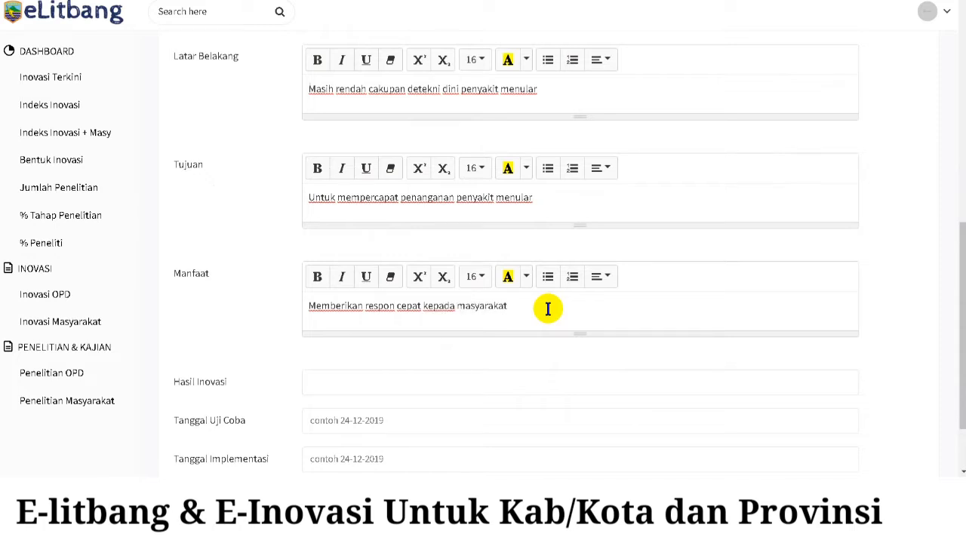
left_click(475, 388)
- Enter Hasil Inovasi 'Berbentuk Aplikasi Android yang dapat dioprasikan dimasing-masing OPD'
scroll(559, 341, "down", 1)
scroll(559, 343, "down", 2)
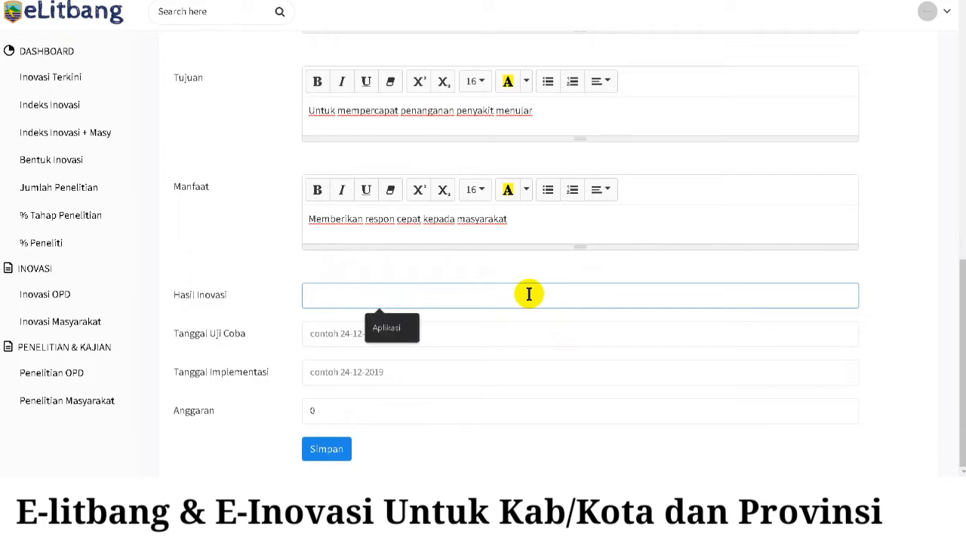
type("Berbet")
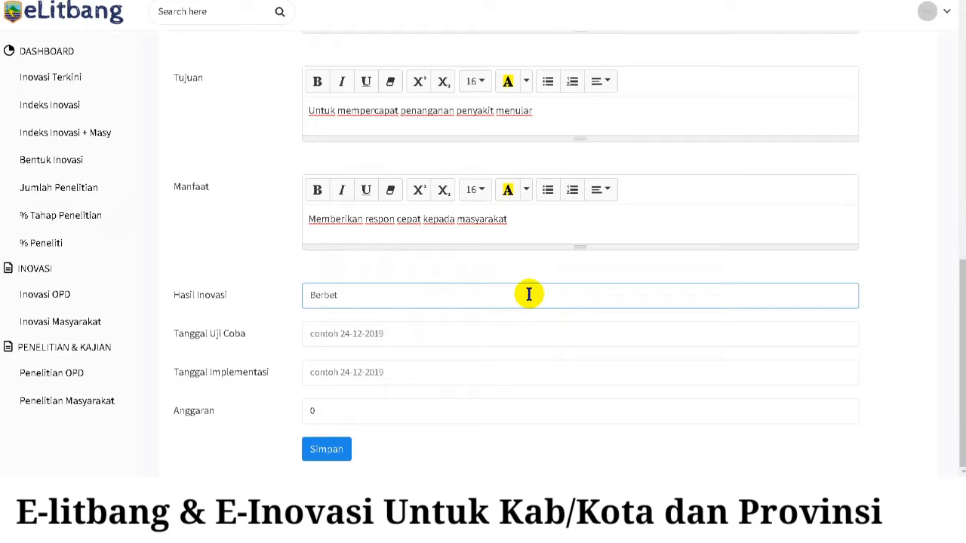
key("BackSpace")
type("ntuk Aplikasi Andro")
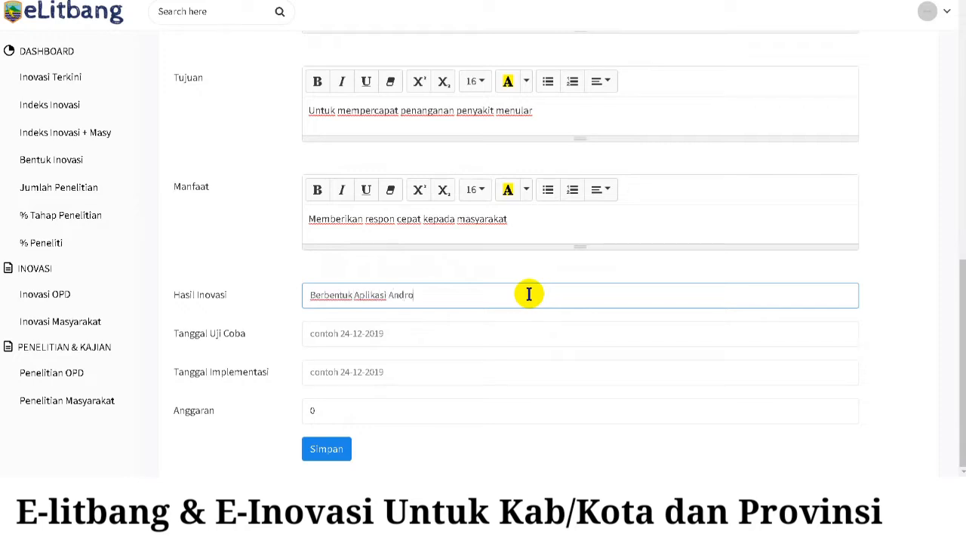
type("id yang dapat dioprasi")
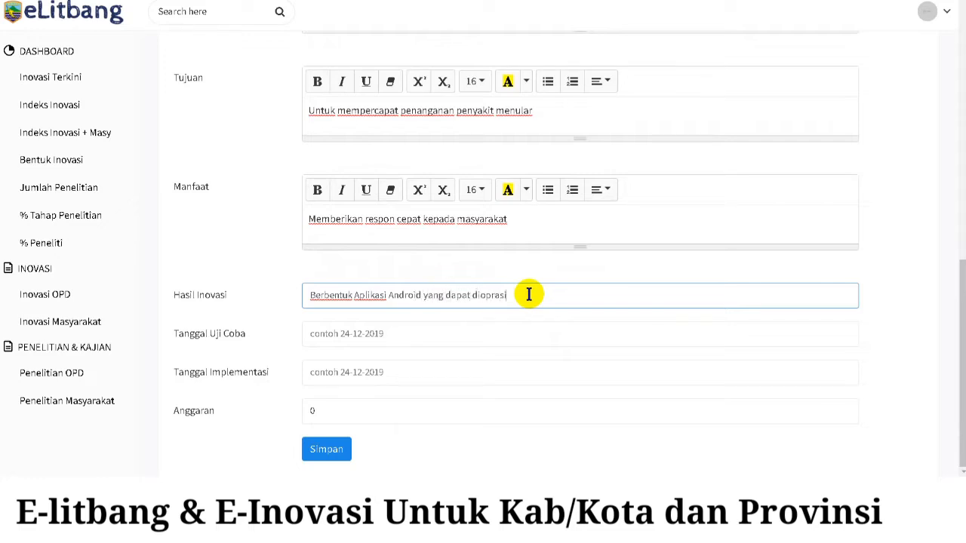
type("kan dimasing-masing ")
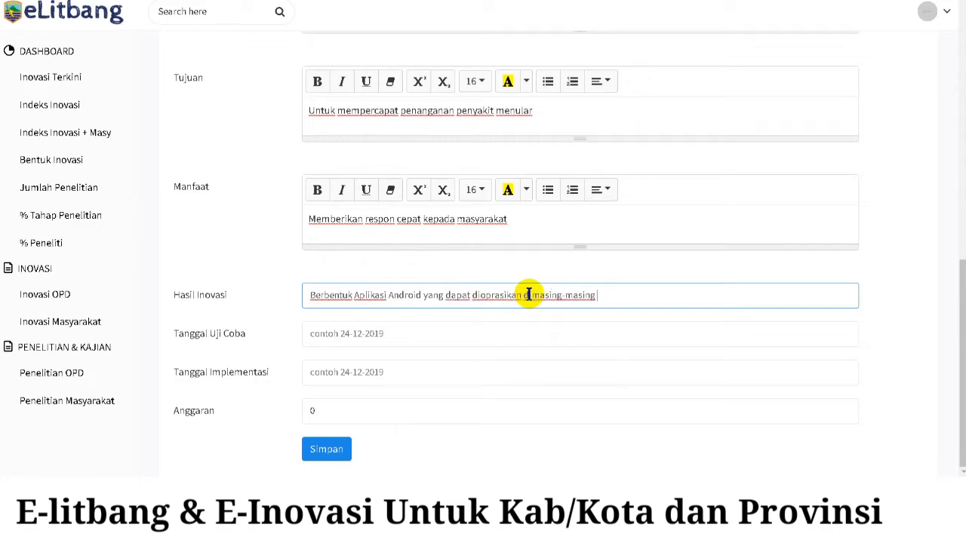
type("OPD")
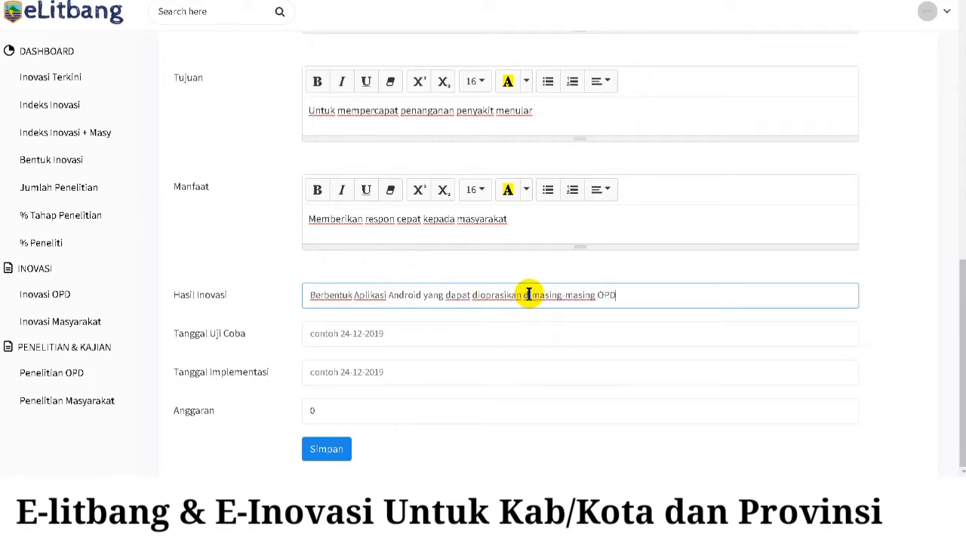
- Enter the trial date and set the implementation date to 01-02-2022
left_click(481, 333)
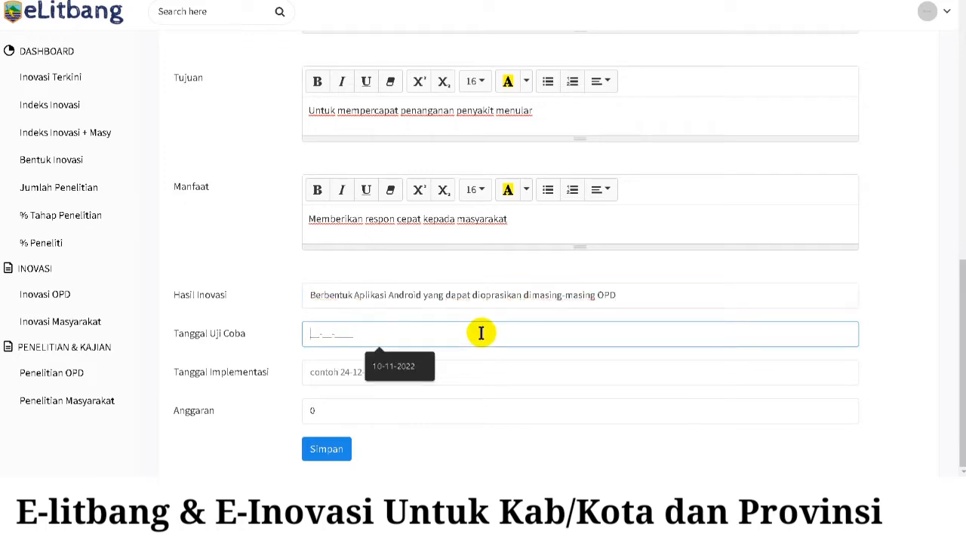
type("06")
type("0620")
type("21")
left_click(327, 370)
type("01")
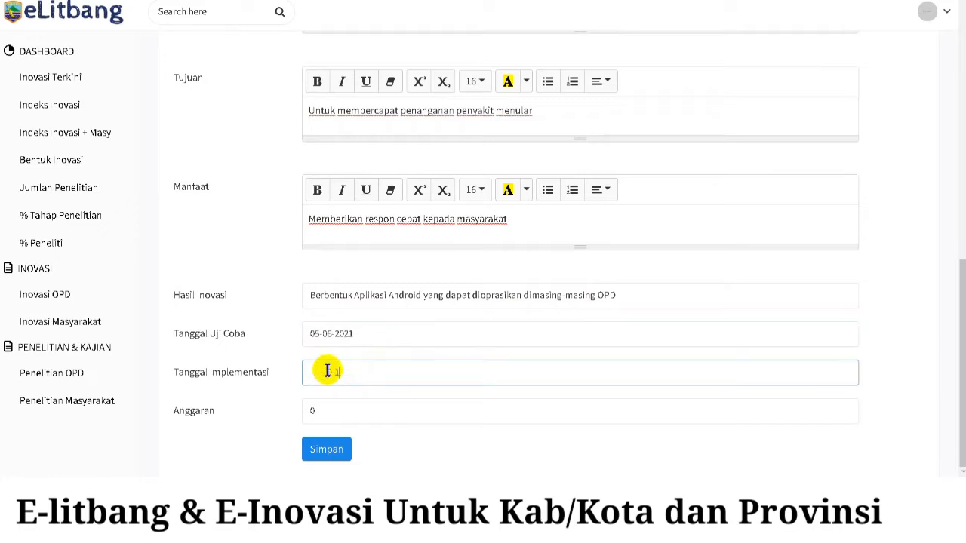
key("BackSpace")
key("BackSpace")
type("01-02-")
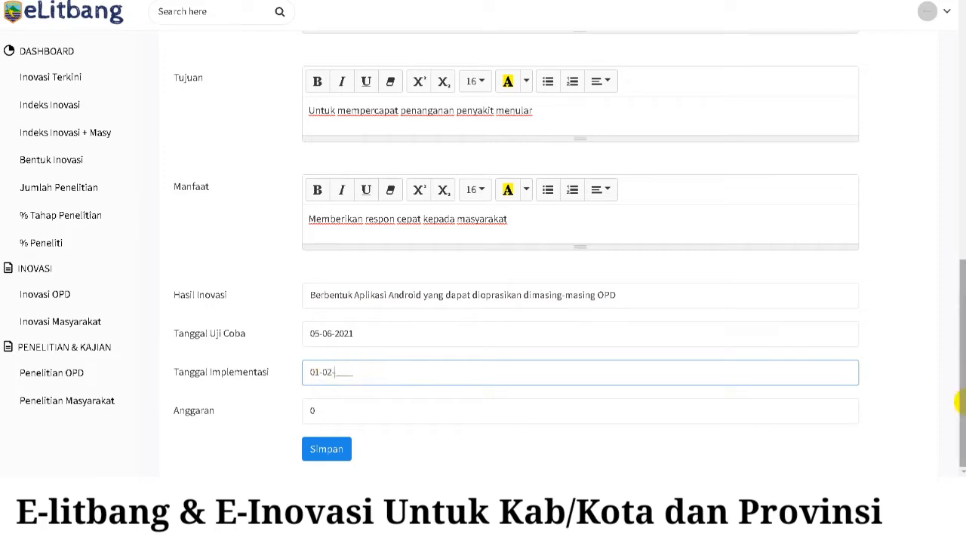
type("2022")
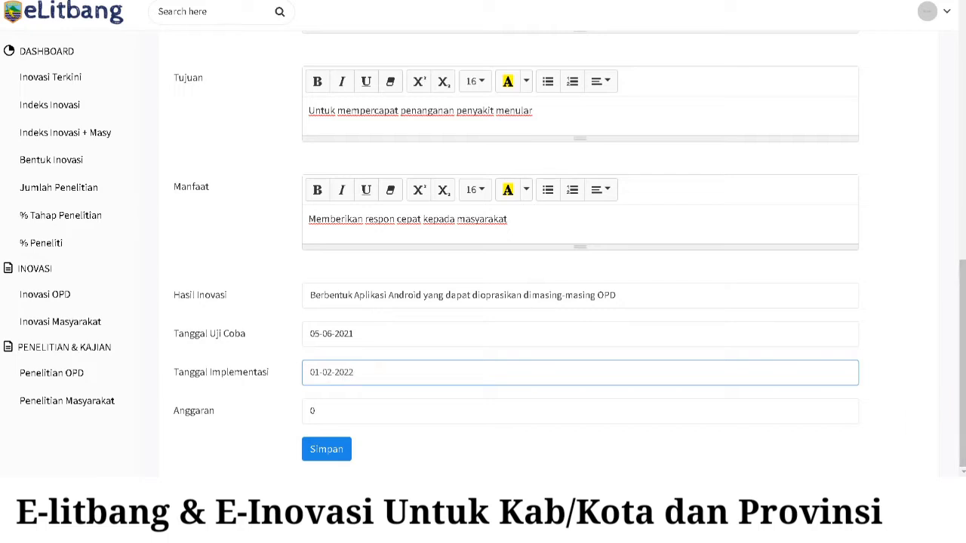
- Replace the 0 budget with an Anggaran of 150.000.000
left_click(356, 414)
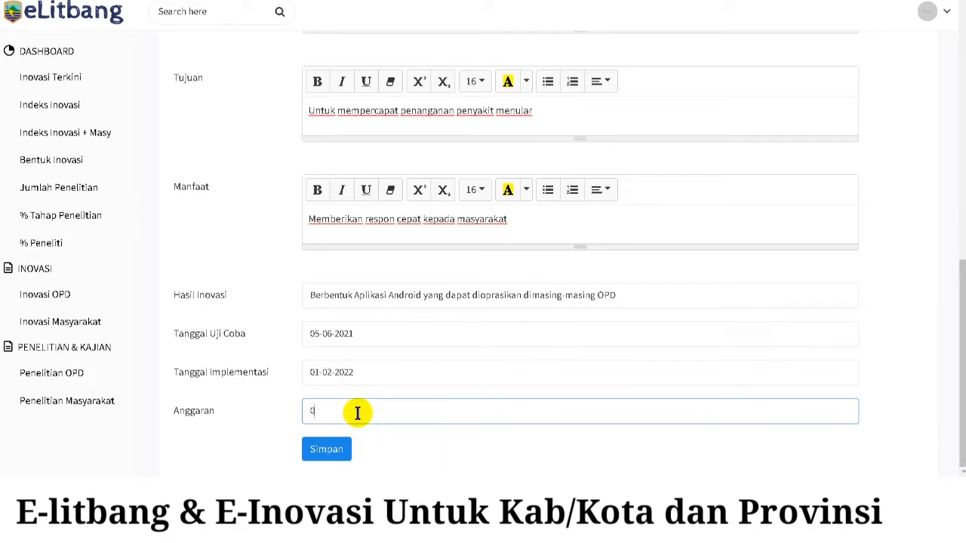
key("BackSpace")
type("1500")
key("BackSpace")
key("BackSpace")
type("0.000.000")
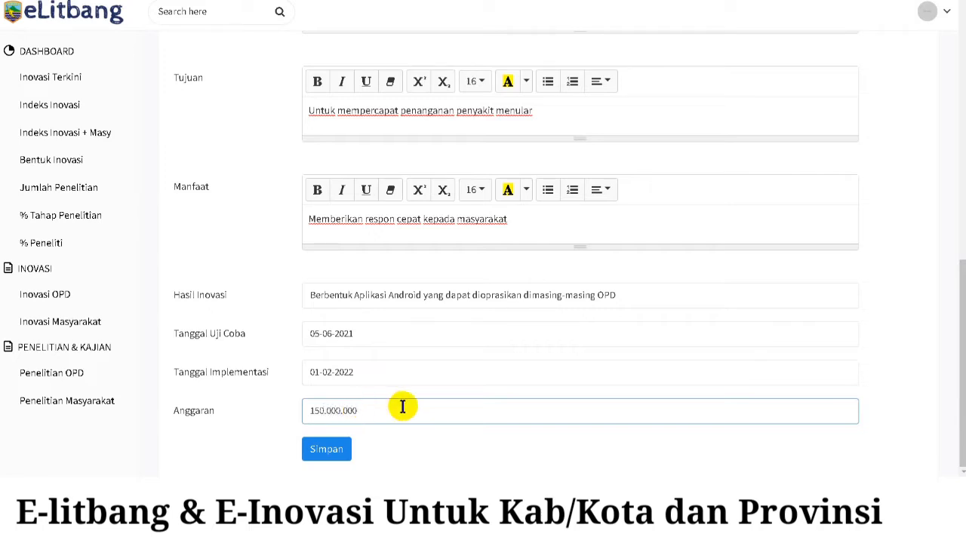
scroll(610, 337, "up", 10)
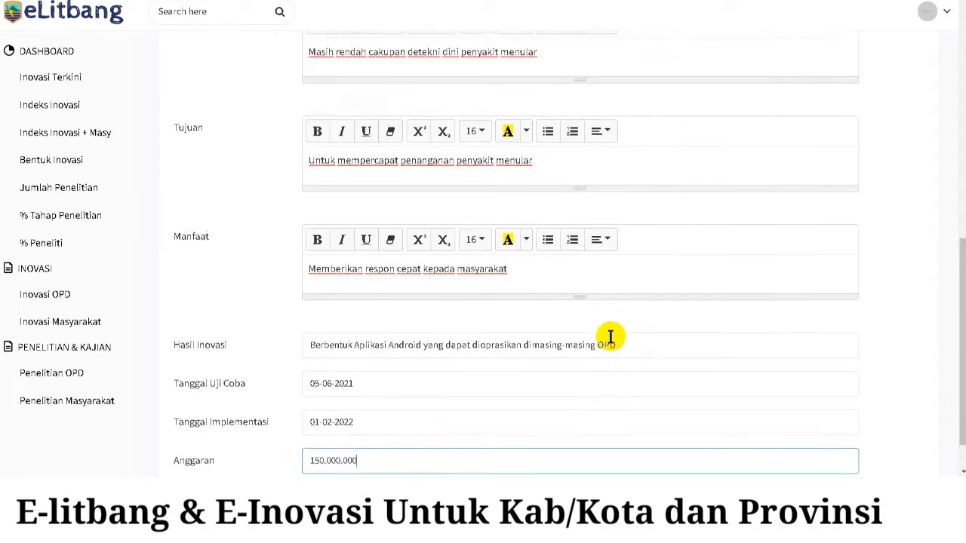
scroll(610, 337, "down", 10)
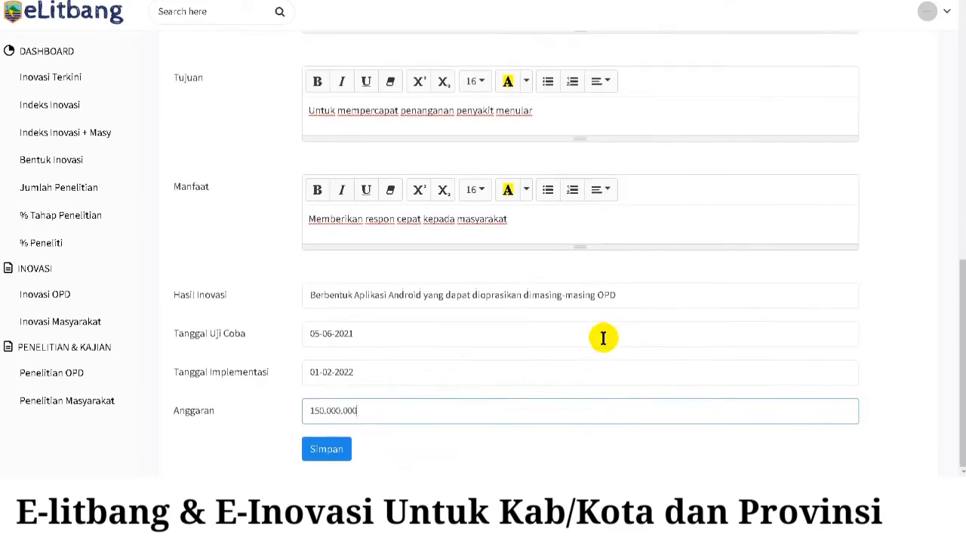
- Save the SAPPM innovation details with Simpan
left_click(335, 451)
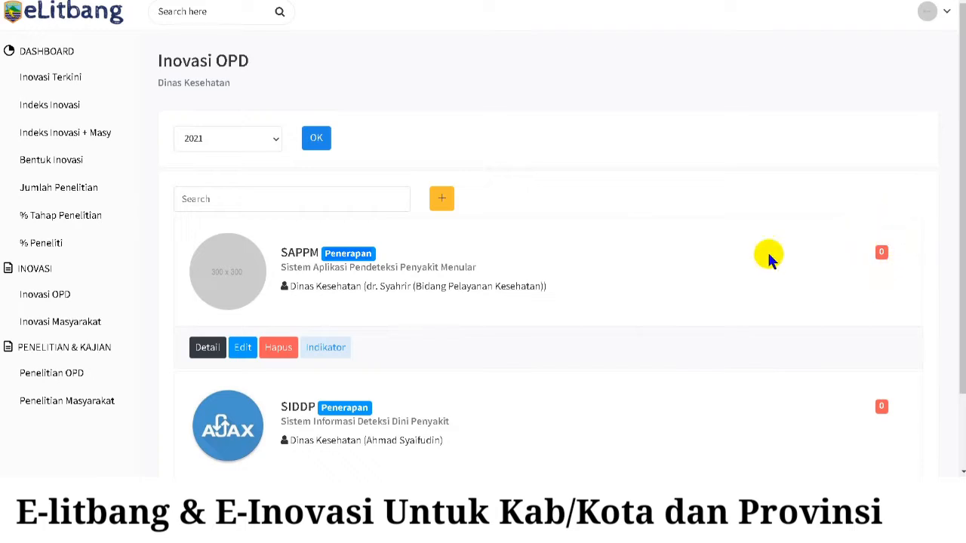
- Open SAPPM's indicators and answer item 16, Regulasi Inovasi Daerah, with SK Kepala Daerah
left_click(330, 351)
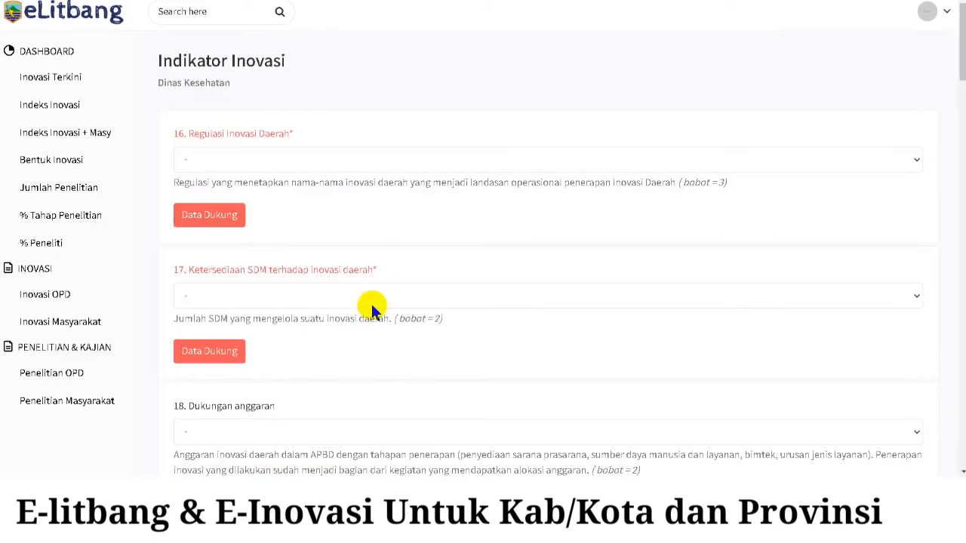
left_click(441, 167)
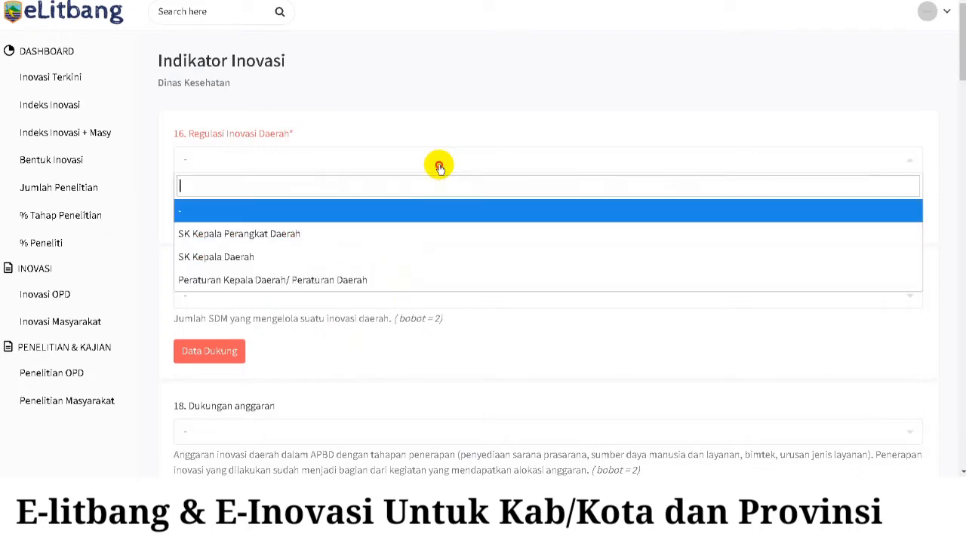
left_click(346, 266)
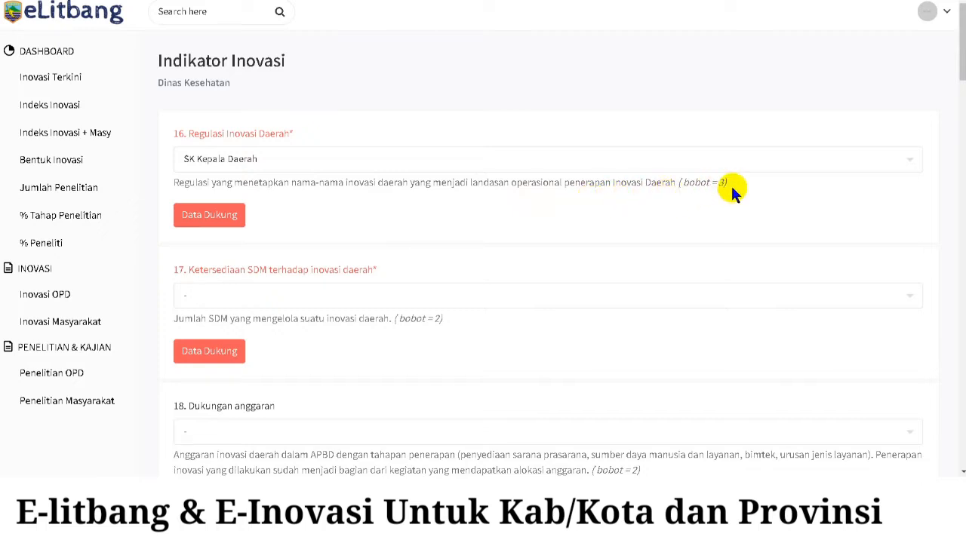
left_click(446, 160)
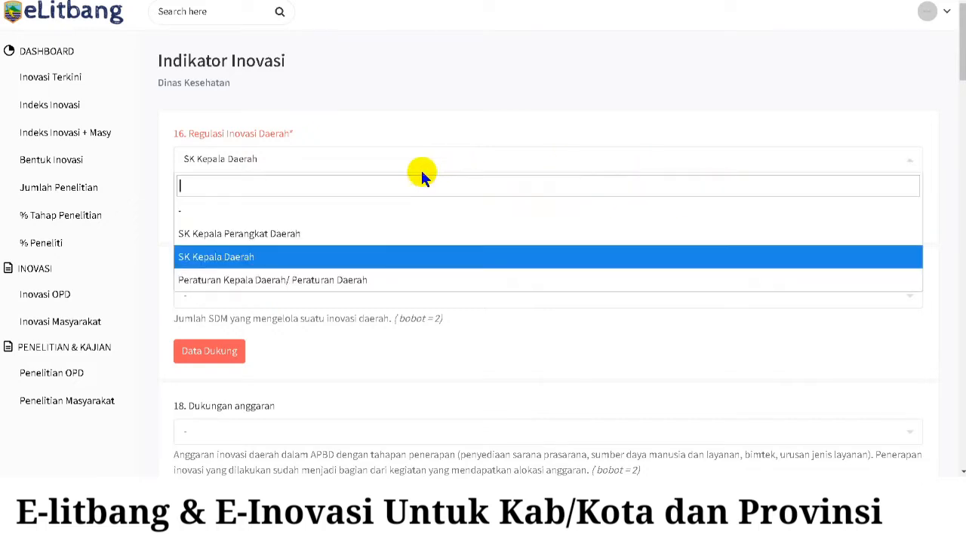
left_click(343, 260)
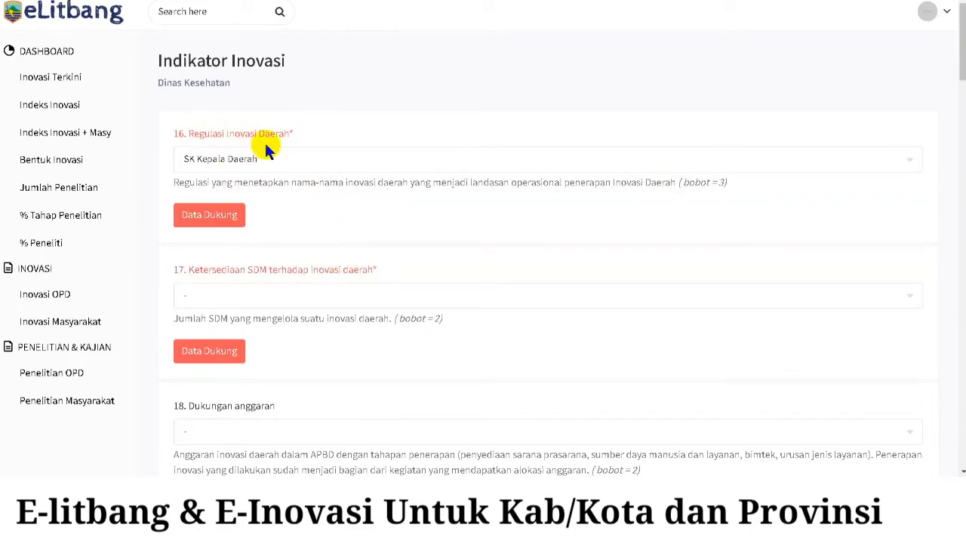
left_click(244, 158)
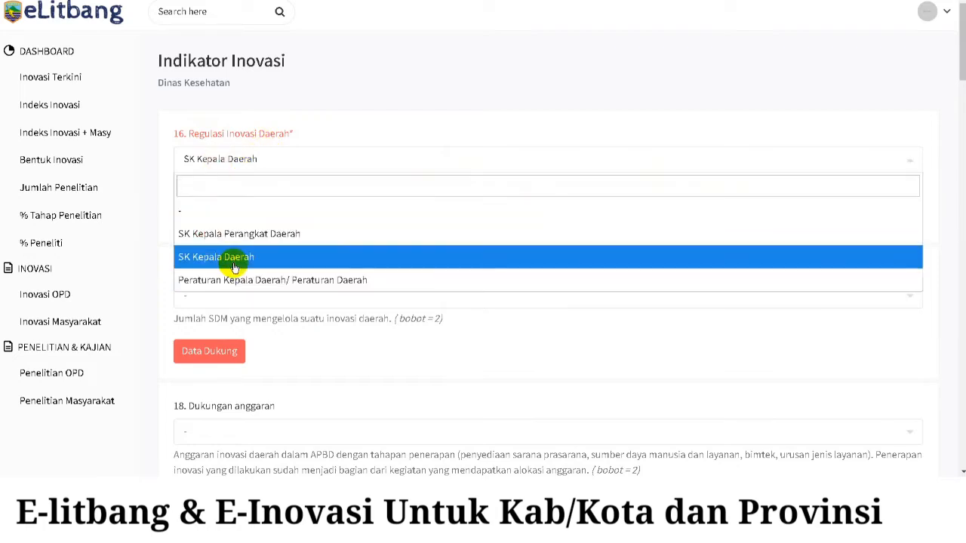
left_click(234, 257)
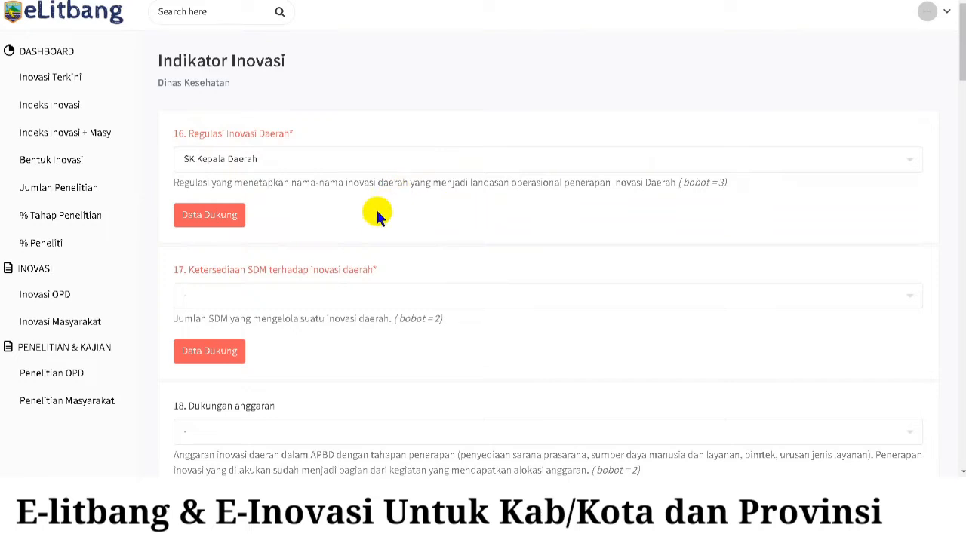
left_click(229, 226)
left_click(232, 225)
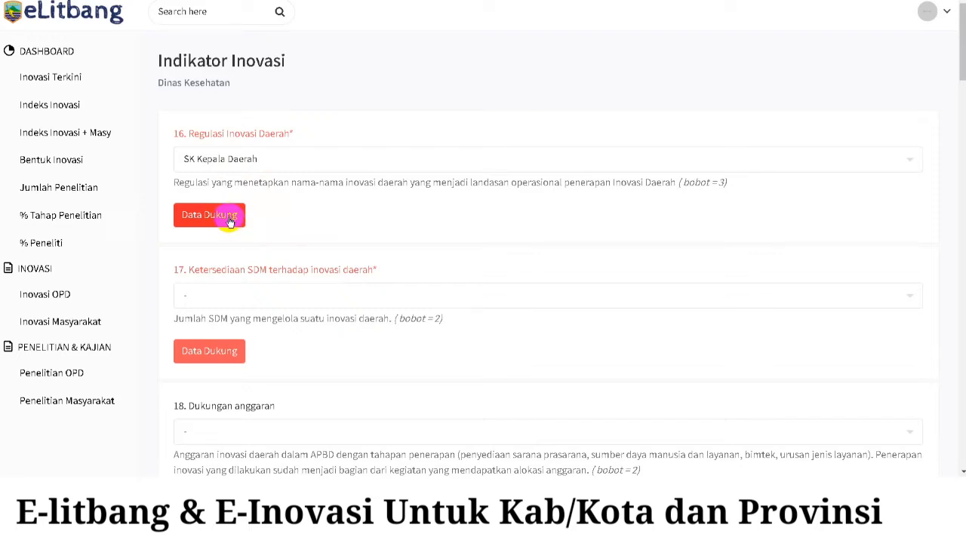
- Open item 16's supporting data and set the attachment type to Video
left_click(231, 219)
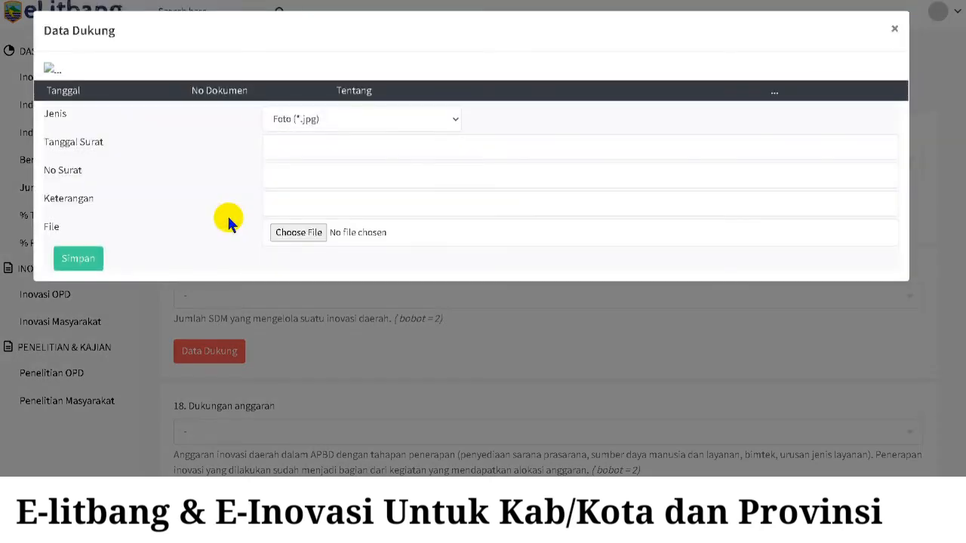
left_click(387, 120)
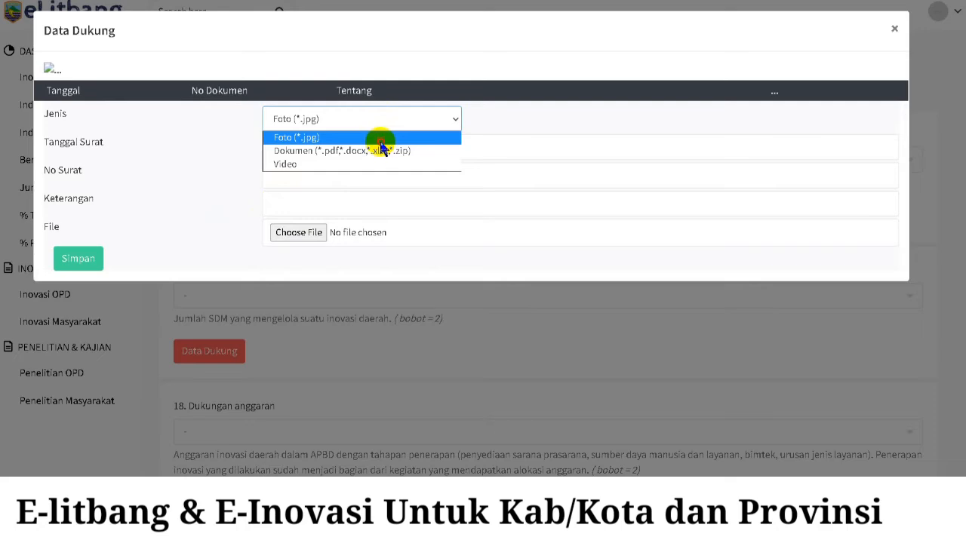
left_click(380, 142)
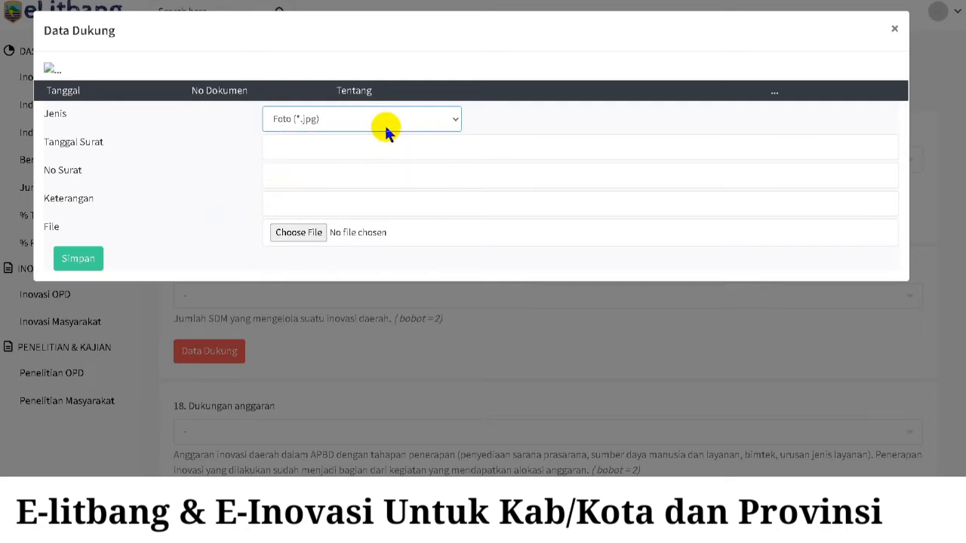
left_click(395, 119)
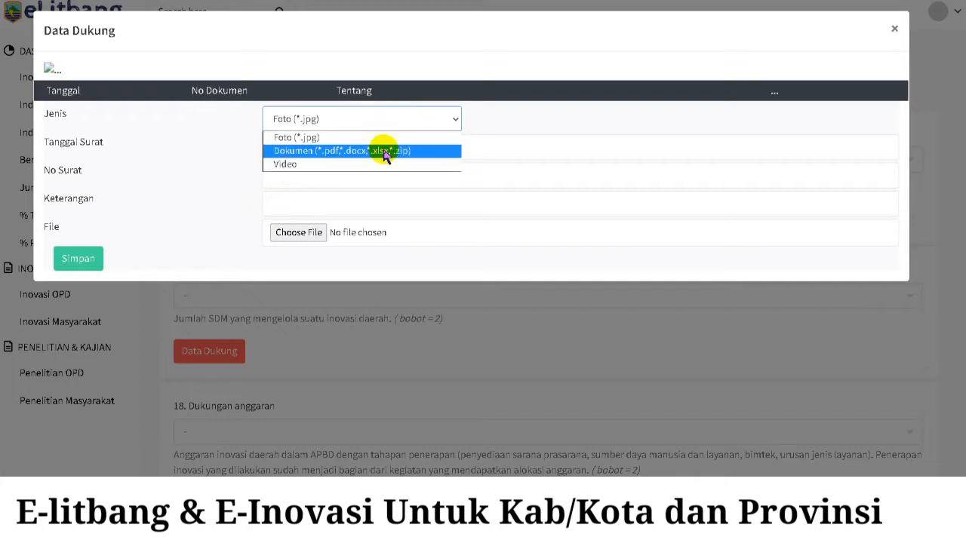
left_click(384, 152)
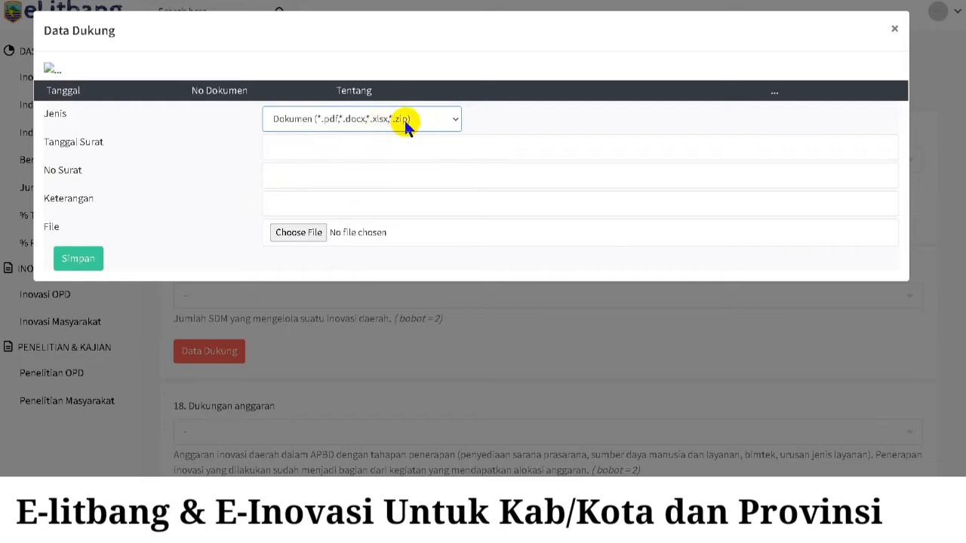
left_click(432, 122)
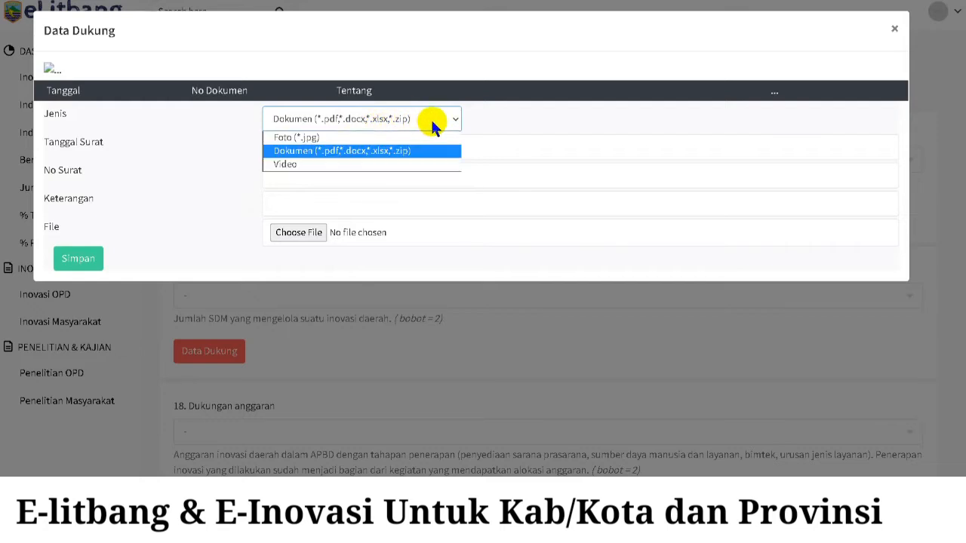
left_click(431, 119)
left_click(430, 119)
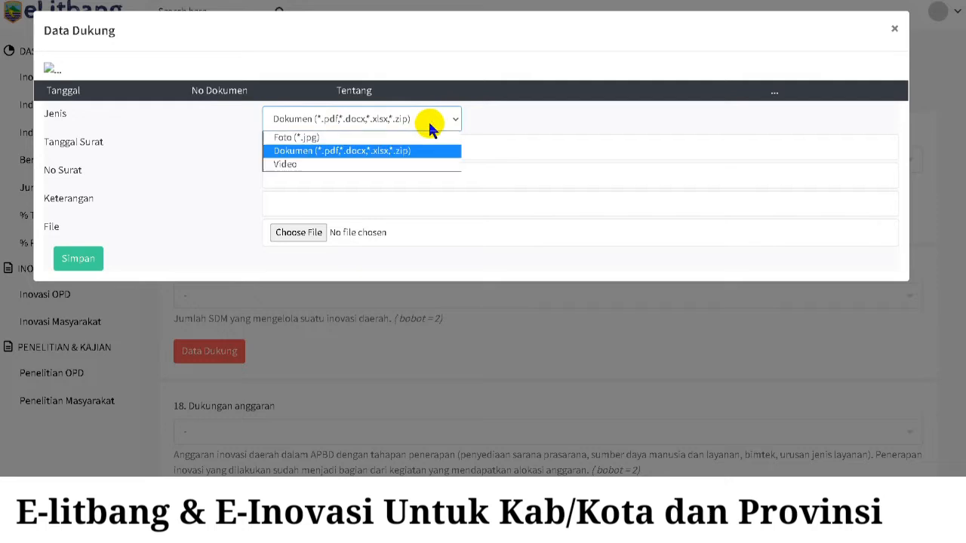
left_click(362, 164)
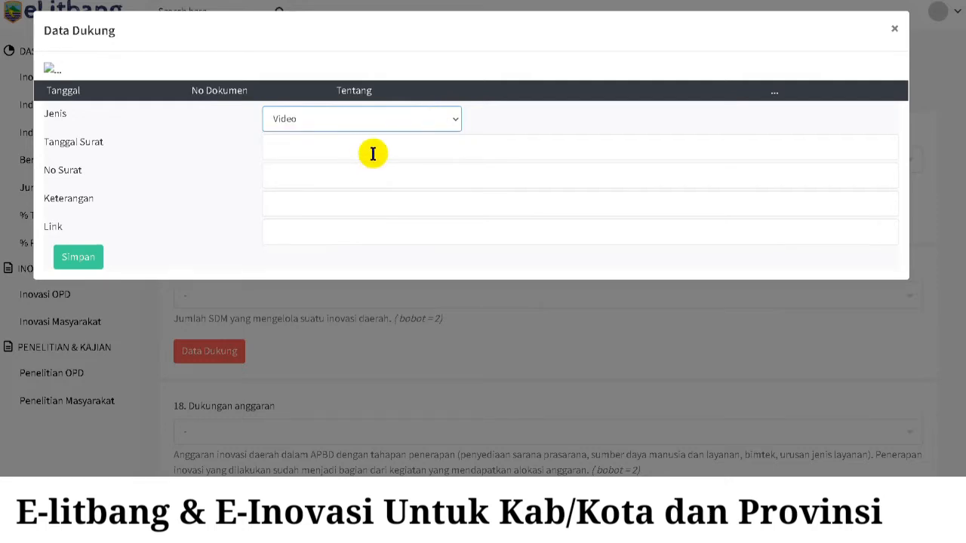
- Enter letter date 01-07-2021, number 001/Bappeda/20221 and description 'SK Kepala Daerah', then close
left_click(374, 151)
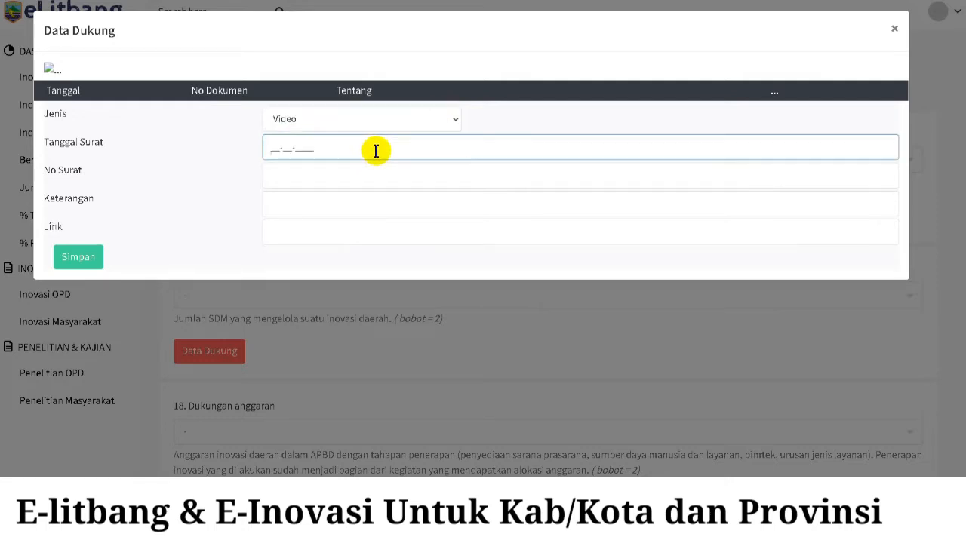
type("01-07-2021")
left_click(351, 177)
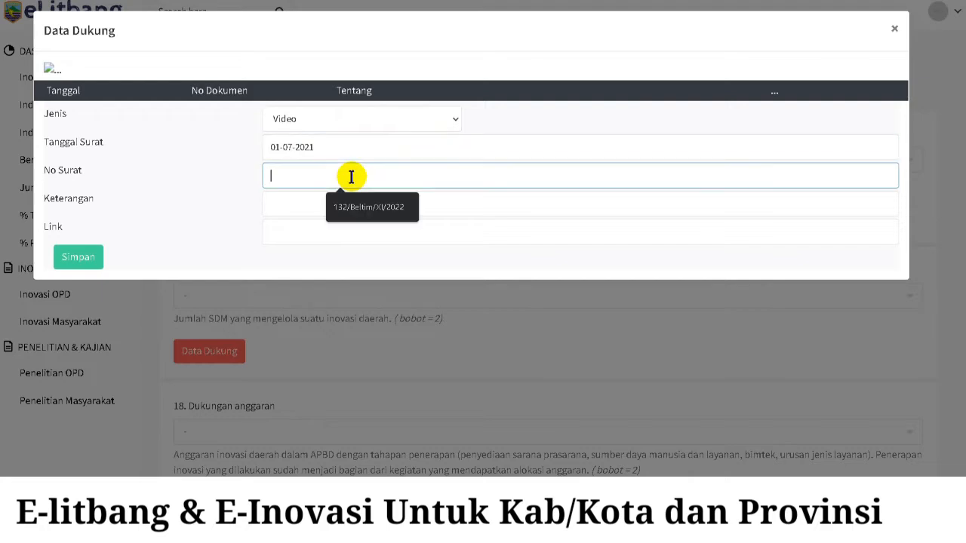
type("001")
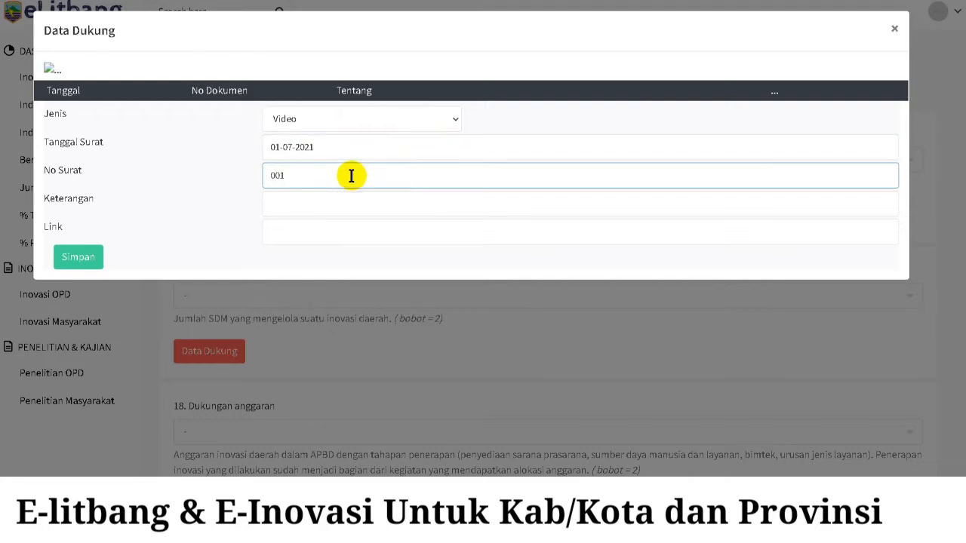
type("/Bappeda/20221")
left_click(346, 204)
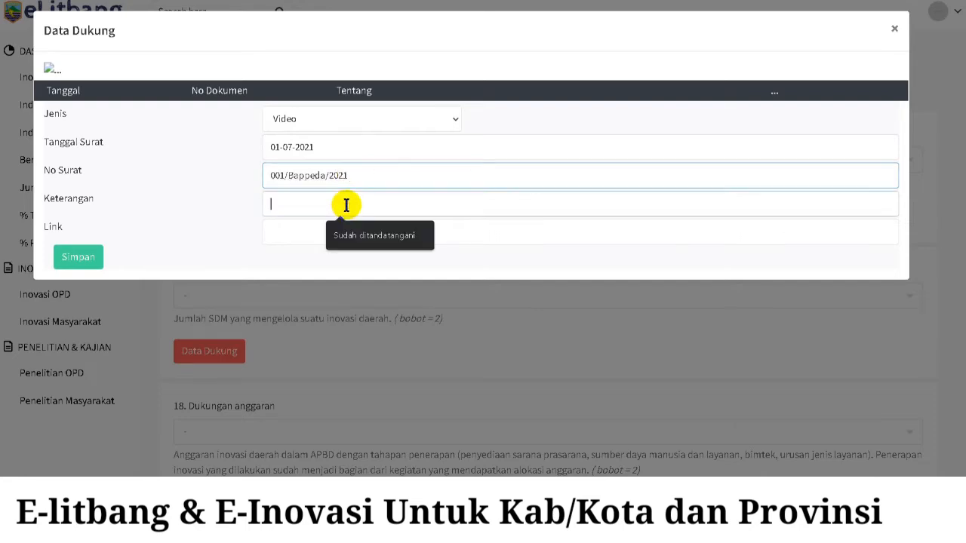
type("SKK")
key("BackSpace")
type("K")
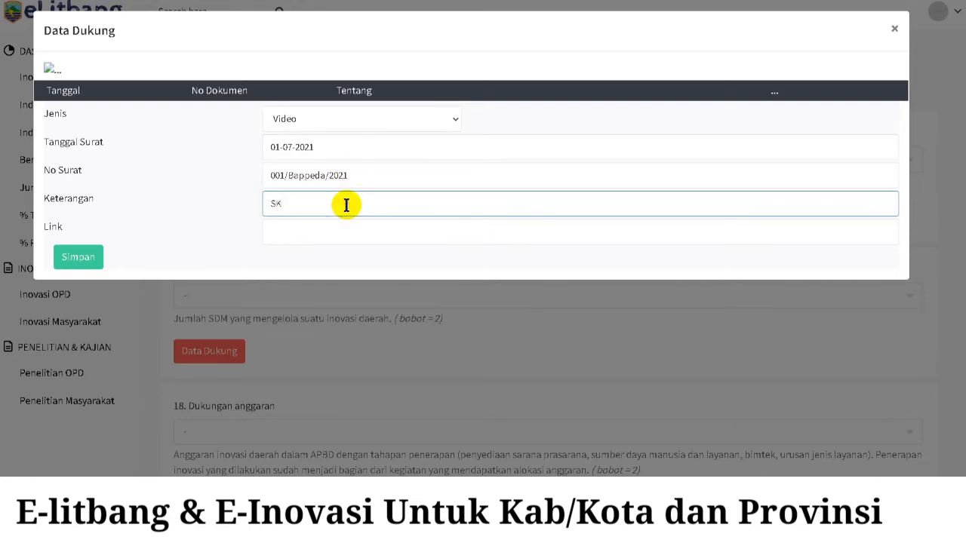
type("epala daera")
key("BackSpace")
key("BackSpace")
key("BackSpace")
key("BackSpace")
key("BackSpace")
type("Daerah")
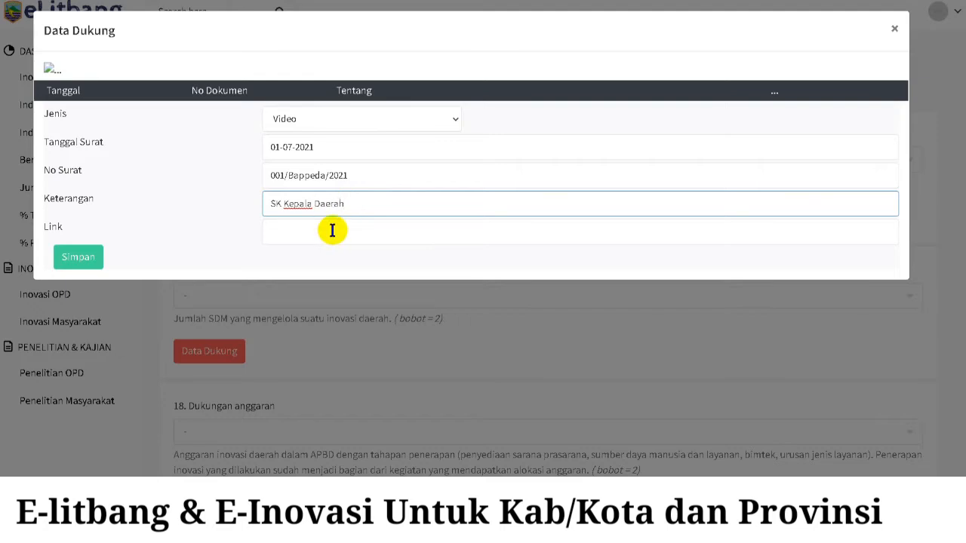
left_click(332, 230)
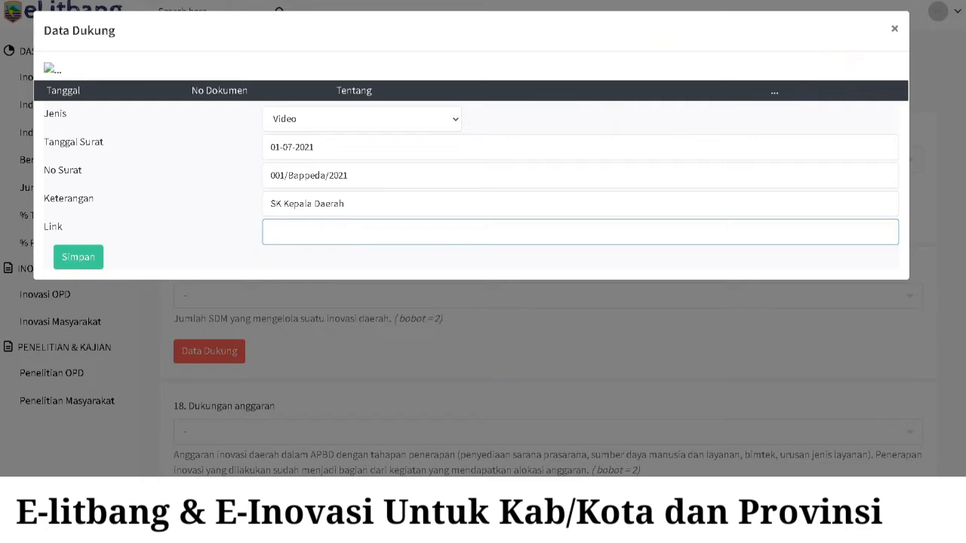
left_click(893, 28)
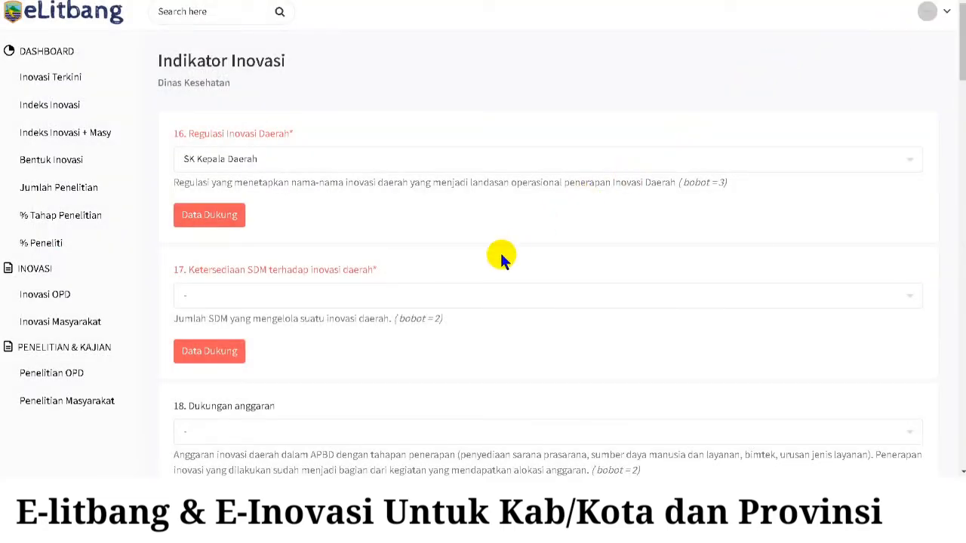
- Answer indicator 17, Ketersediaan SDM terhadap inovasi daerah, with 'Lebih dari 30'
scroll(519, 226, "down", 1)
scroll(520, 226, "down", 3)
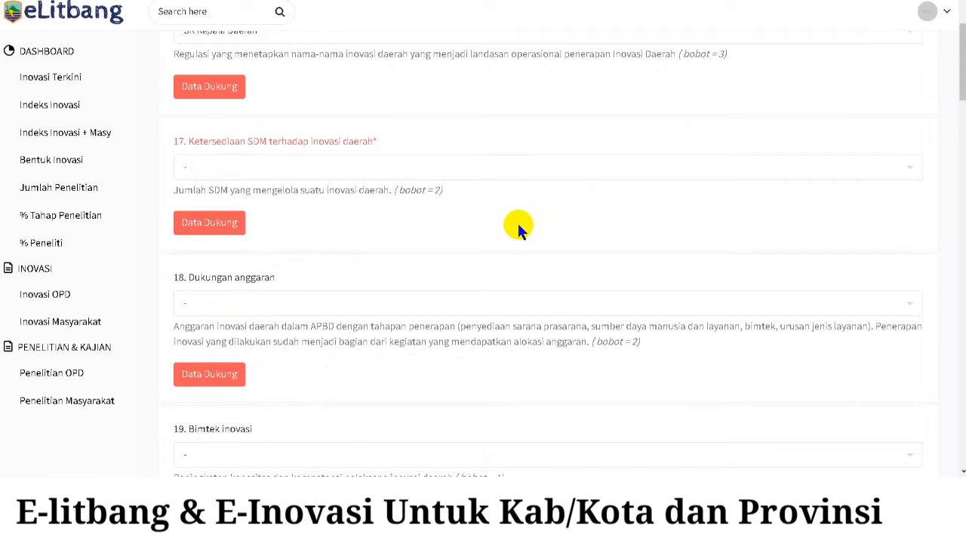
left_click(526, 179)
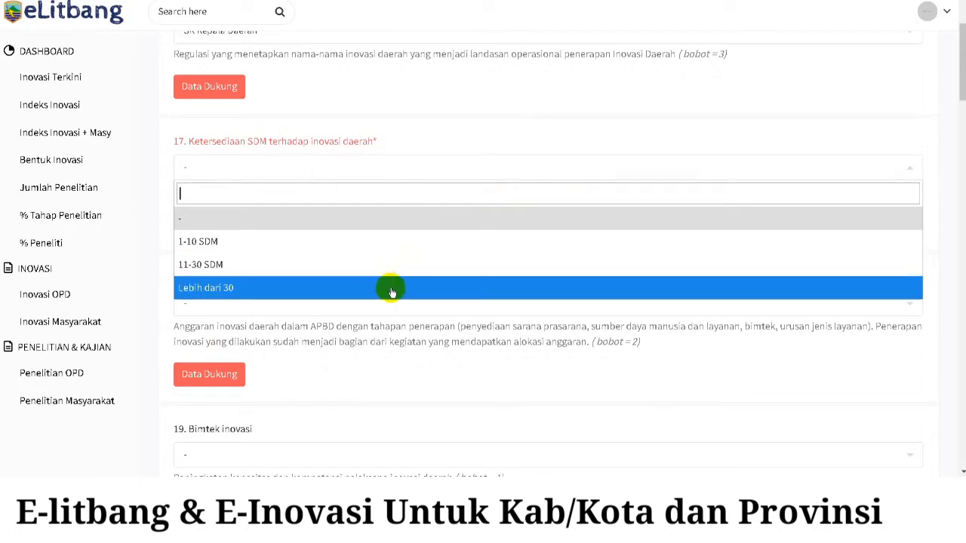
left_click(392, 292)
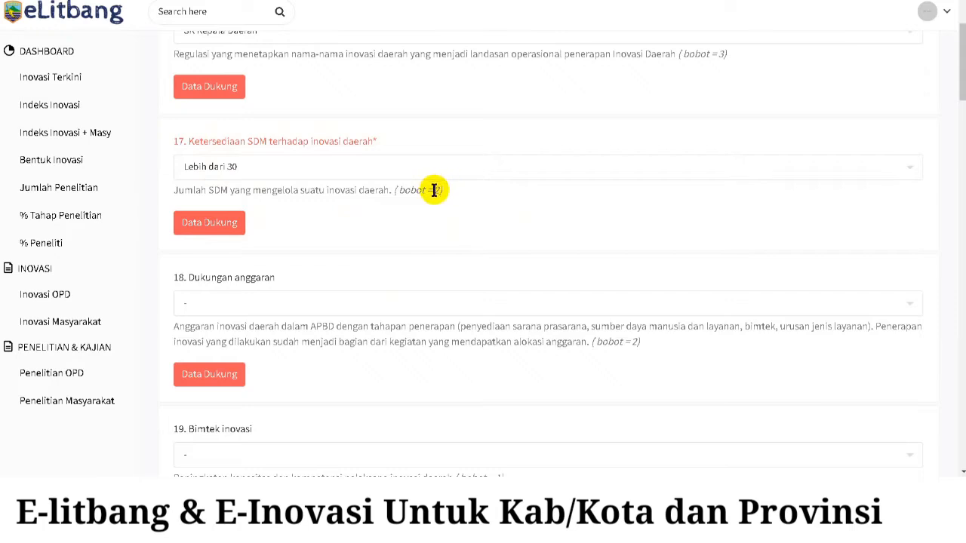
scroll(431, 189, "up", 1)
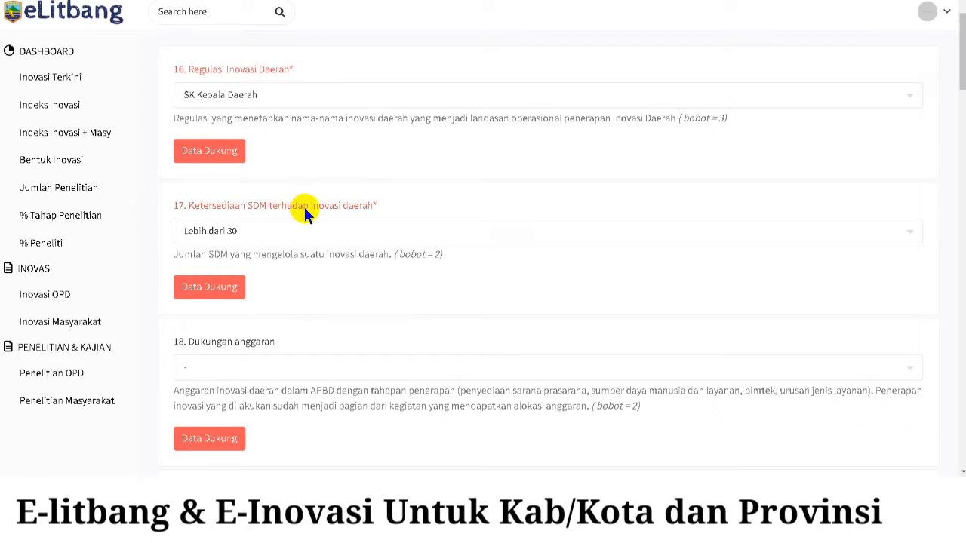
- Check indicator 17's Data Dukung, then answer indicator 18 with budget allocated in T-1 or T-2
left_click(223, 297)
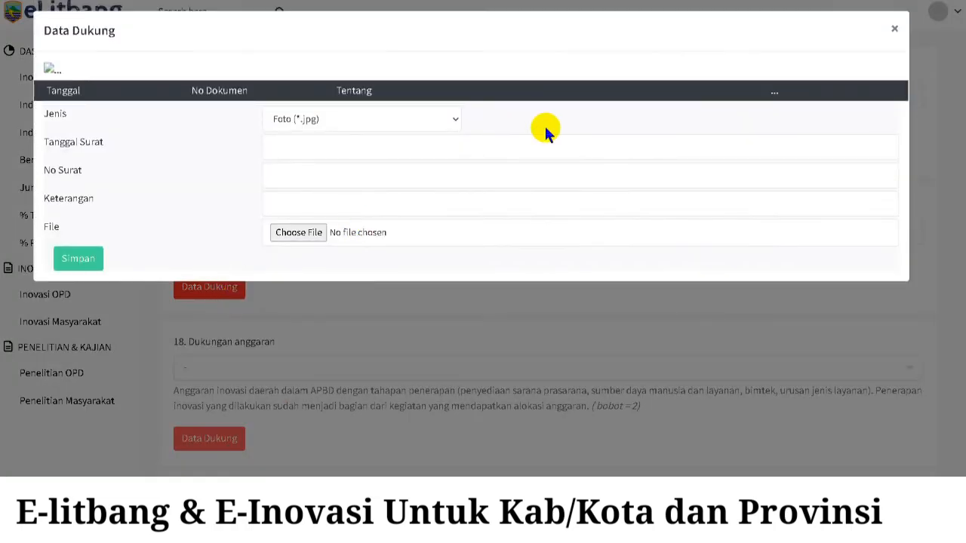
left_click(893, 29)
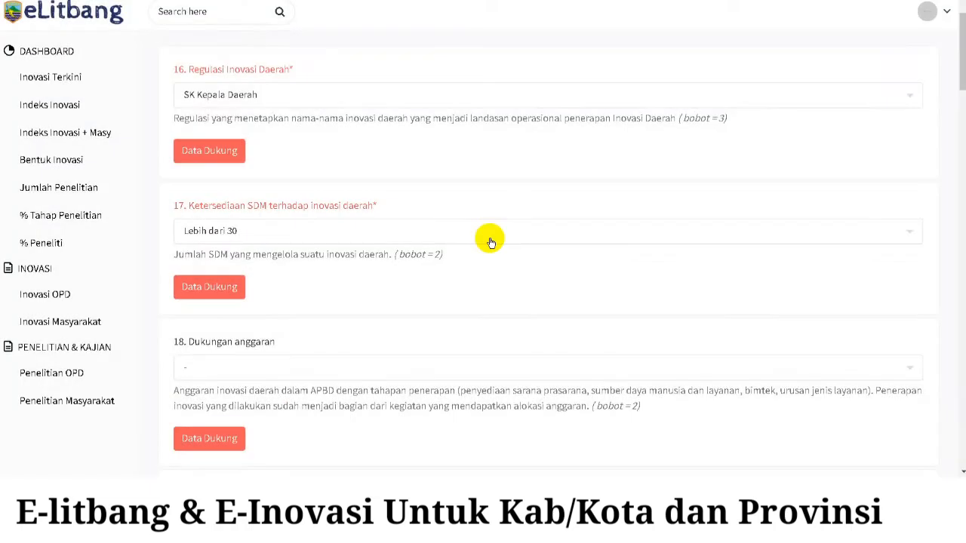
scroll(489, 238, "down", 1)
scroll(488, 241, "down", 1)
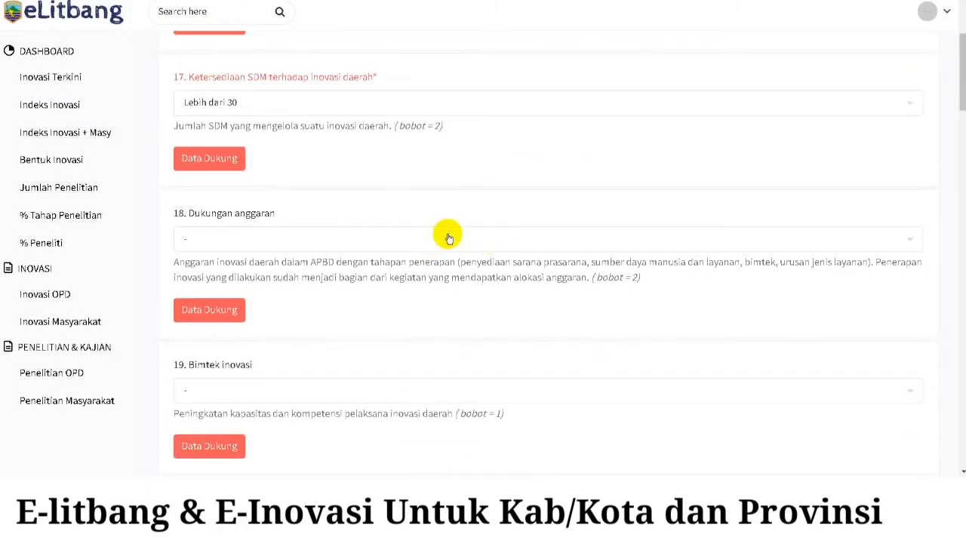
left_click(450, 242)
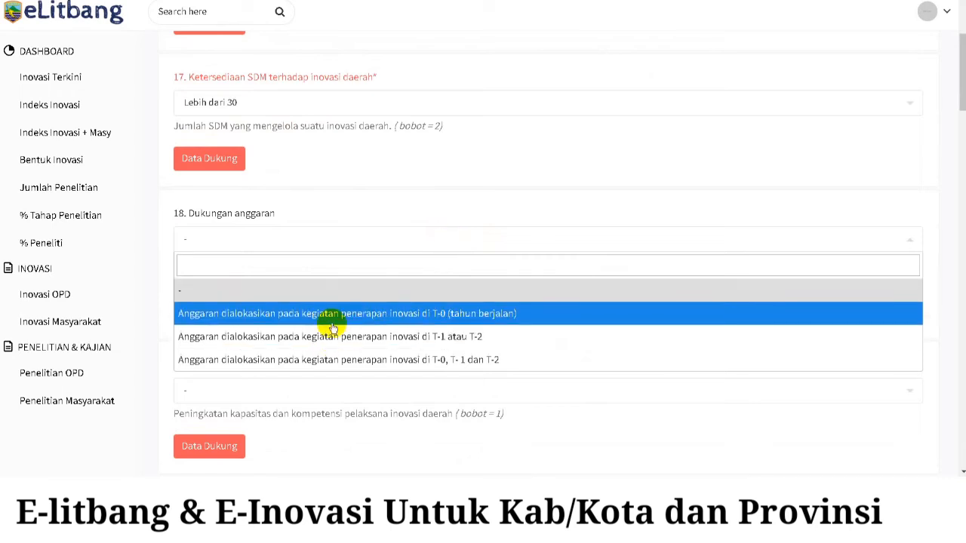
left_click(464, 336)
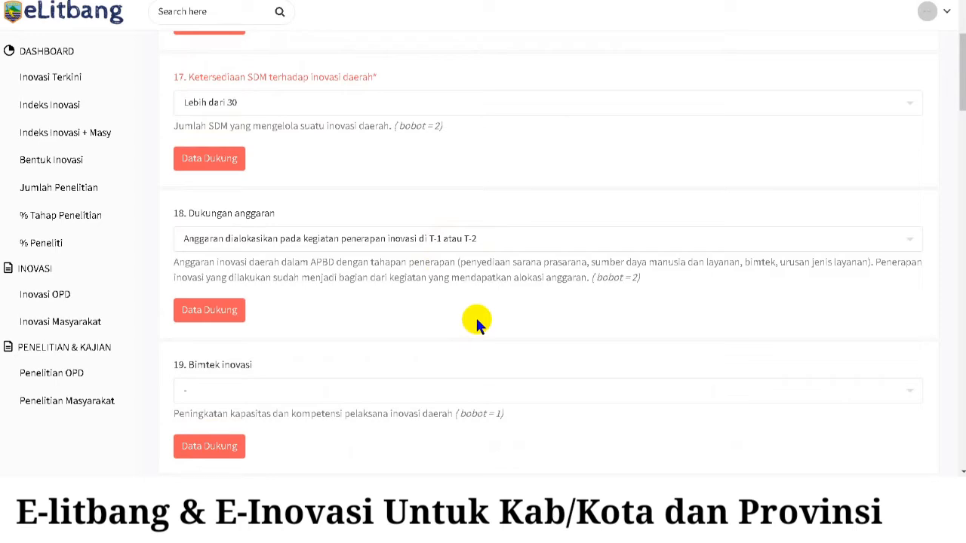
- Answer indicator 19 with two bimtek sessions in two years and indicator 20 with RKPD T-1 dan T-2
scroll(475, 315, "up", 2)
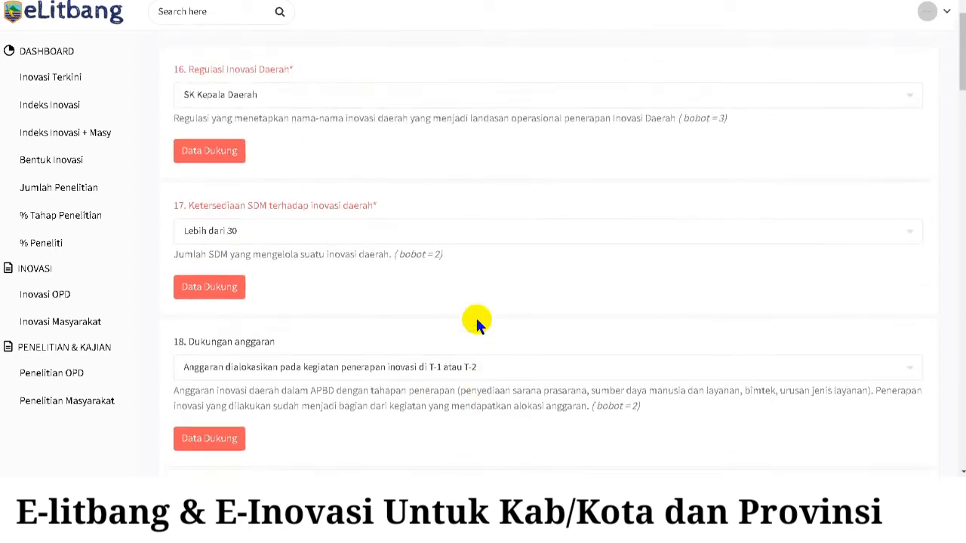
scroll(475, 315, "down", 2)
scroll(475, 317, "down", 3)
scroll(486, 300, "down", 1)
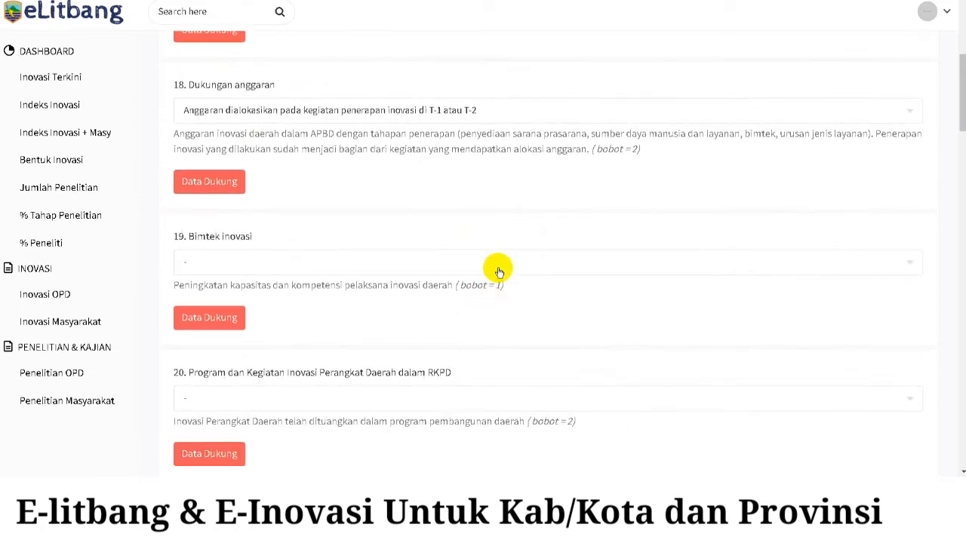
left_click(499, 271)
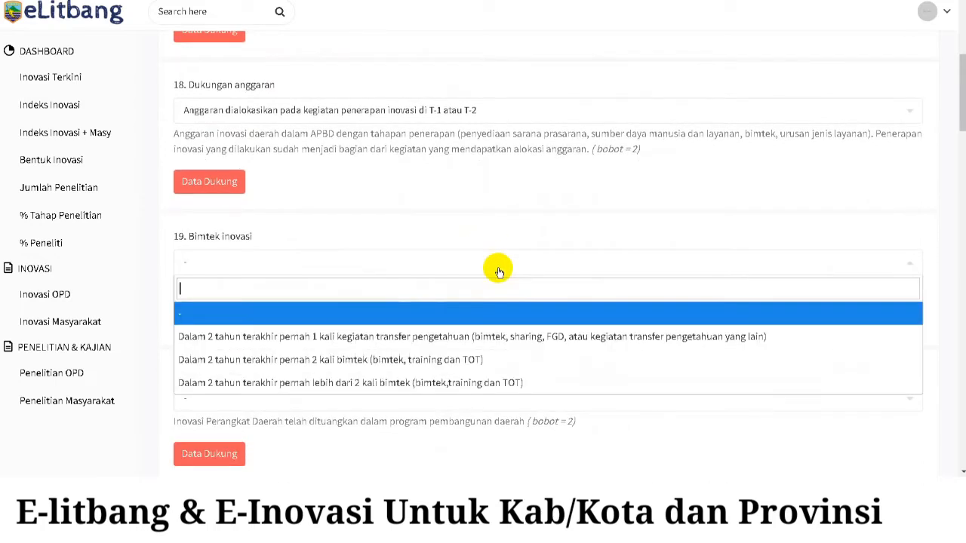
left_click(474, 362)
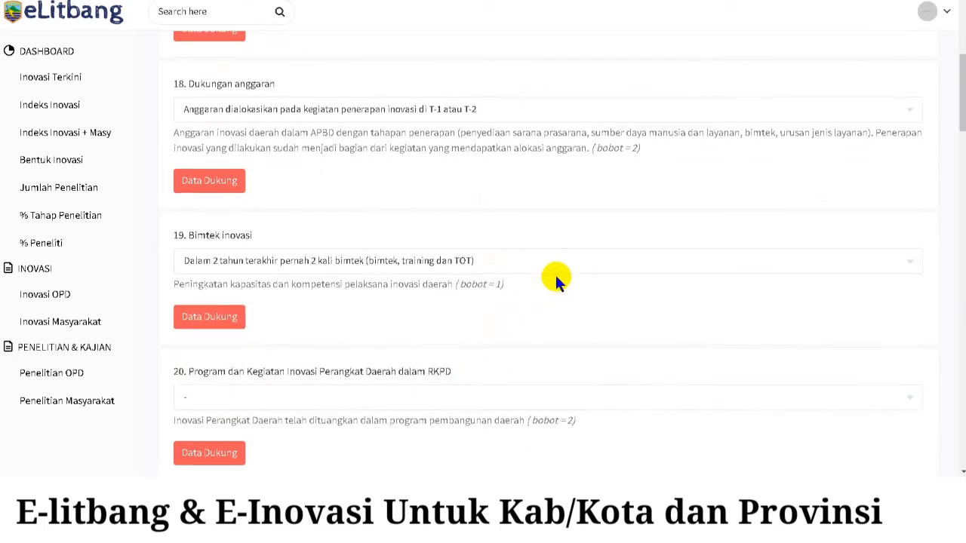
scroll(557, 276, "down", 1)
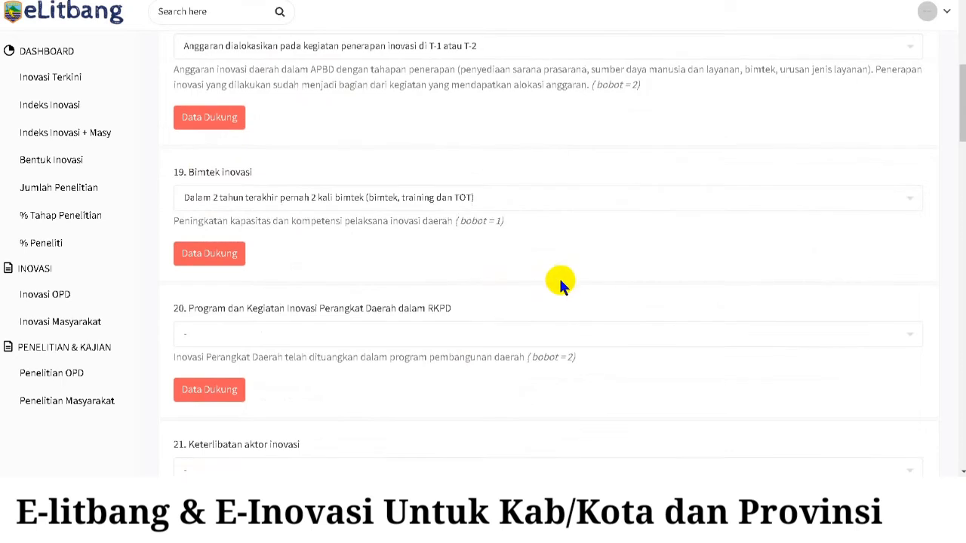
left_click(441, 338)
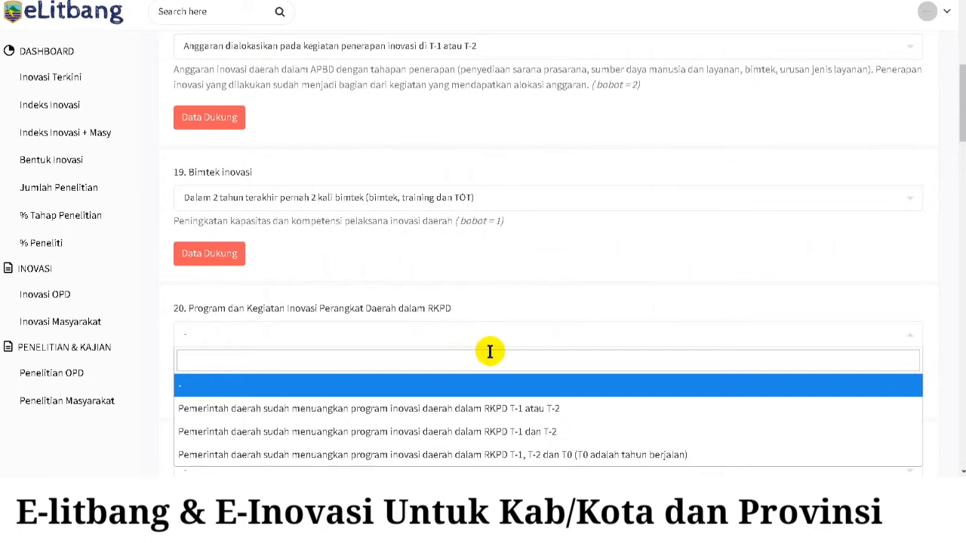
left_click(557, 430)
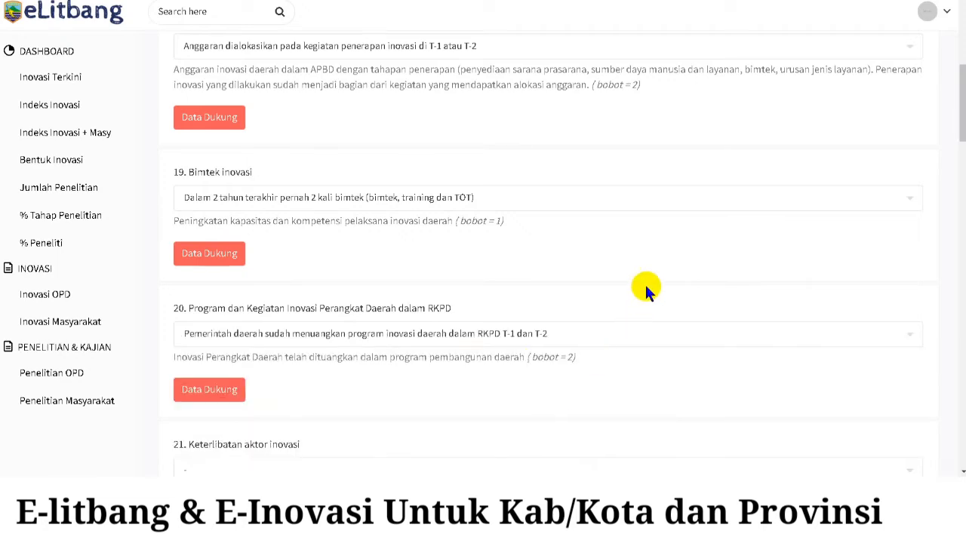
- Answer indicator 21 with 5 or more actors and 22 with executors set by SK Kepala Perangkat Daerah
scroll(645, 283, "down", 2)
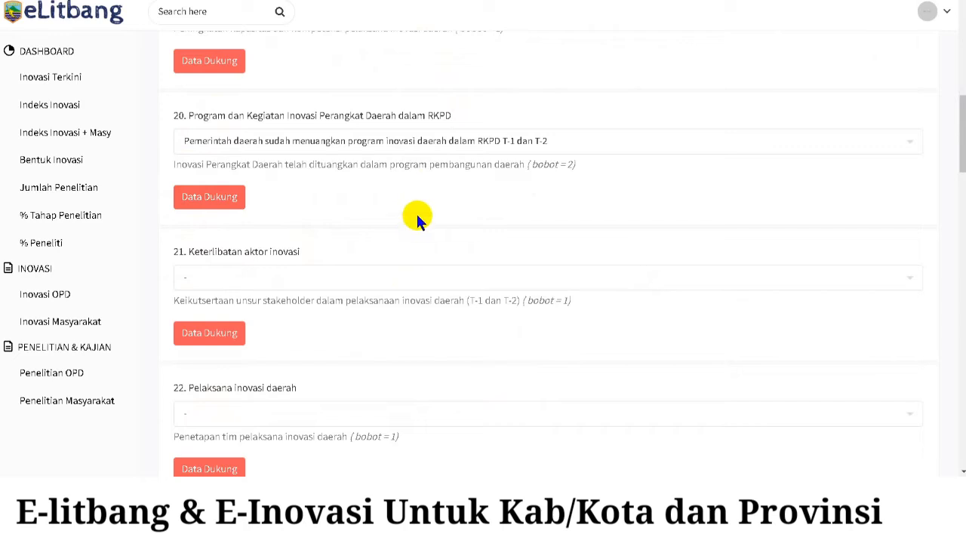
scroll(417, 218, "down", 1)
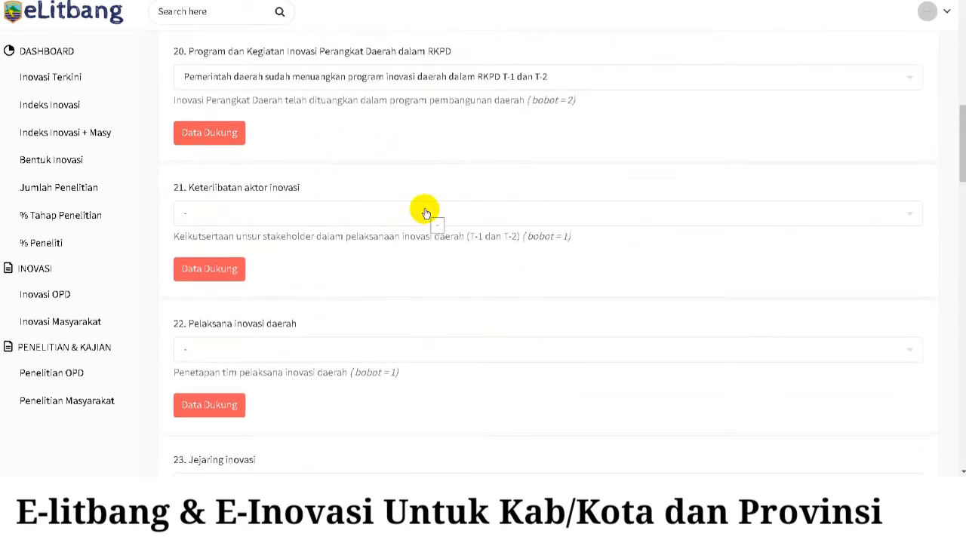
left_click(426, 213)
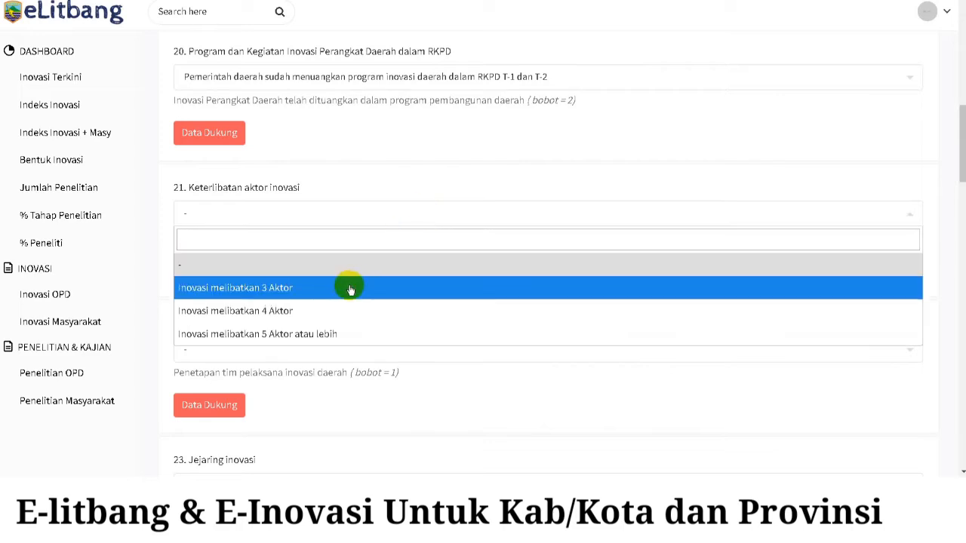
left_click(338, 341)
scroll(388, 273, "down", 2)
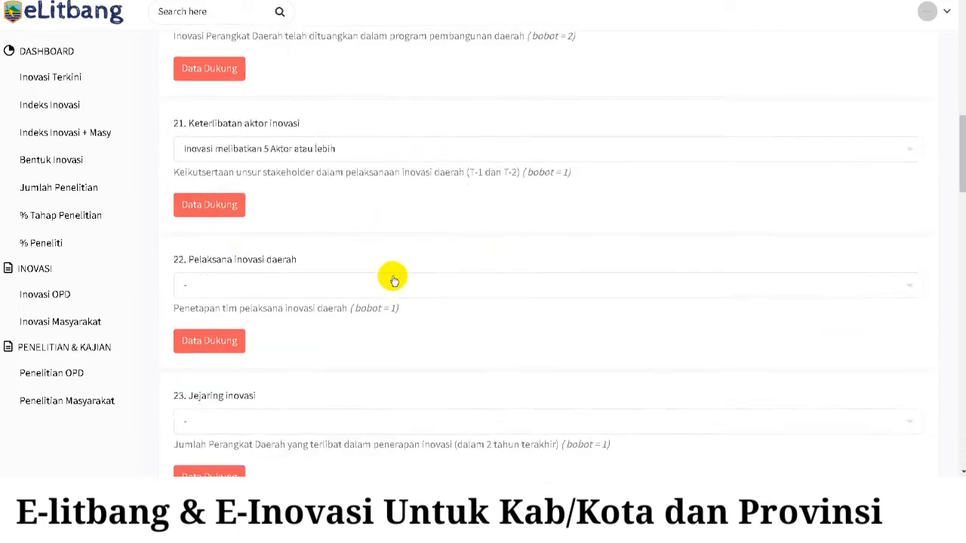
left_click(398, 223)
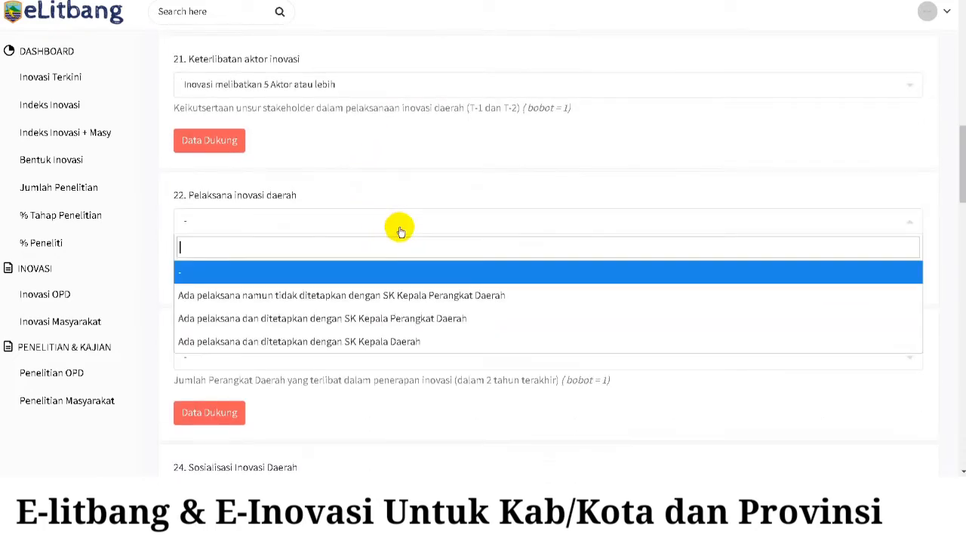
left_click(410, 318)
- Answer indicator 23 with 3-4 Perangkat Daerah and indicator 24 with Media Berita
scroll(448, 262, "down", 2)
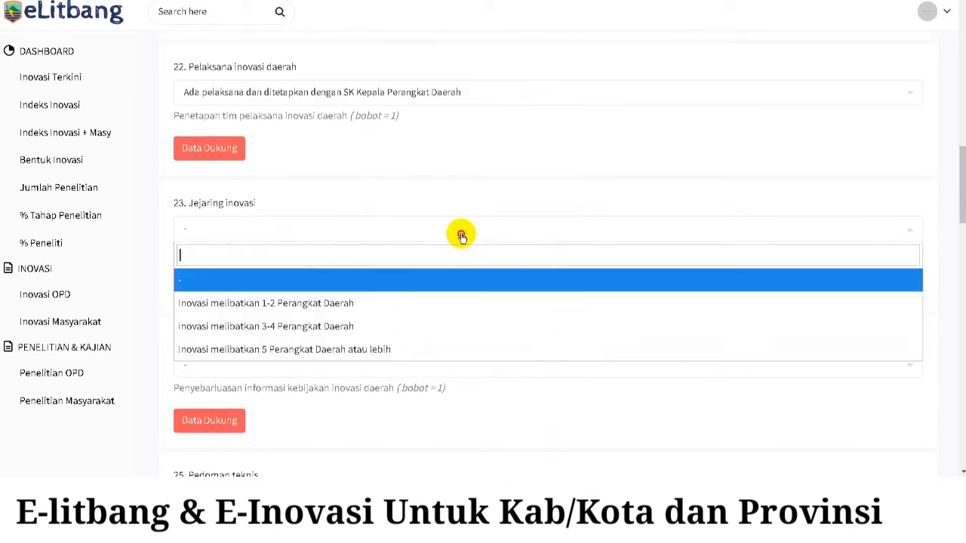
left_click(460, 230)
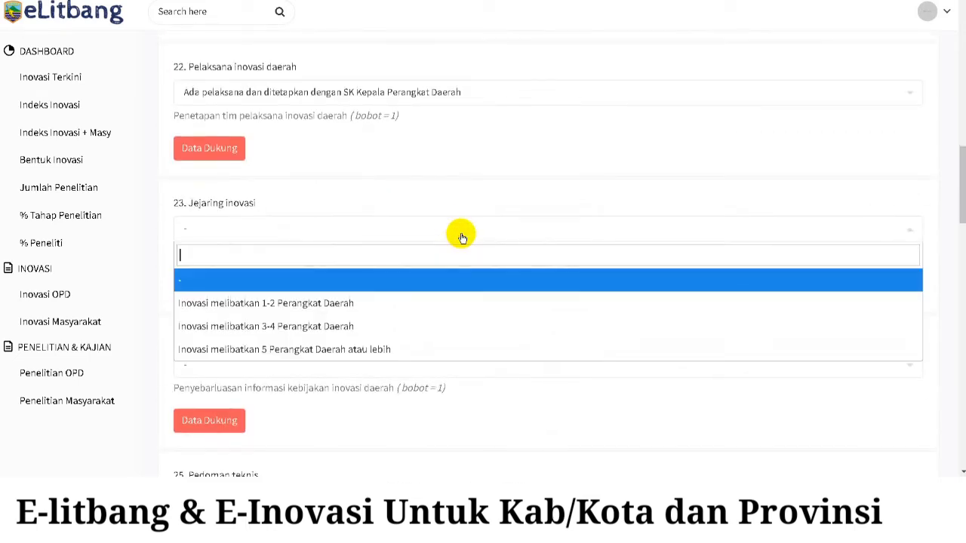
left_click(363, 326)
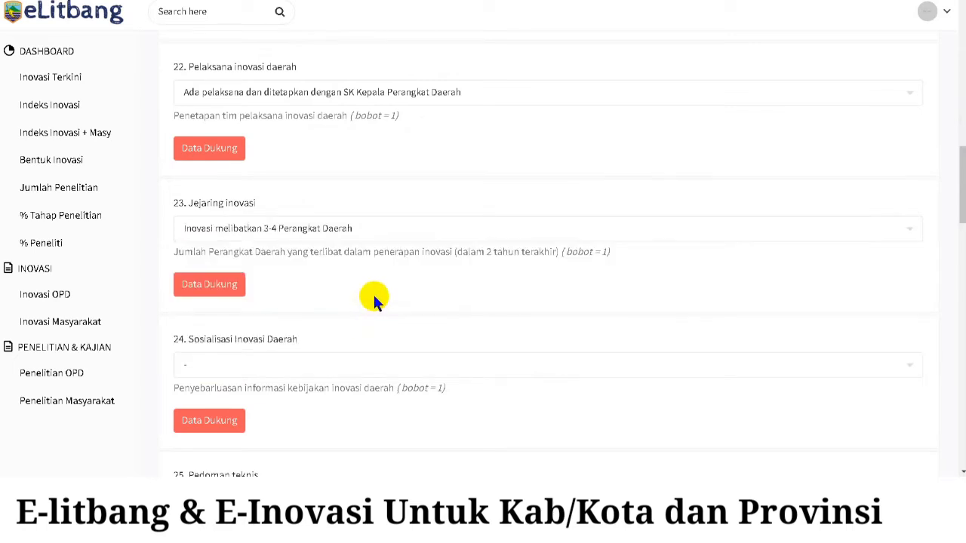
scroll(373, 293, "down", 1)
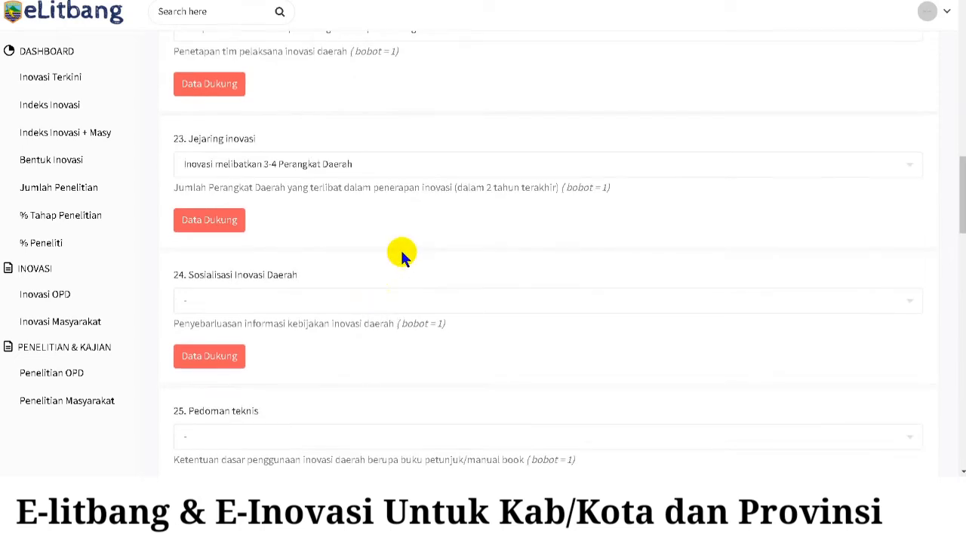
scroll(406, 248, "down", 1)
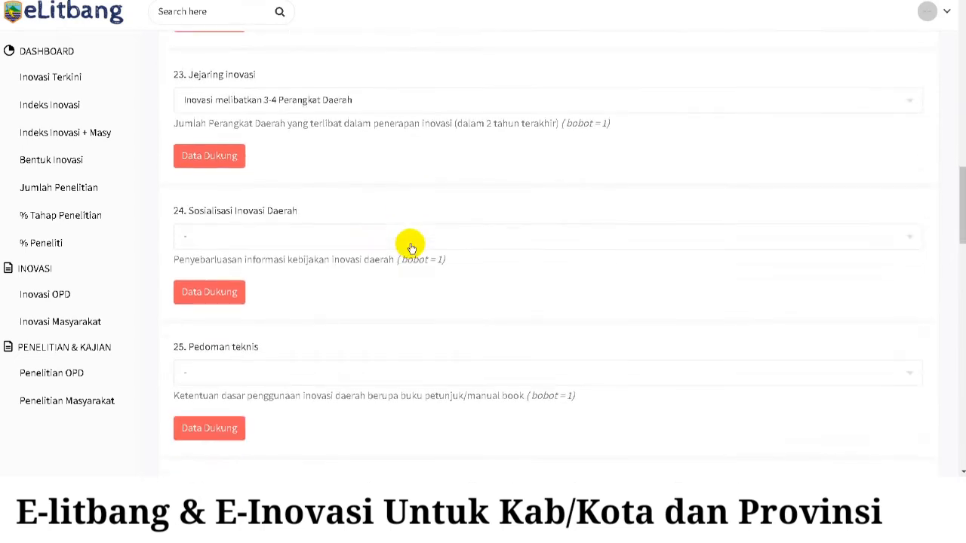
left_click(357, 239)
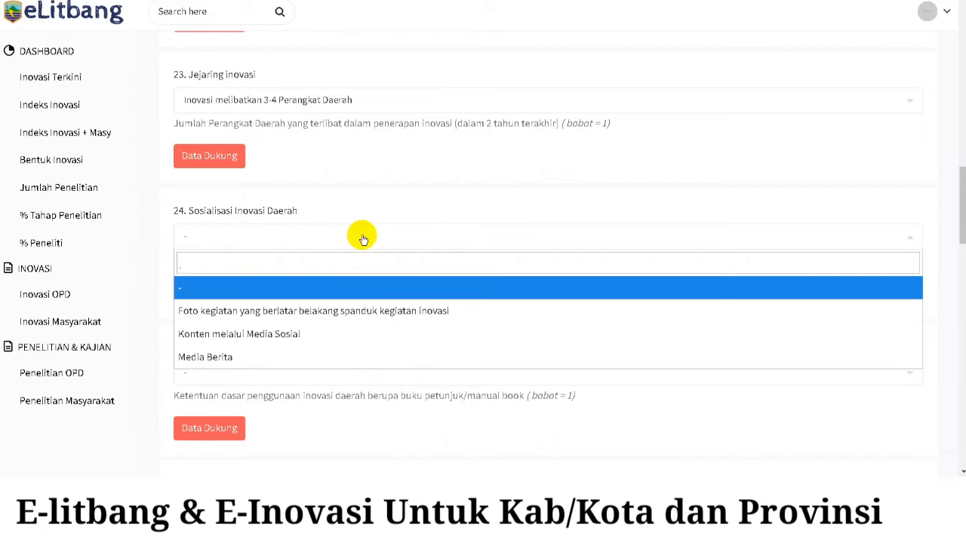
left_click(313, 356)
scroll(490, 214, "down", 2)
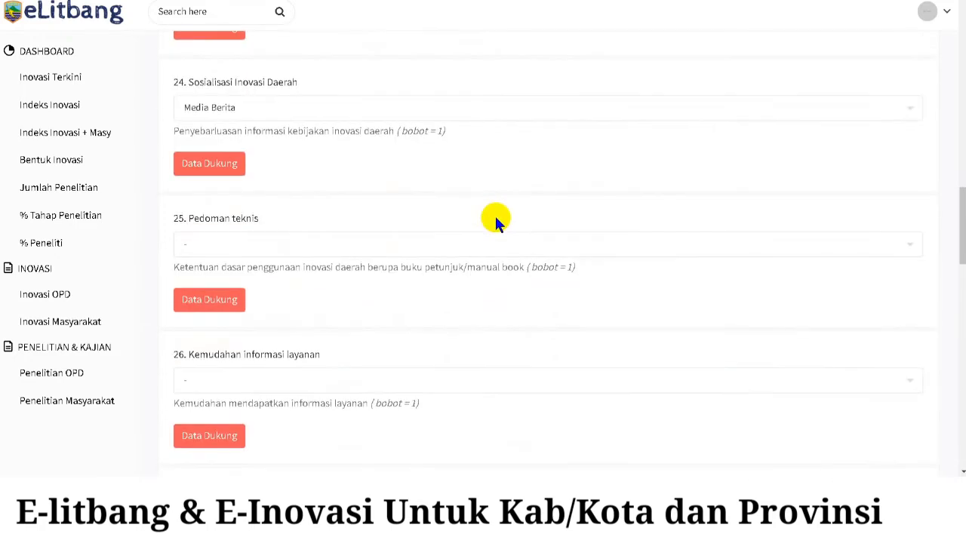
- Answer indicator 25 with the online-accessible technical guidebook and 26 with Layanan melalui aplikasi online
left_click(450, 244)
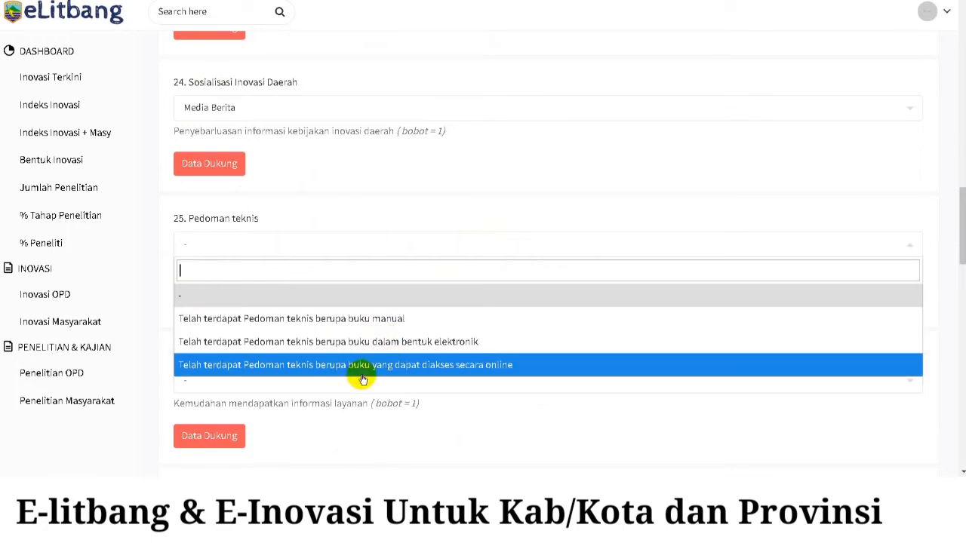
left_click(427, 370)
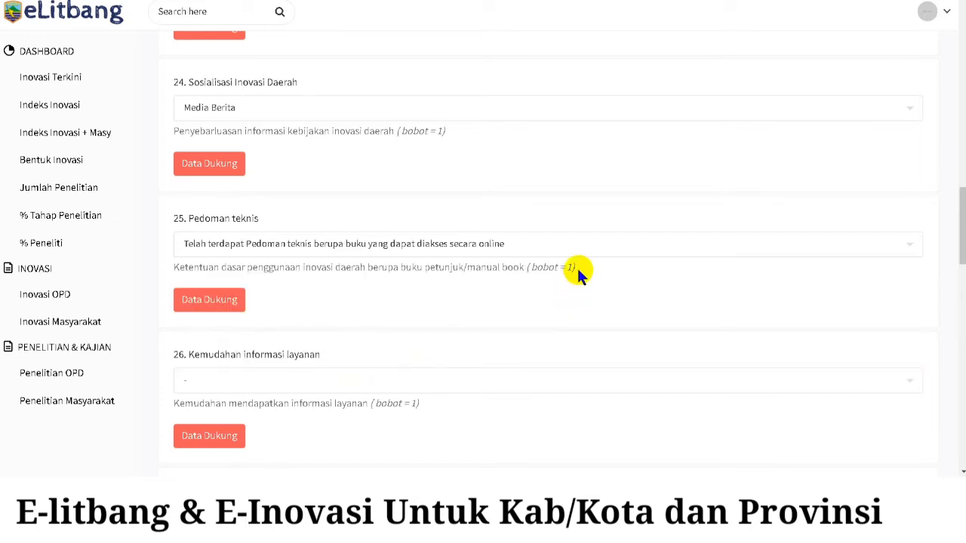
scroll(593, 240, "down", 1)
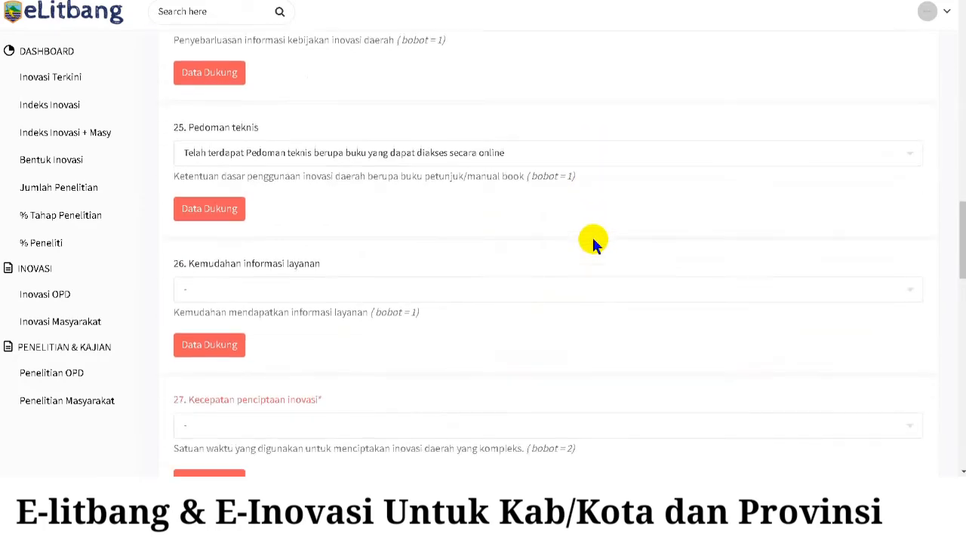
scroll(593, 239, "down", 1)
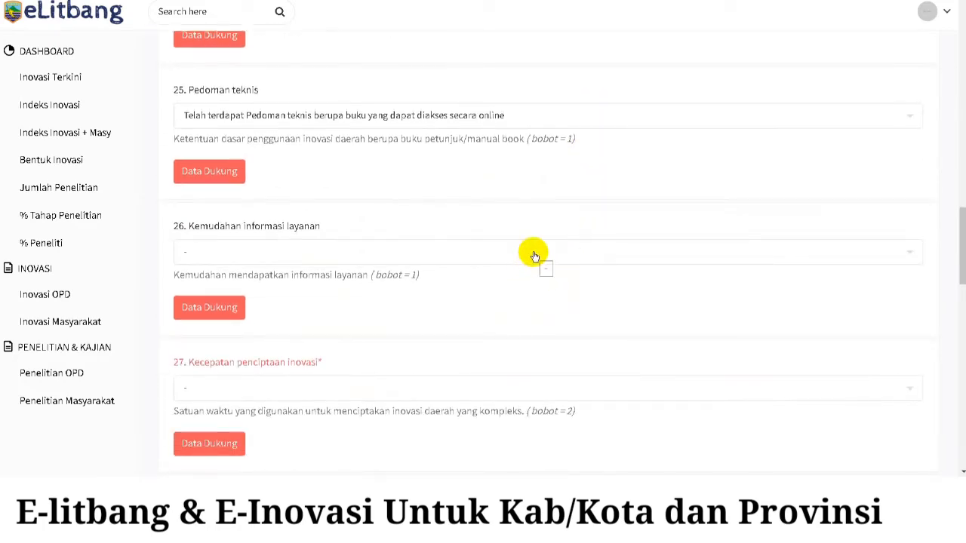
left_click(533, 255)
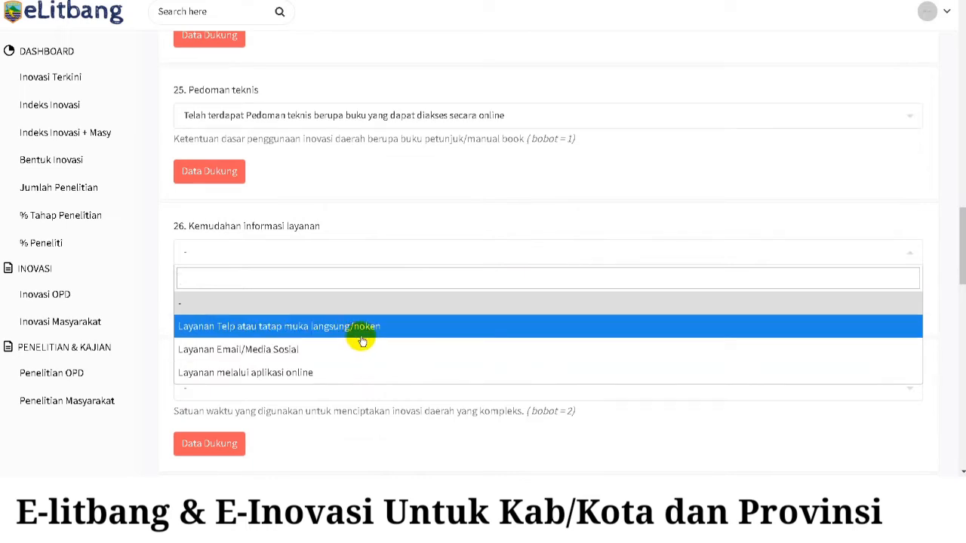
left_click(345, 379)
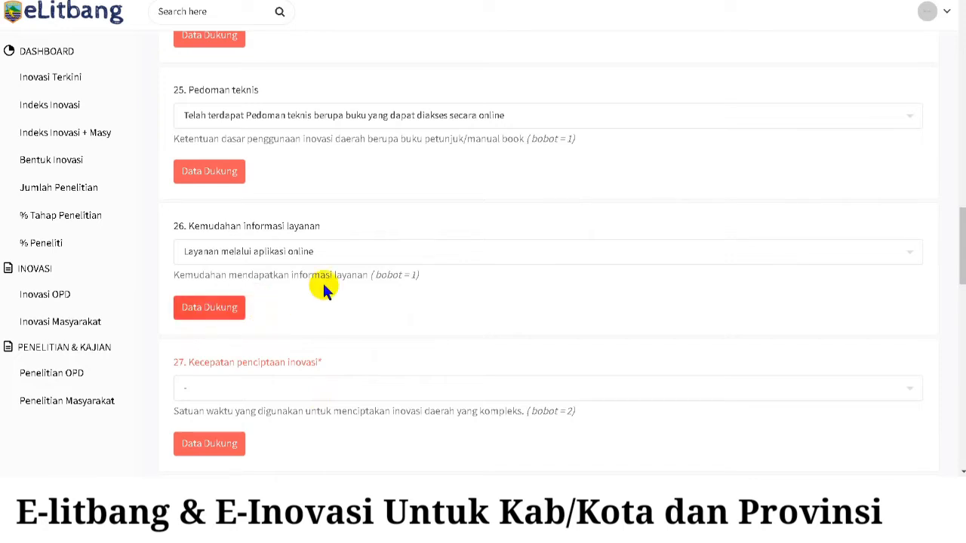
- Set indicator 27 to Inovasi dapat diciptakan dalam waktu 1-4 bulan
scroll(377, 280, "down", 1)
scroll(385, 281, "down", 4)
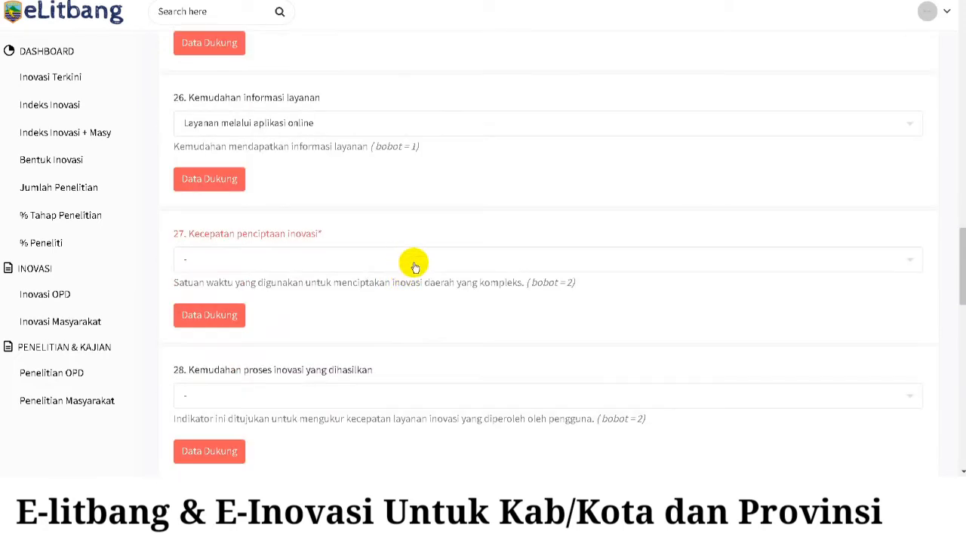
left_click(412, 261)
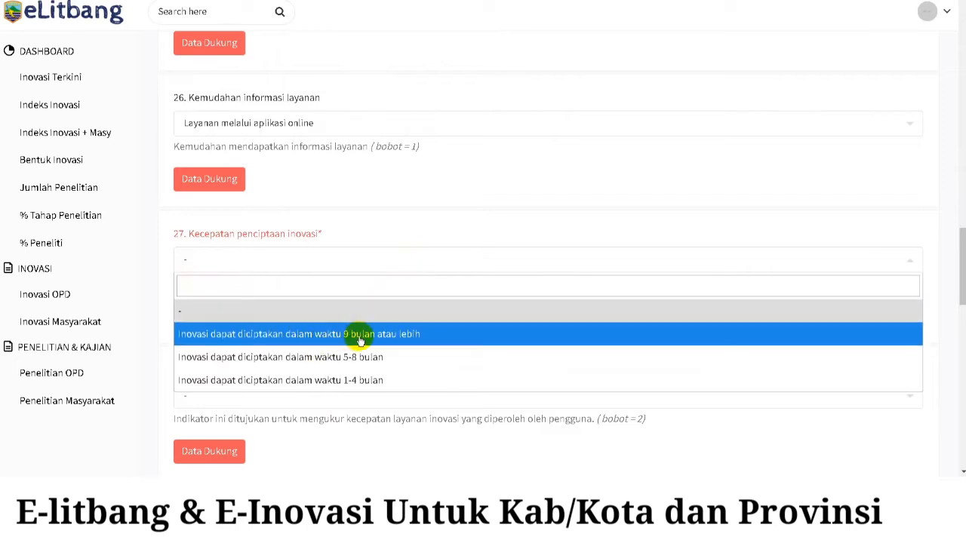
left_click(361, 383)
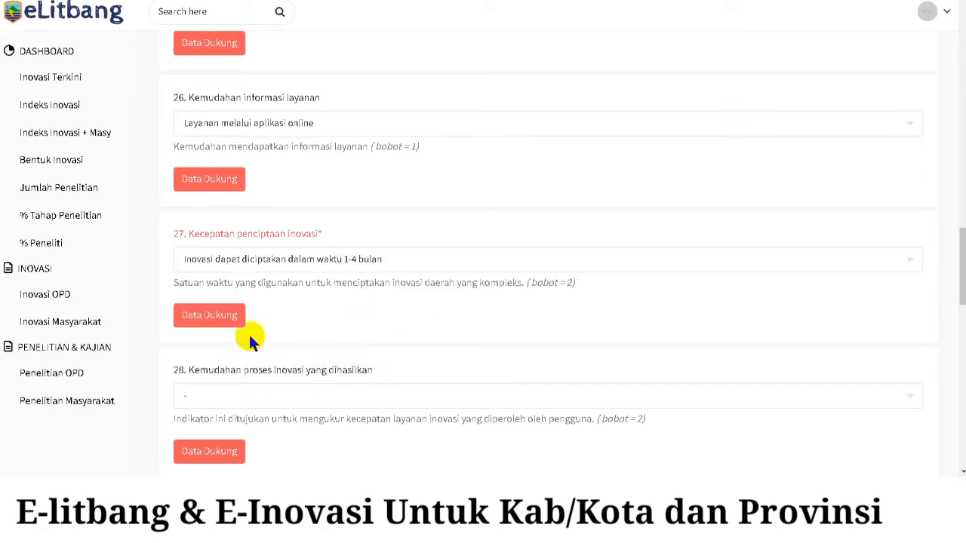
scroll(454, 202, "down", 2)
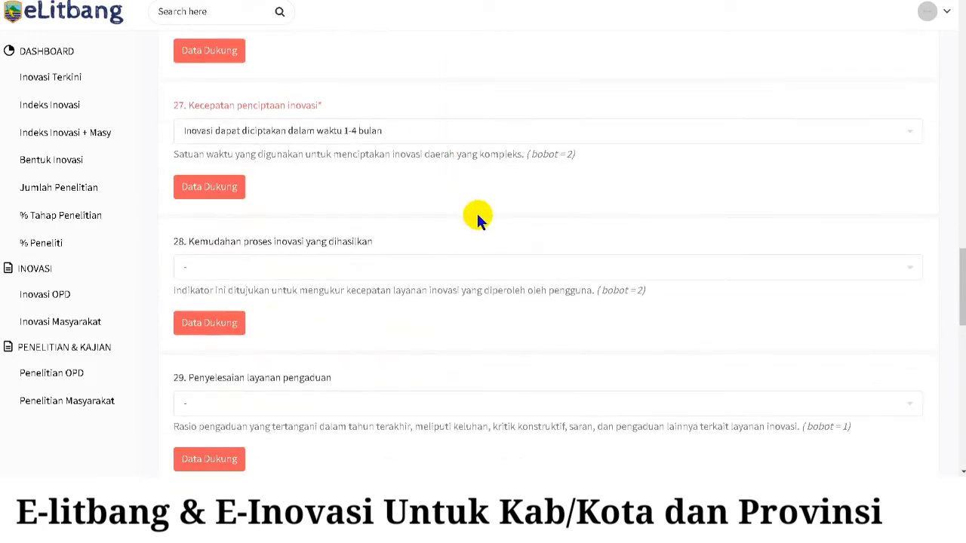
left_click(444, 273)
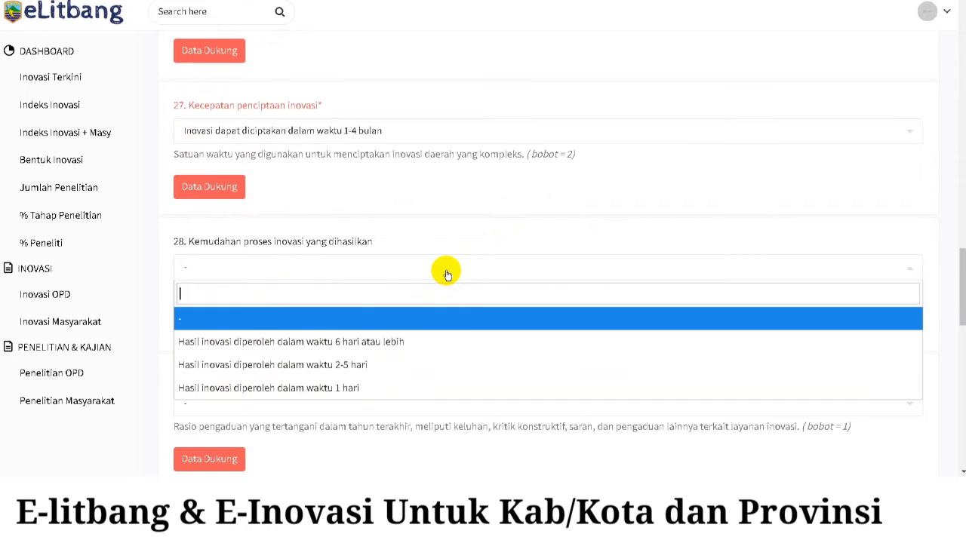
- Answer indicator 28 with 2-5 hari and open its supporting data
left_click(384, 365)
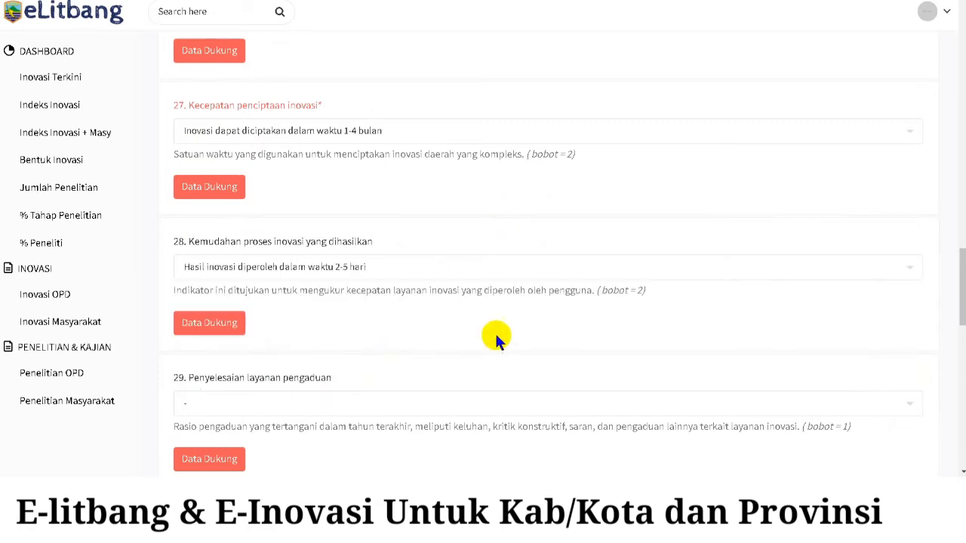
left_click_drag(645, 290, 630, 294)
scroll(621, 210, "down", 2)
left_click(226, 202)
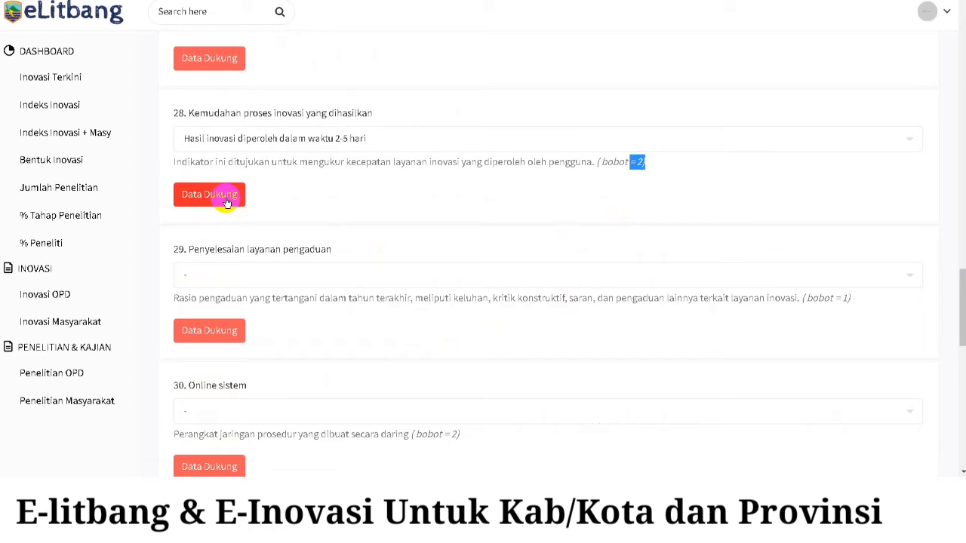
scroll(377, 200, "down", 2)
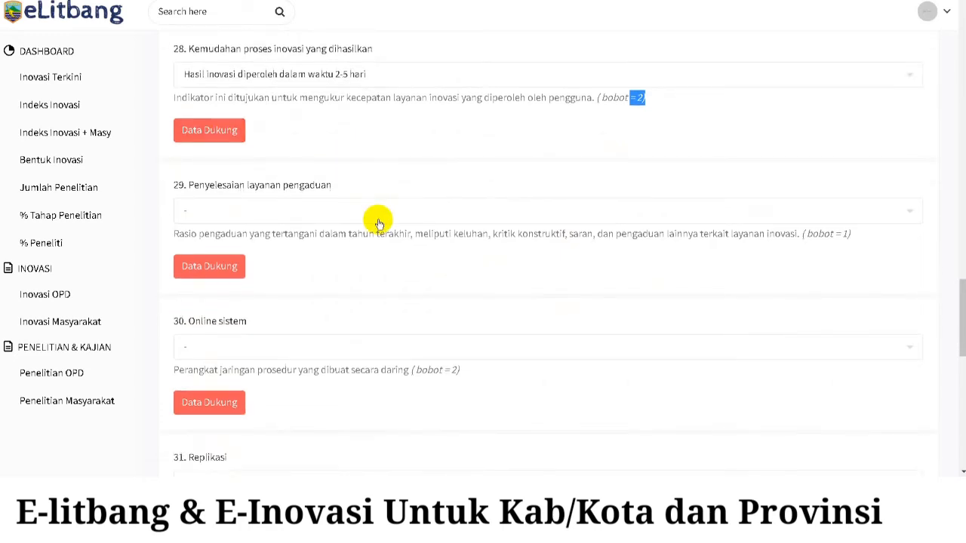
- Choose the 71% complaint-resolution band for indicator 29 and web plus mobile app support for 30
left_click(386, 211)
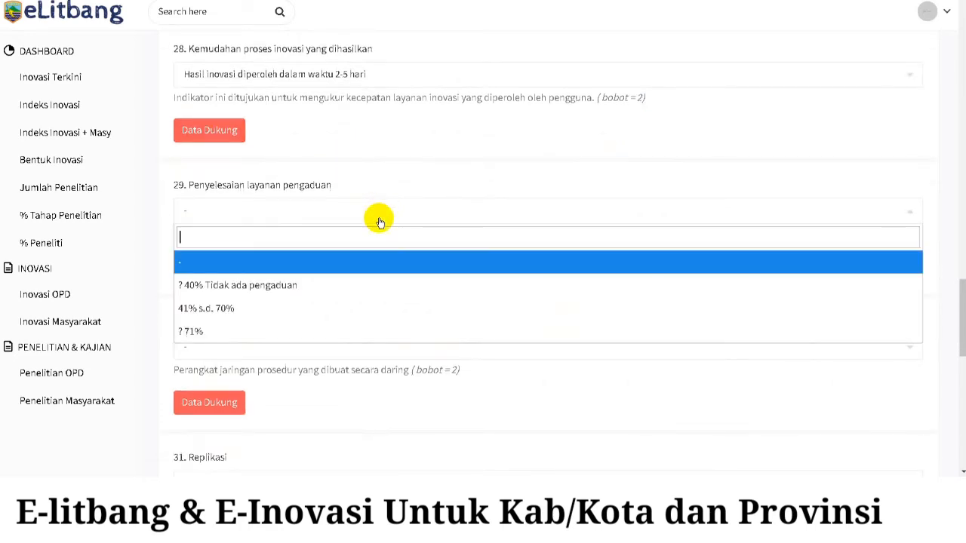
left_click(264, 332)
scroll(511, 220, "down", 3)
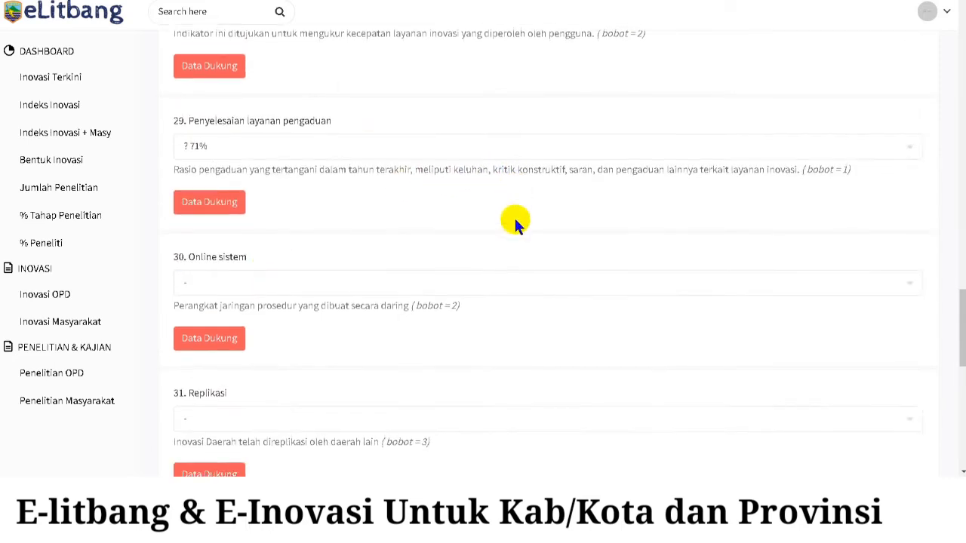
left_click(473, 218)
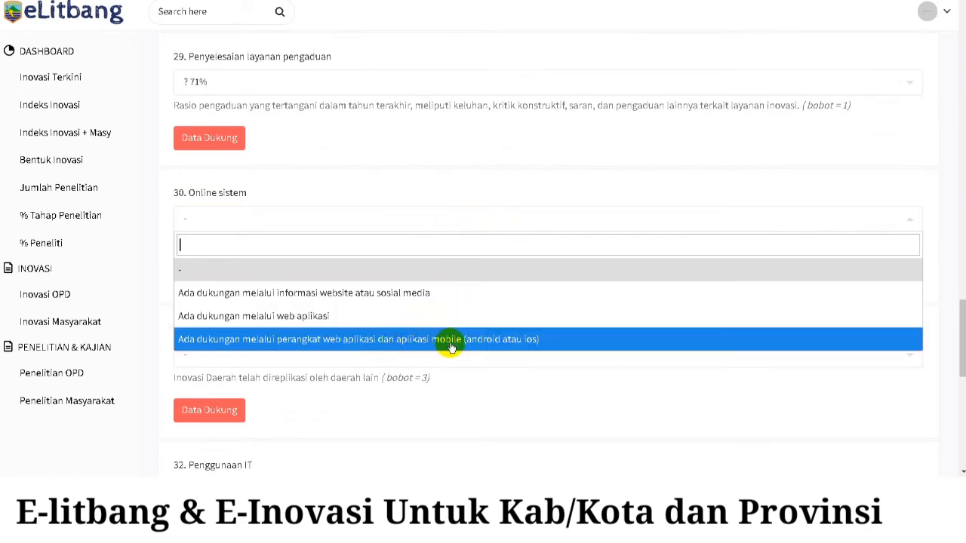
left_click(425, 349)
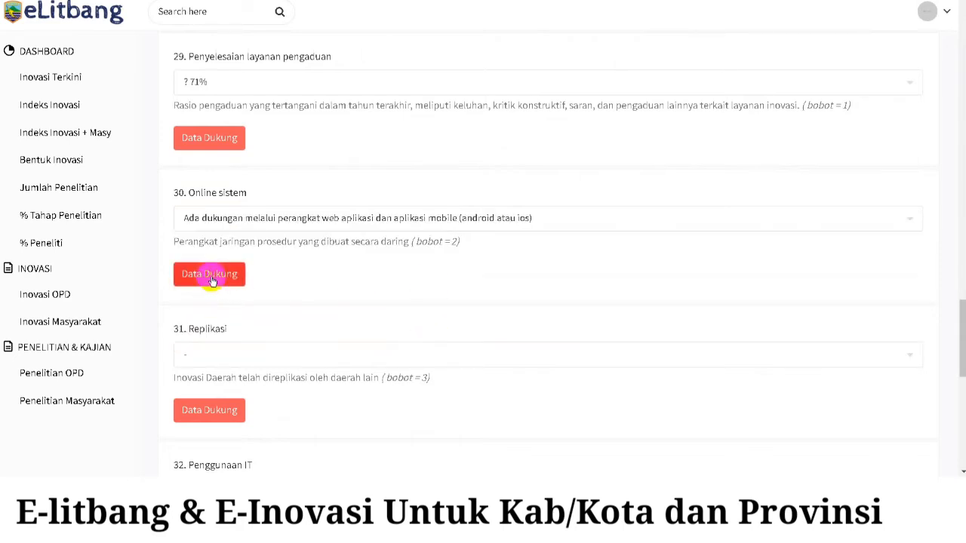
scroll(419, 249, "down", 3)
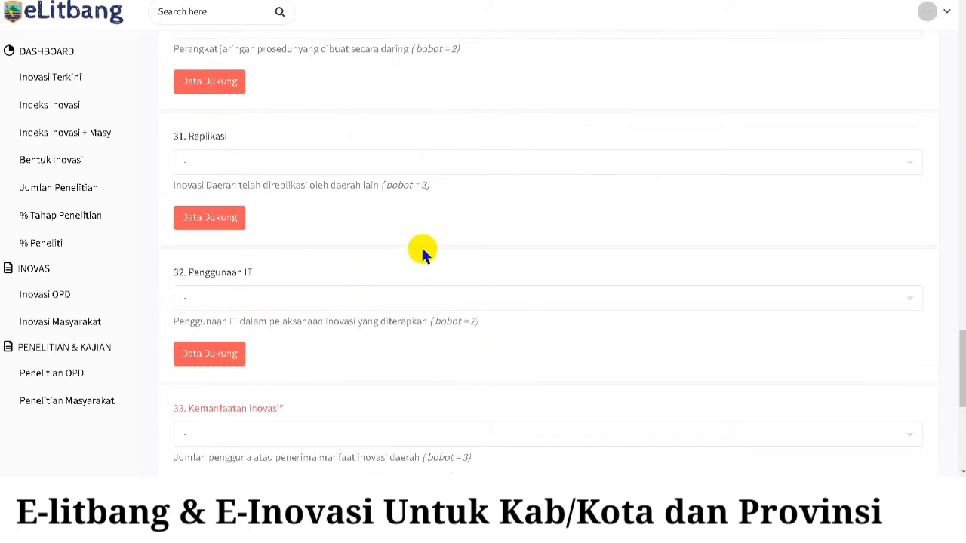
- Record indicator 31 as replicated three times and indicator 32 as using online information systems
left_click(423, 166)
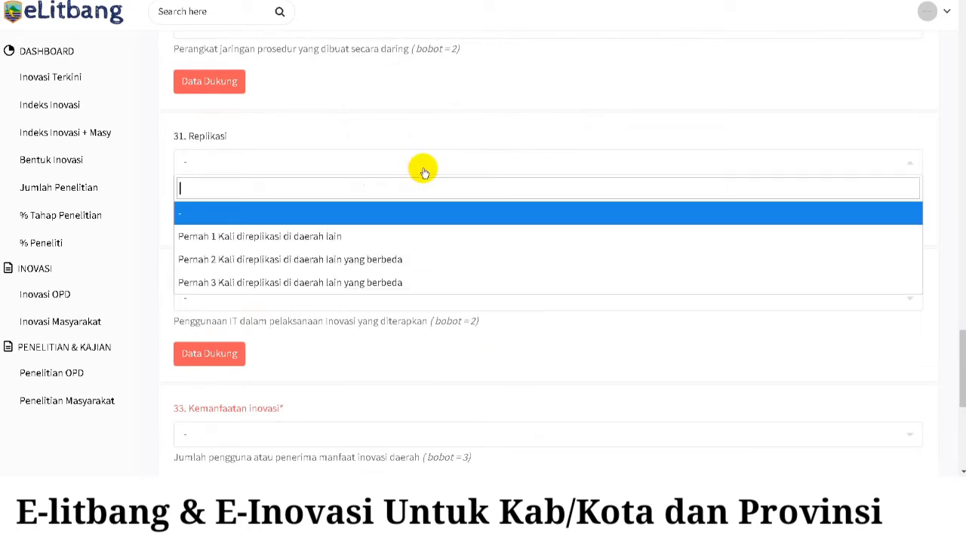
left_click(383, 285)
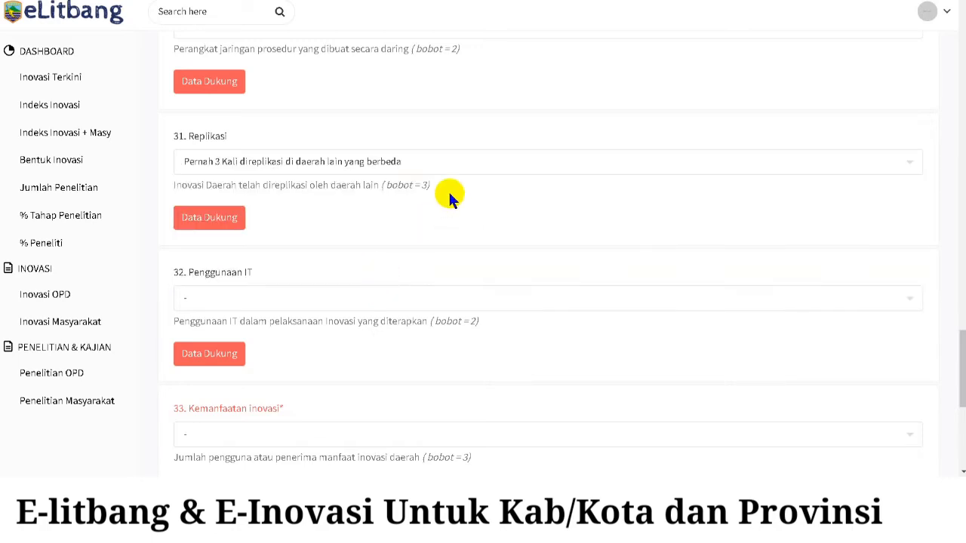
scroll(446, 194, "down", 1)
left_click(375, 240)
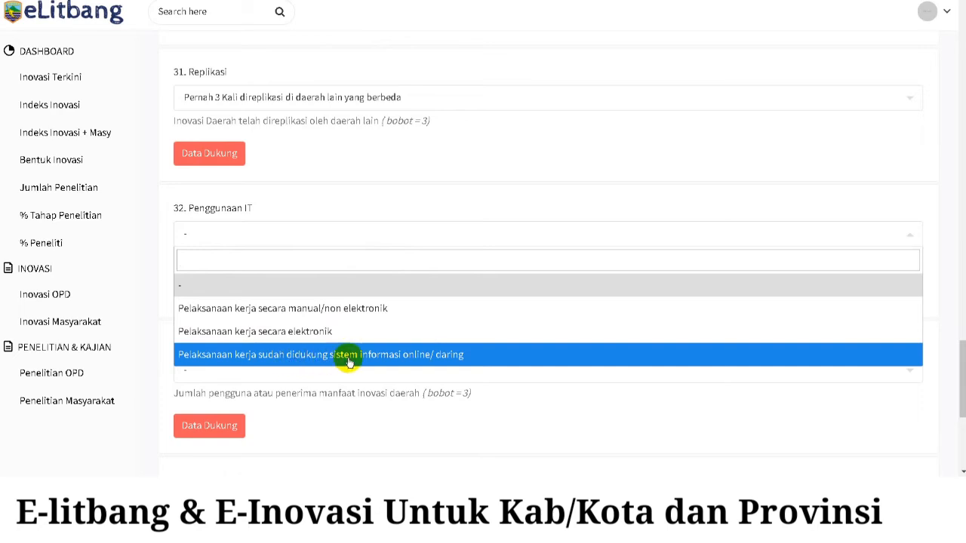
left_click(429, 363)
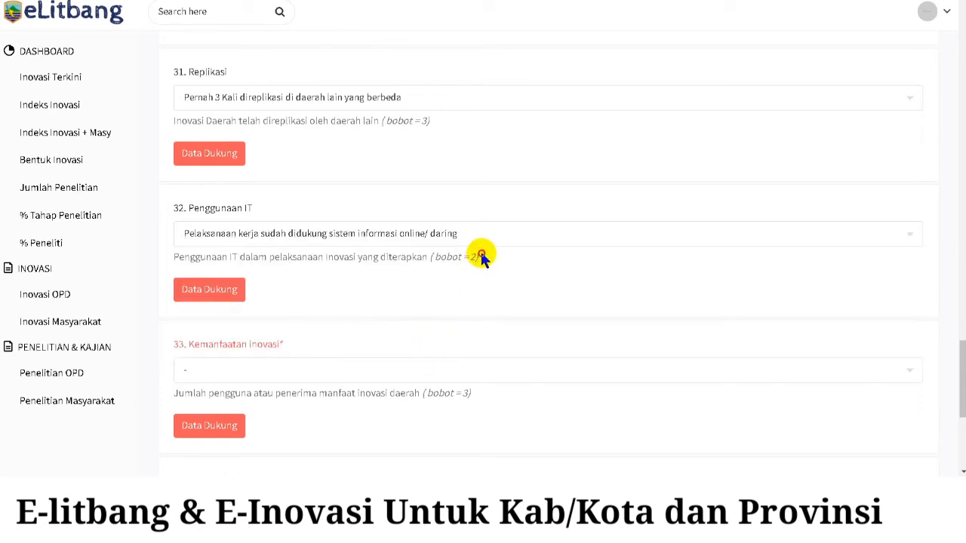
left_click_drag(480, 256, 467, 257)
- Answer indicator 33 with 'Jumlah pengguna atau penerima manfaat 201 orang keatas'
scroll(594, 179, "down", 3)
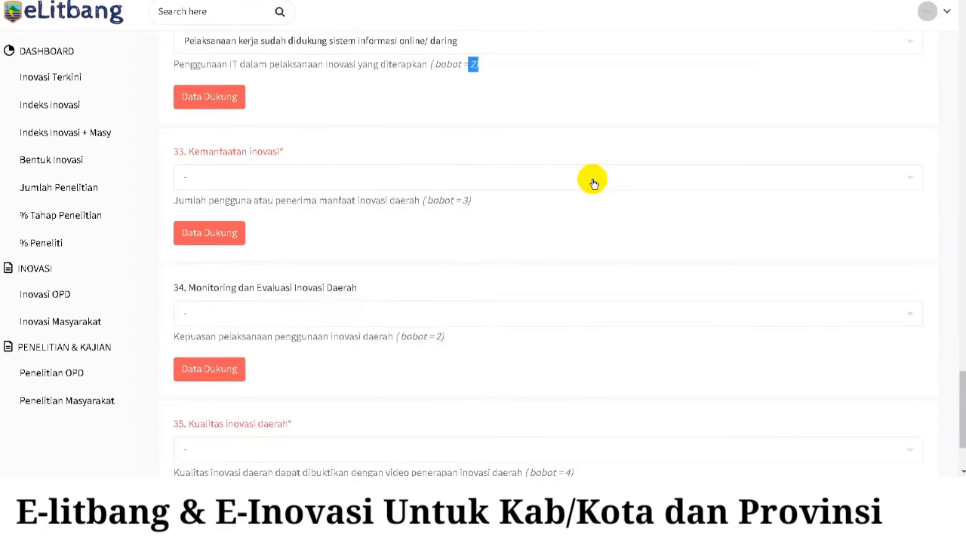
left_click(524, 186)
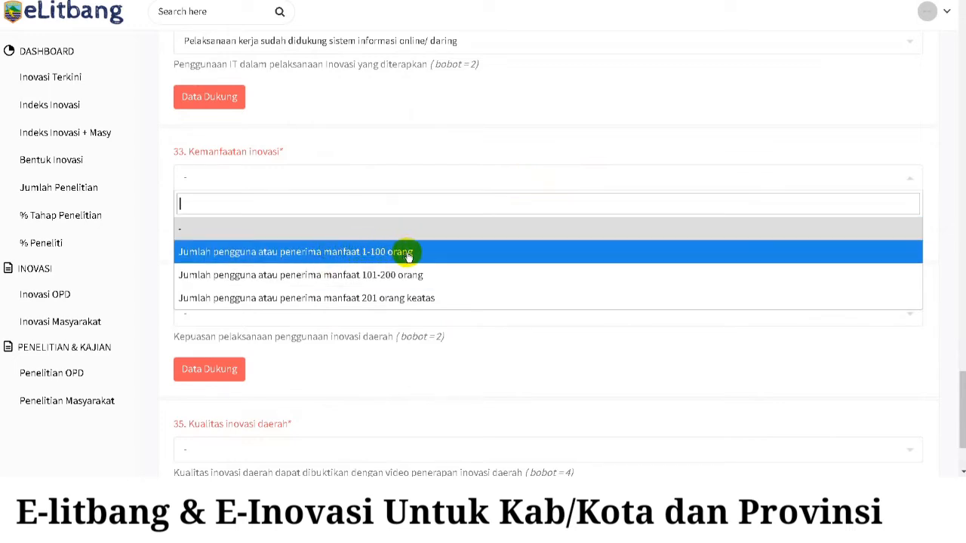
left_click(444, 301)
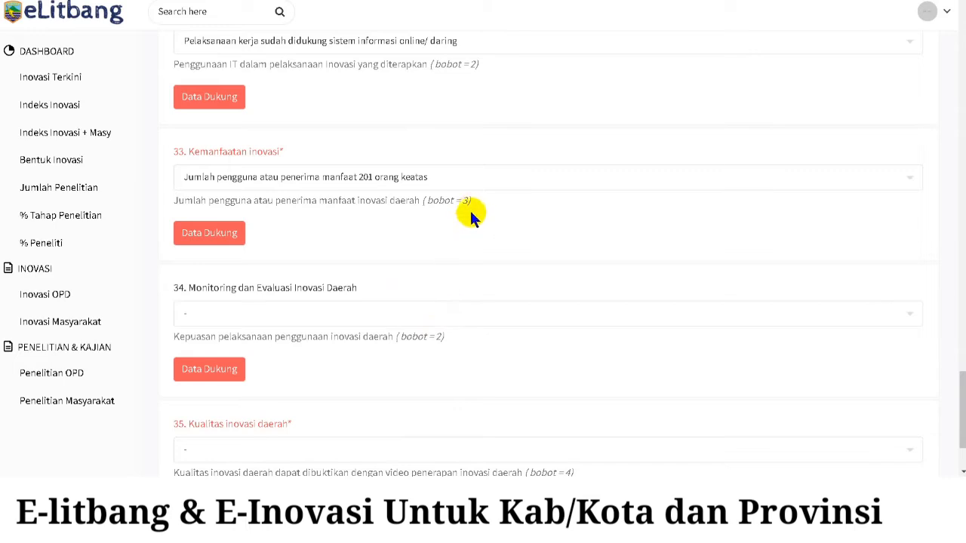
scroll(490, 201, "down", 2)
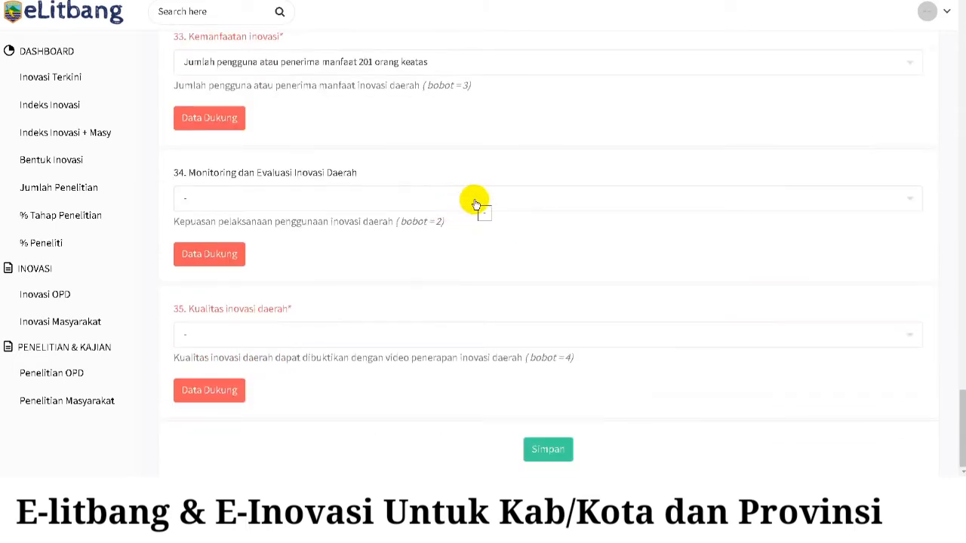
- Pick the Survei Kepuasan Masyarakat result for 34 and 'Memenuhi 5 unsur substansi' for 35, then Simpan
left_click(474, 201)
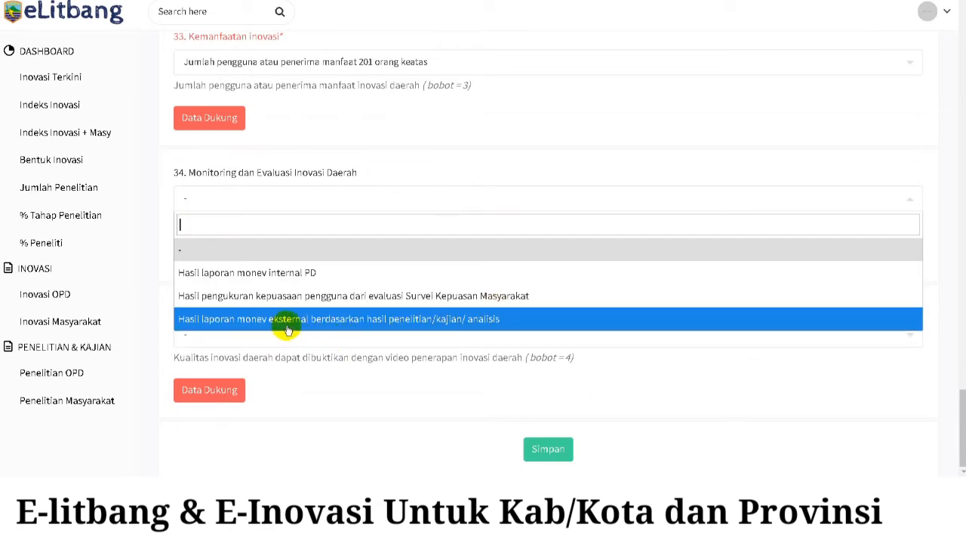
left_click(446, 299)
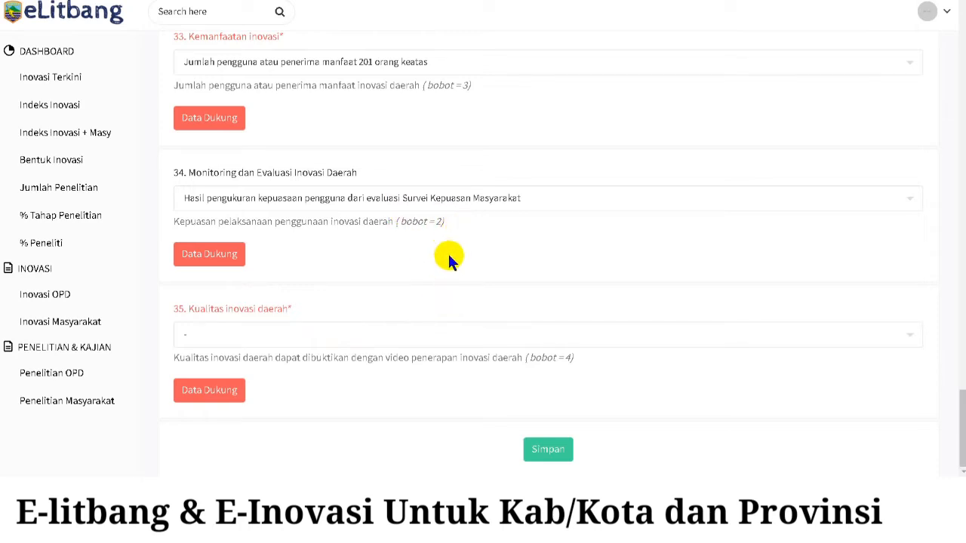
left_click(428, 345)
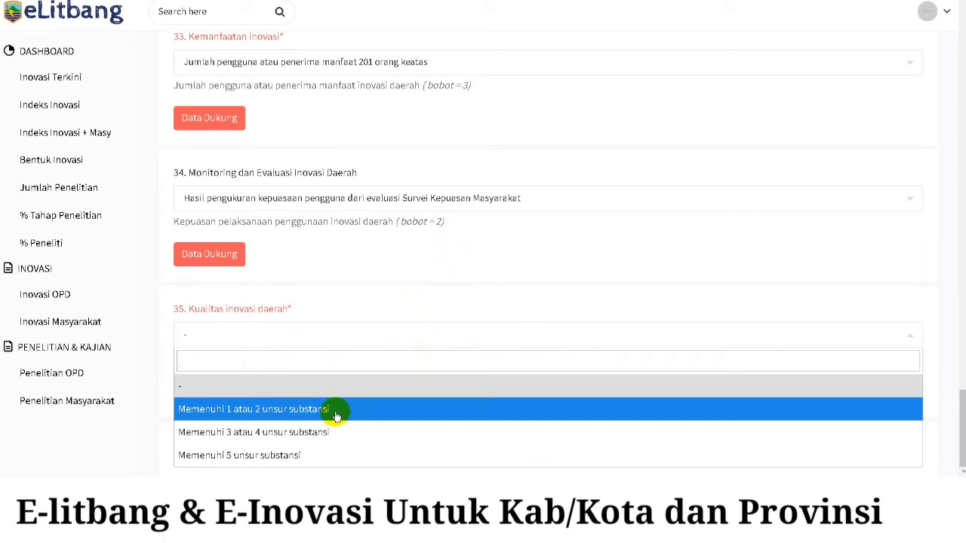
left_click(340, 455)
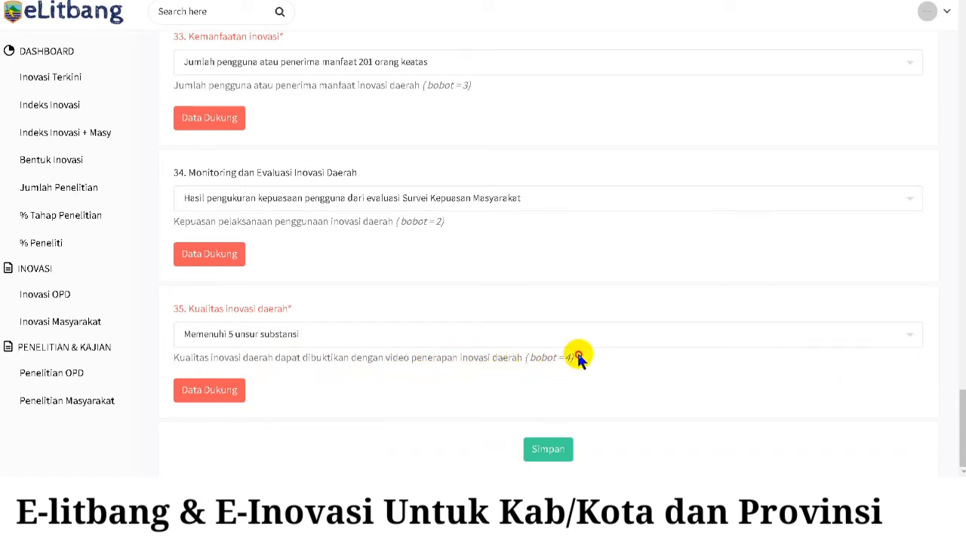
left_click_drag(577, 356, 564, 357)
left_click(557, 451)
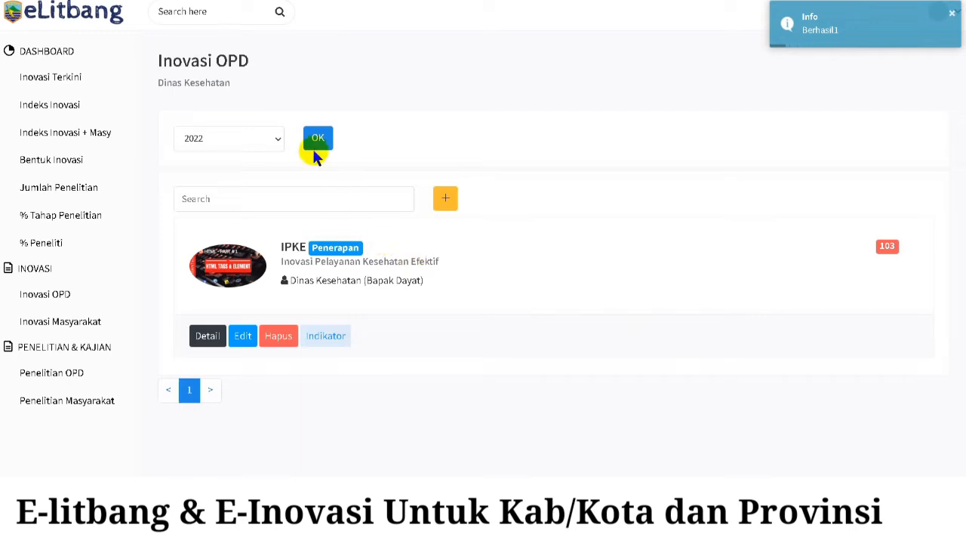
- Filter the Dinas Kesehatan Inovasi OPD list to 2021, where SAPPM scores 97
left_click(232, 143)
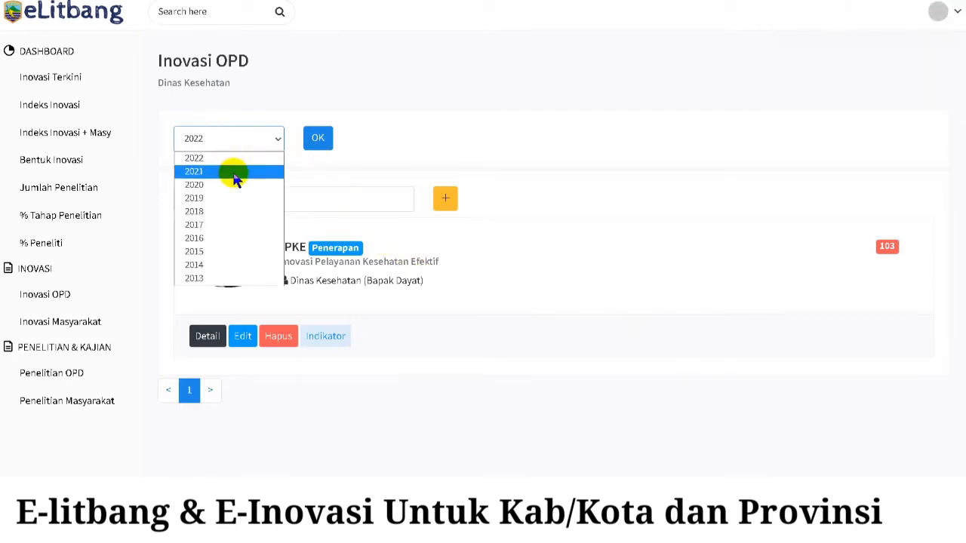
left_click(233, 172)
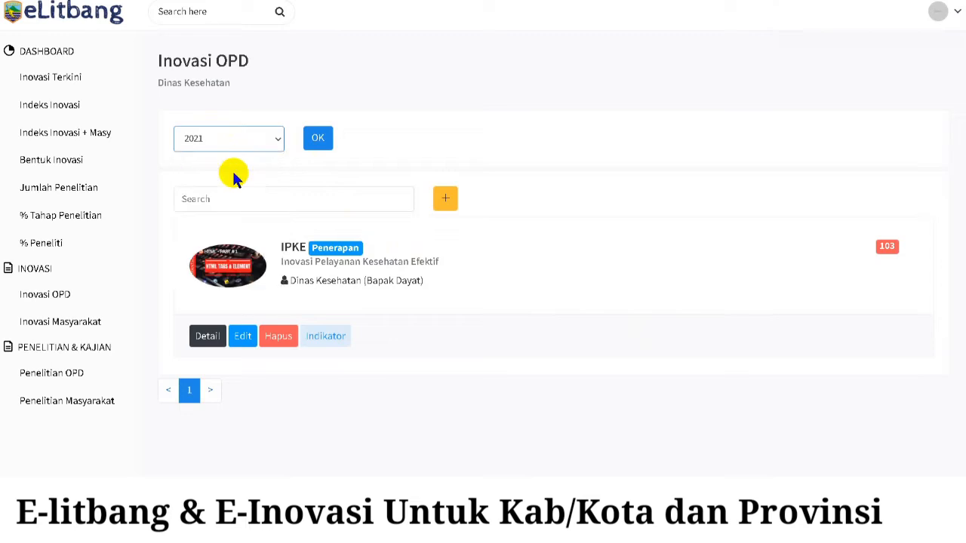
left_click(316, 139)
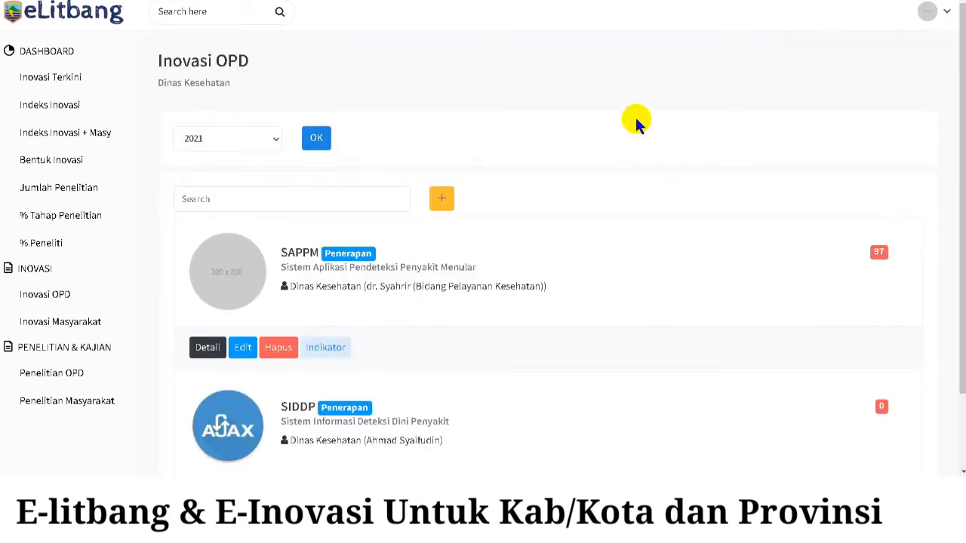
left_click_drag(884, 254, 873, 252)
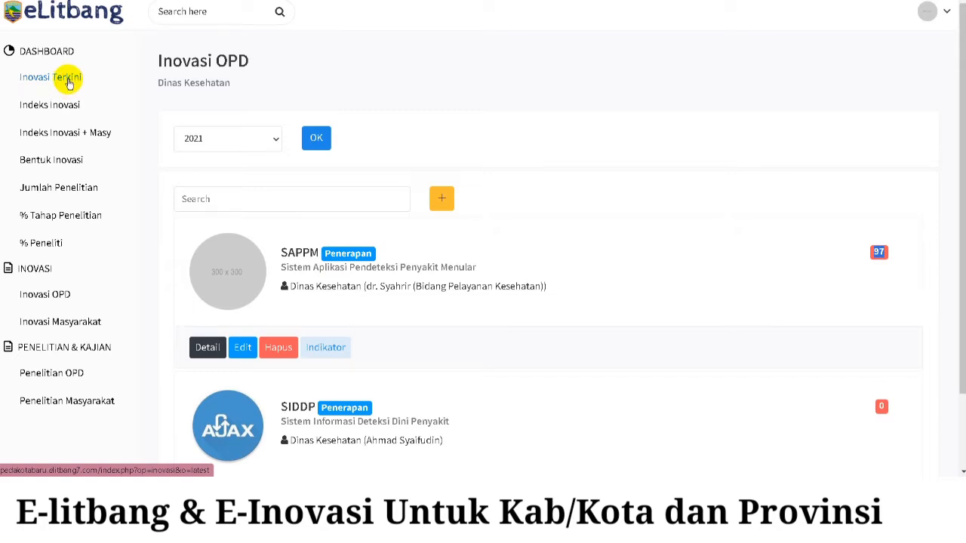
- Set Downloads > Innovation > Innovation.jpg as SAPPM's profile image and save it
left_click(231, 281)
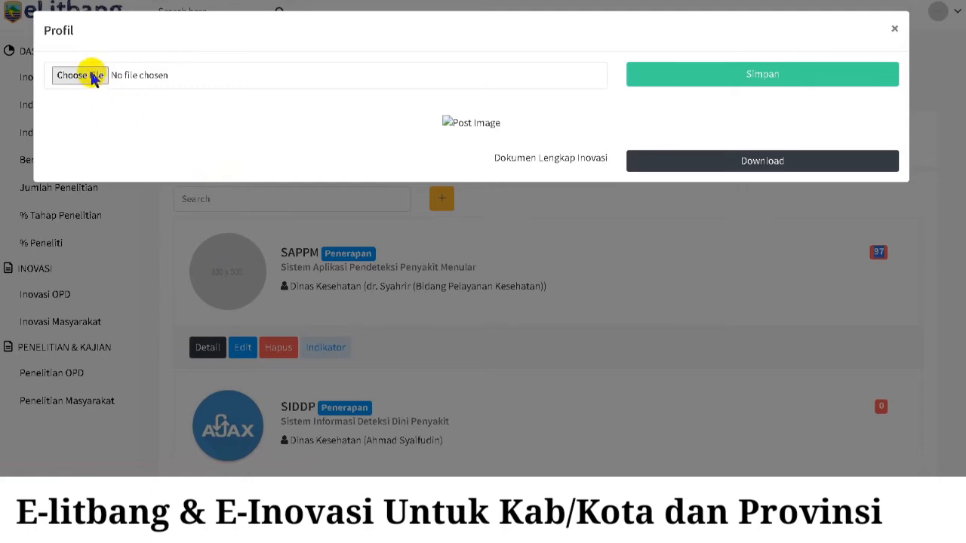
left_click(97, 78)
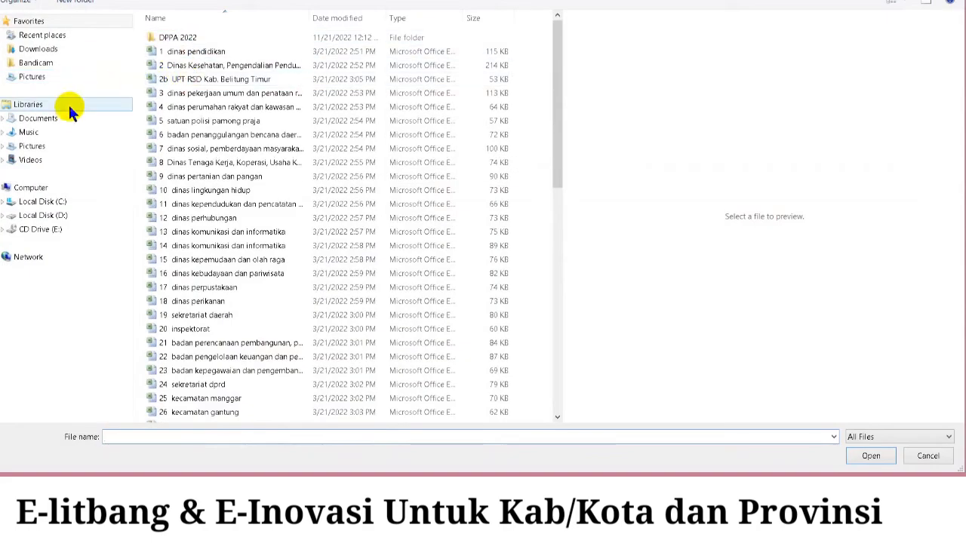
left_click(40, 49)
double_click(178, 53)
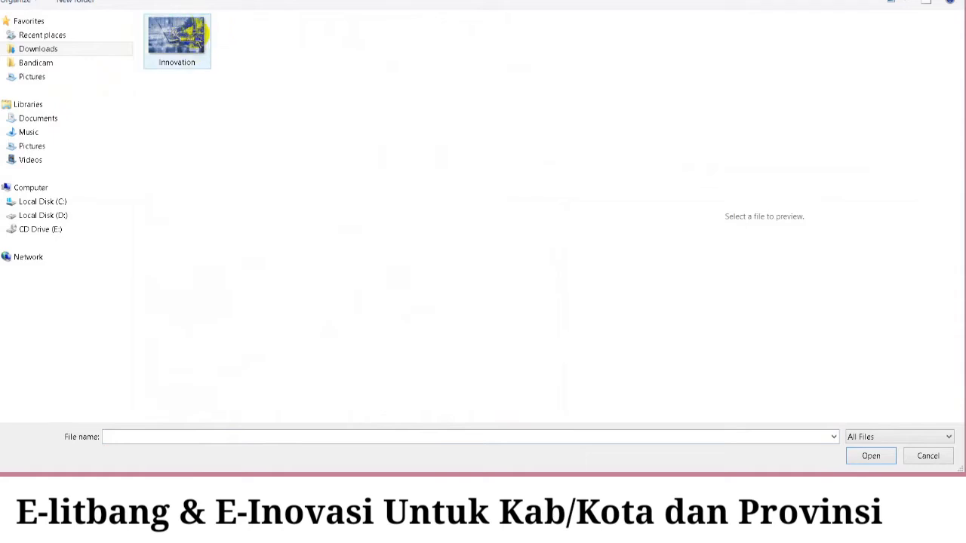
double_click(187, 44)
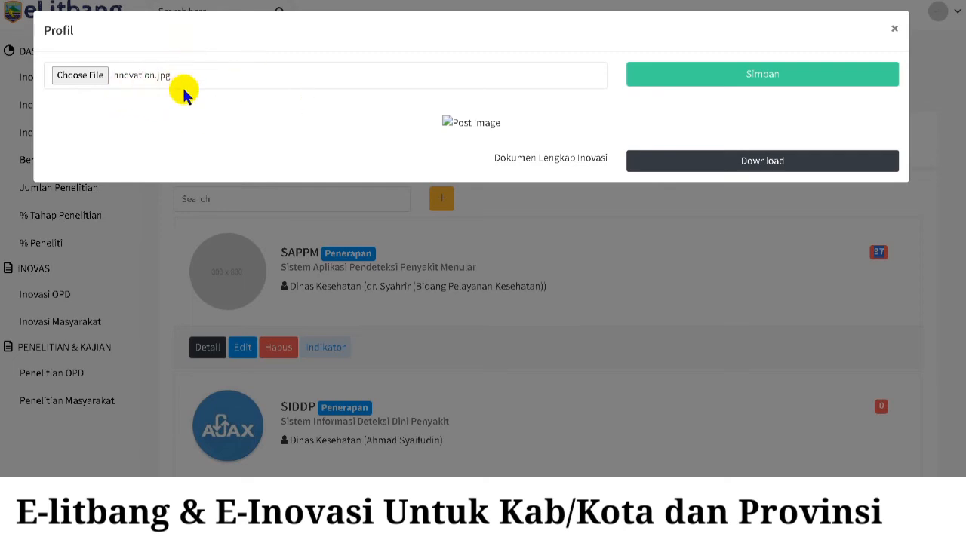
left_click(775, 78)
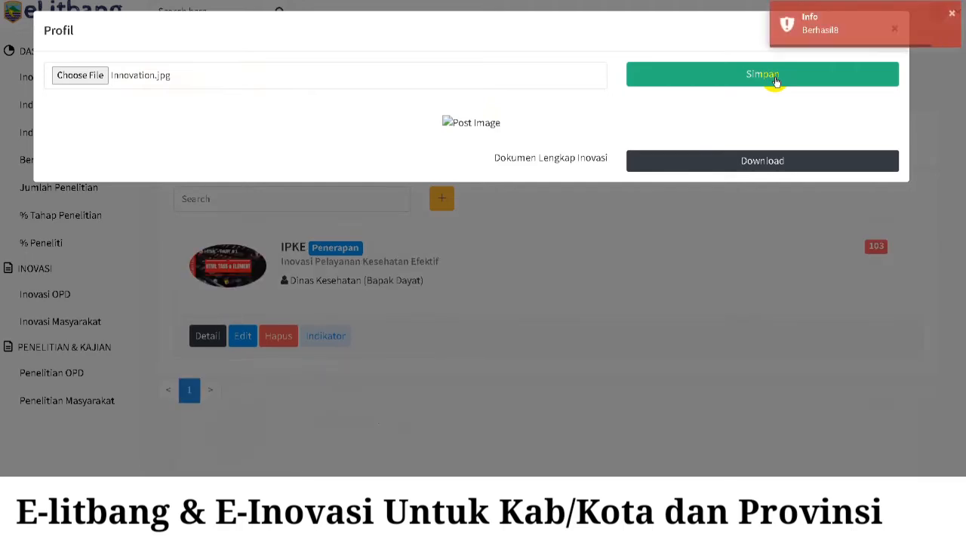
left_click(954, 19)
left_click(893, 28)
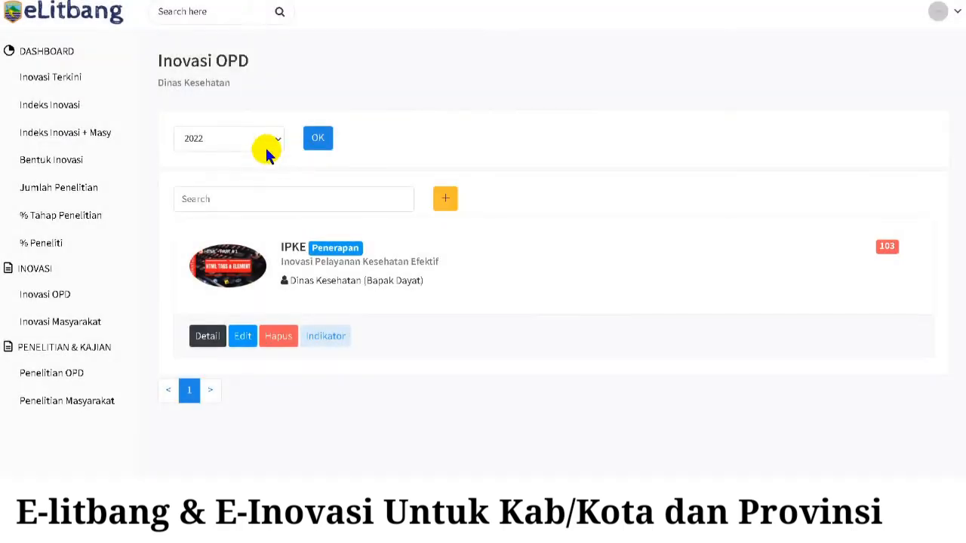
left_click(265, 151)
- Reload the 2021 list, then find the SAPPM card with its image on Inovasi Terkini
left_click(238, 172)
left_click(318, 137)
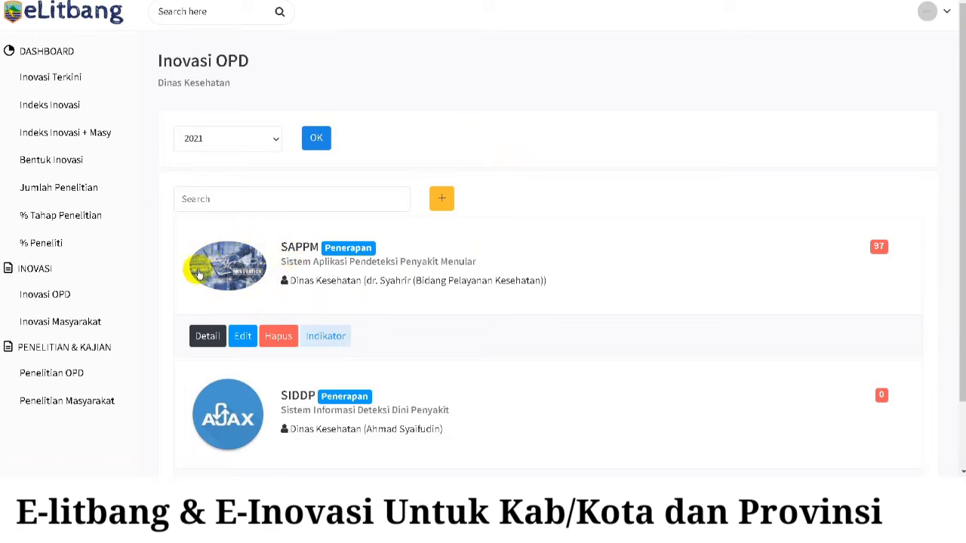
left_click(70, 81)
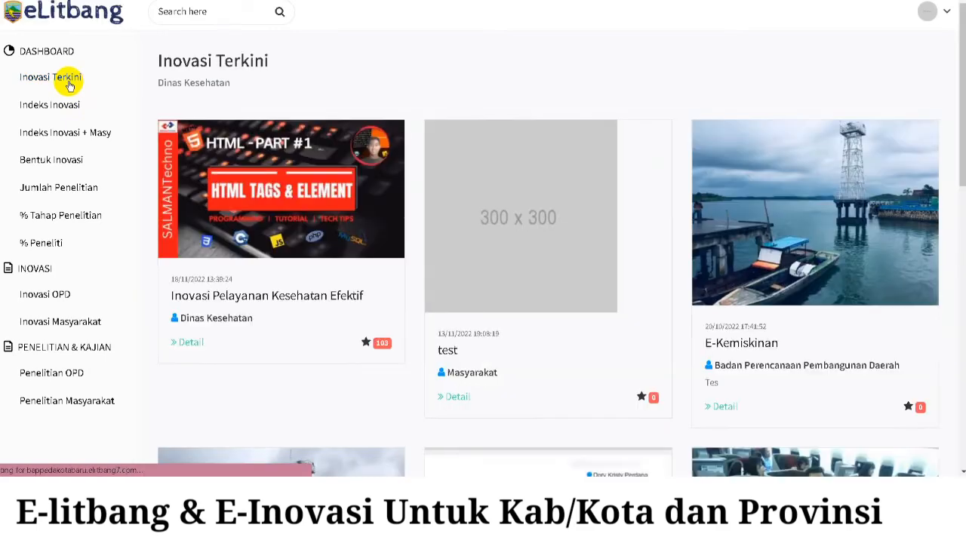
scroll(533, 179, "down", 3)
scroll(287, 108, "up", 3)
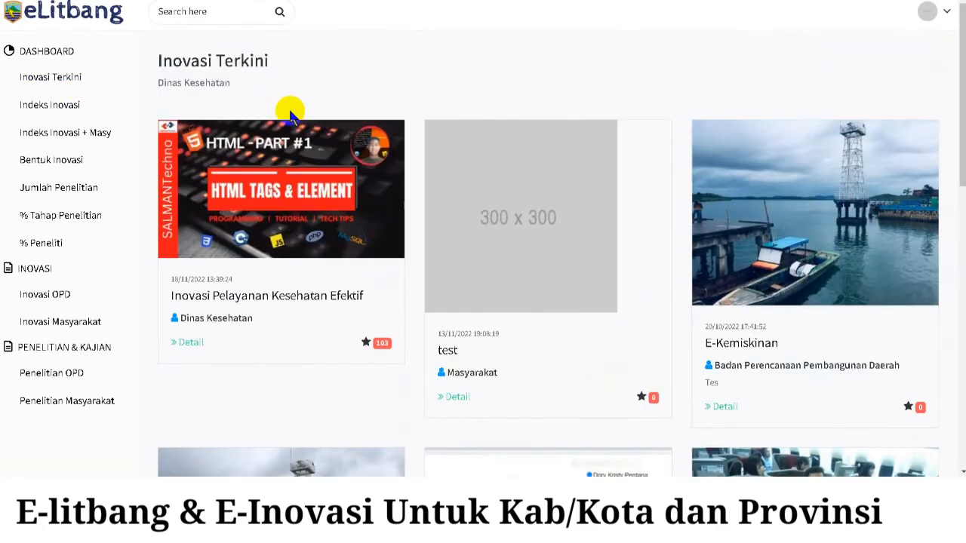
scroll(257, 106, "down", 5)
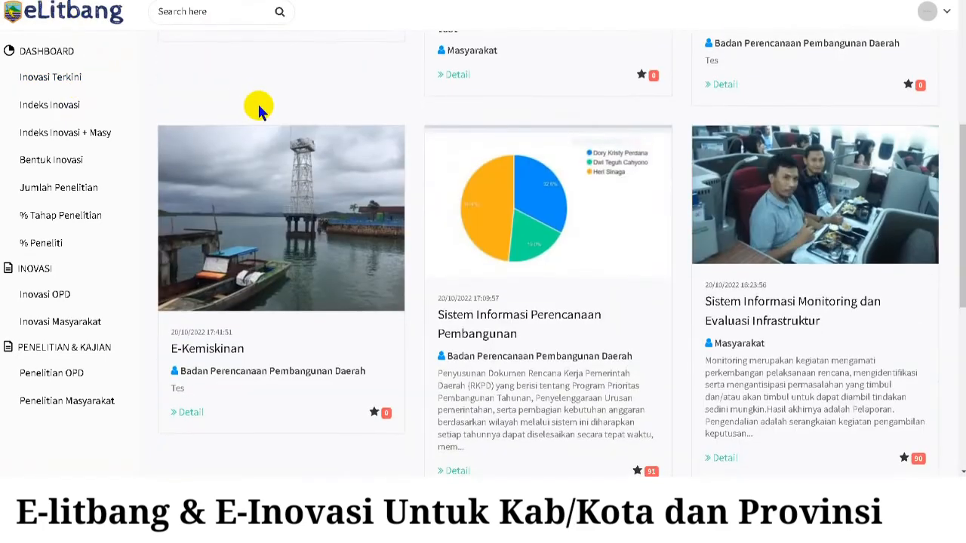
scroll(260, 106, "down", 3)
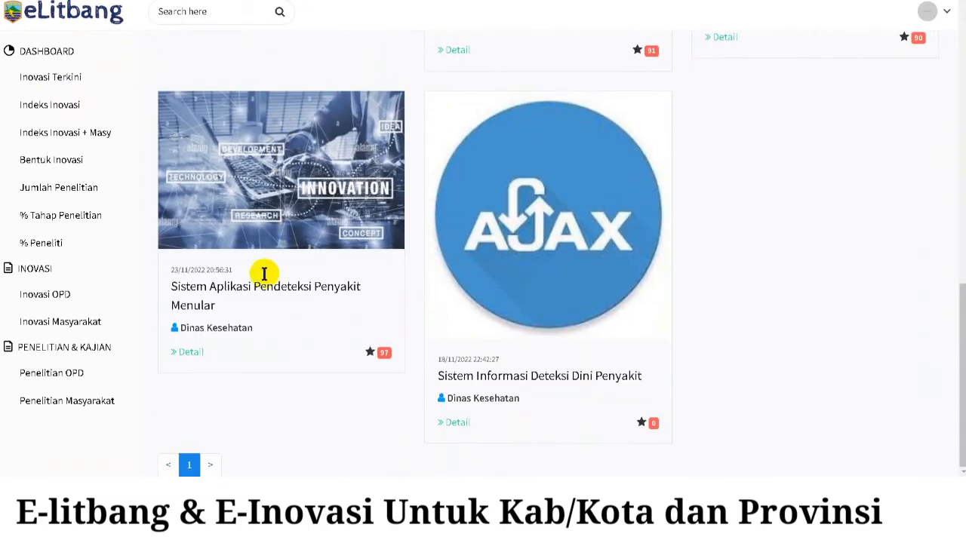
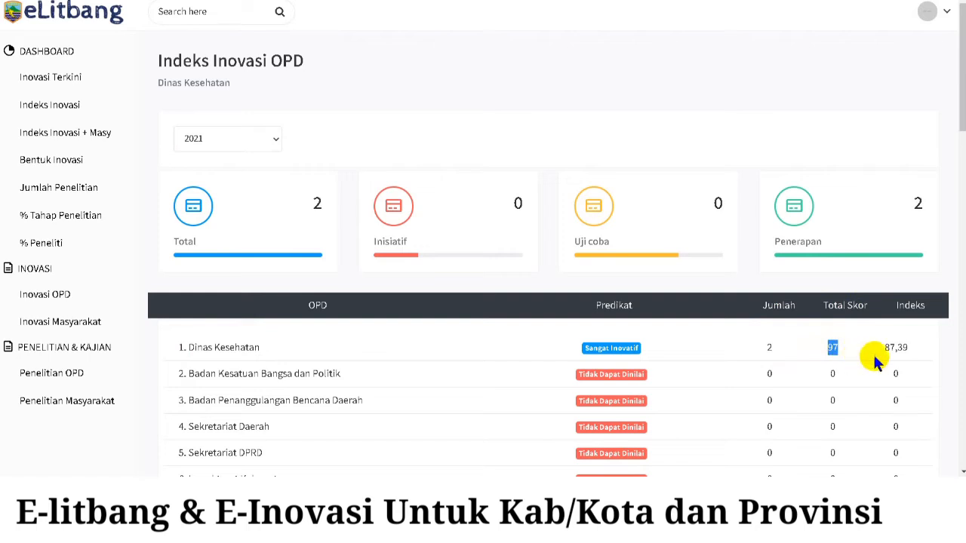
left_click_drag(915, 349, 879, 358)
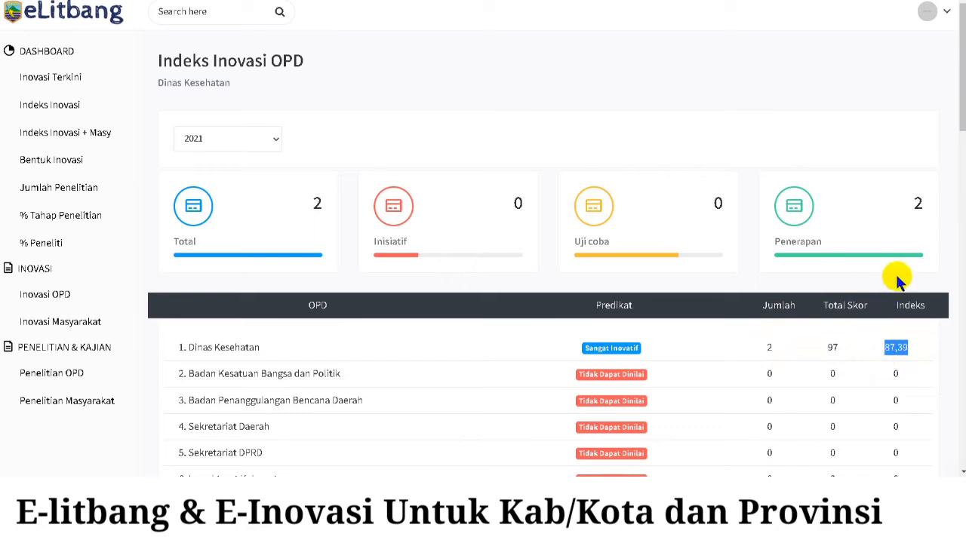
scroll(890, 343, "down", 2)
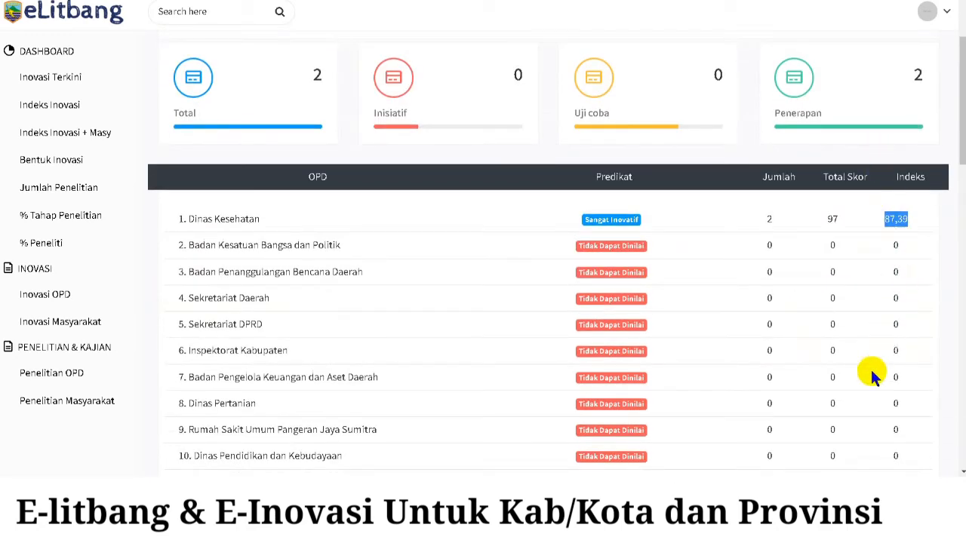
scroll(885, 388, "up", 2)
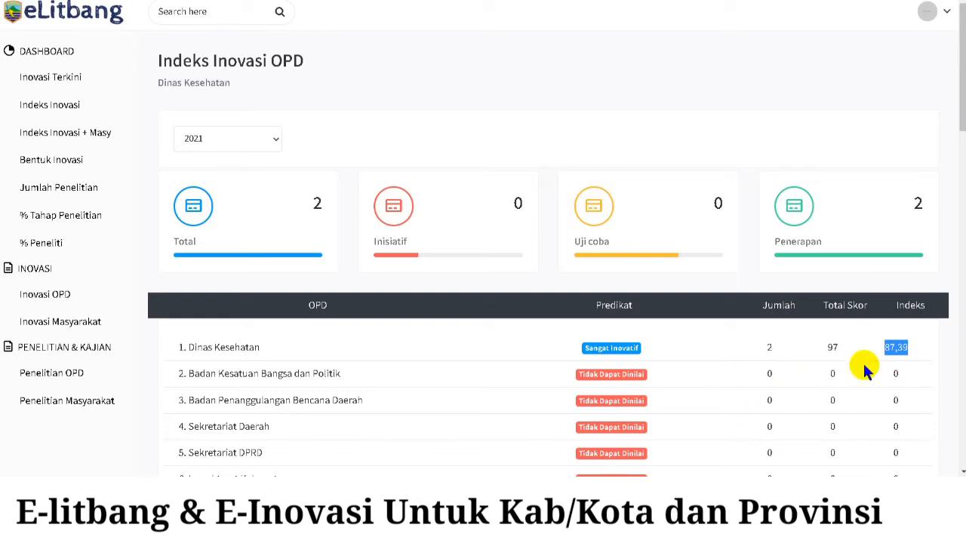
left_click(781, 348)
left_click_drag(782, 348, 761, 349)
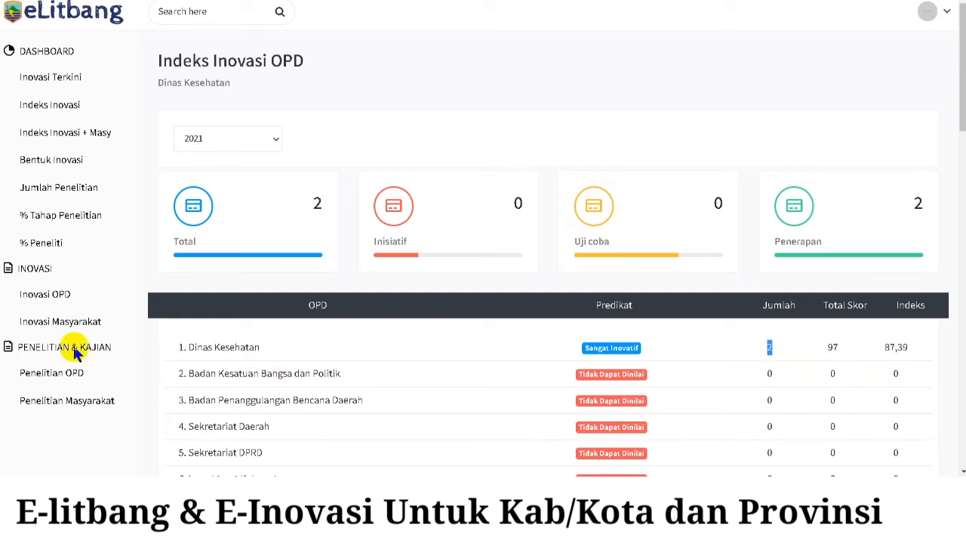
- Filter the Inovasi OPD list to 2021, then return to the Indeks Inovasi page showing 2022
left_click(55, 302)
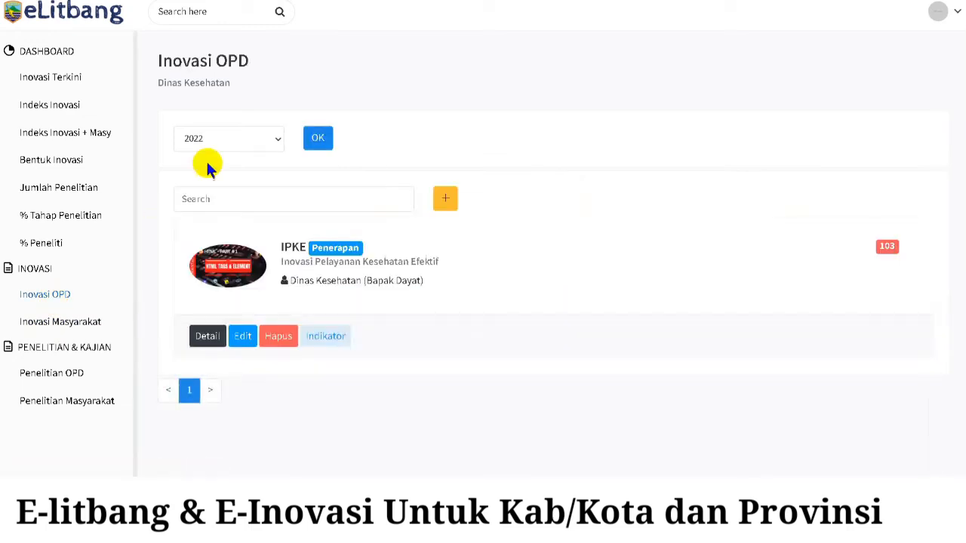
left_click(245, 135)
left_click(226, 171)
left_click(317, 139)
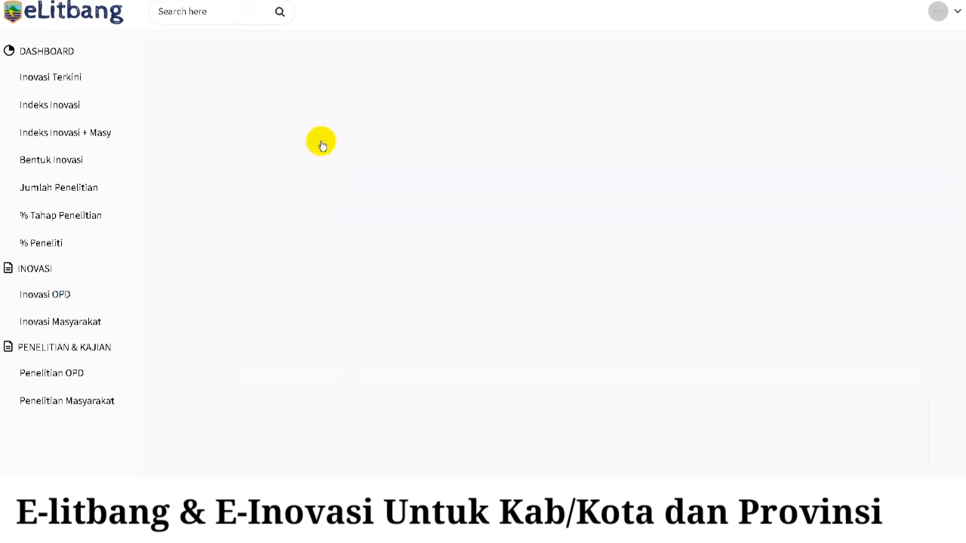
scroll(644, 205, "down", 2)
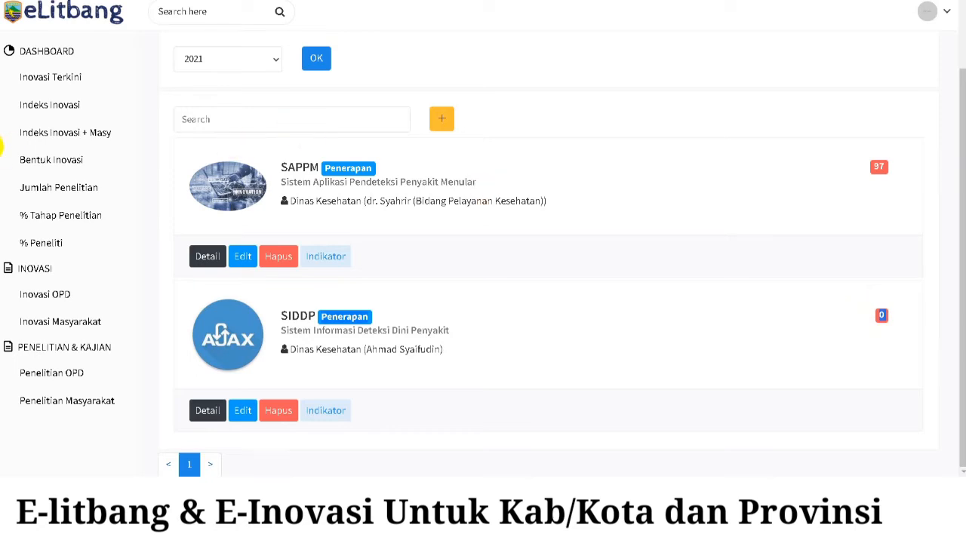
left_click(50, 108)
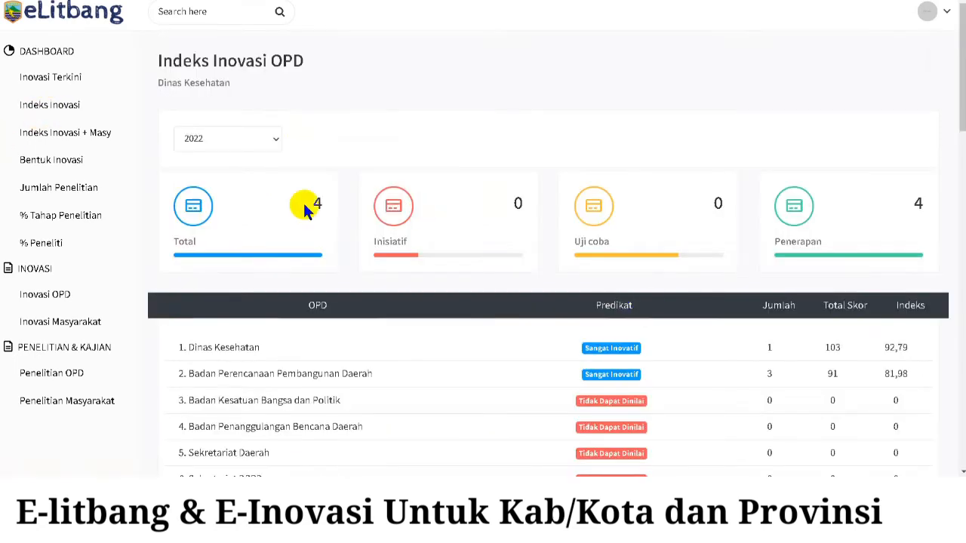
- Switch the Indeks Inovasi year to 2021 and highlight Dinas Kesehatan's 87,39 row
left_click(248, 142)
left_click(232, 174)
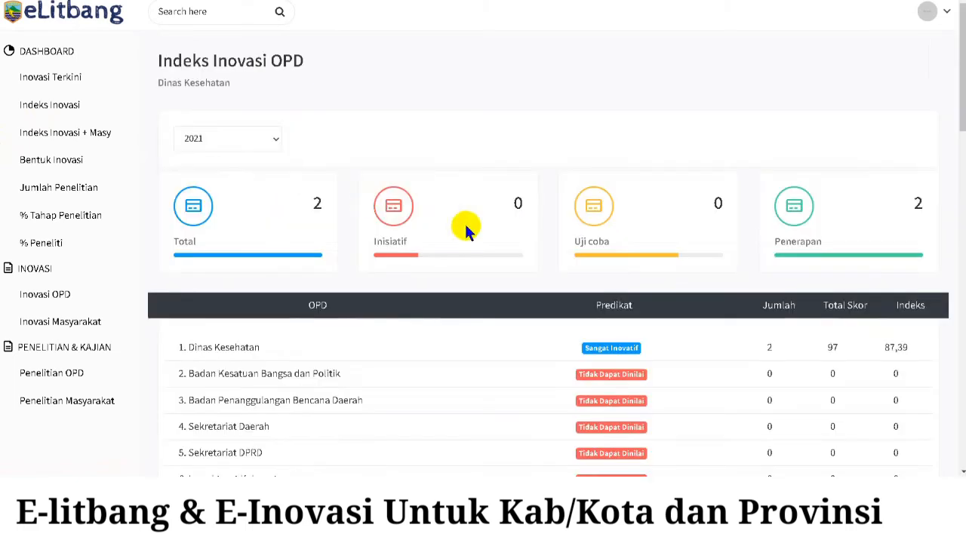
left_click_drag(190, 347, 920, 341)
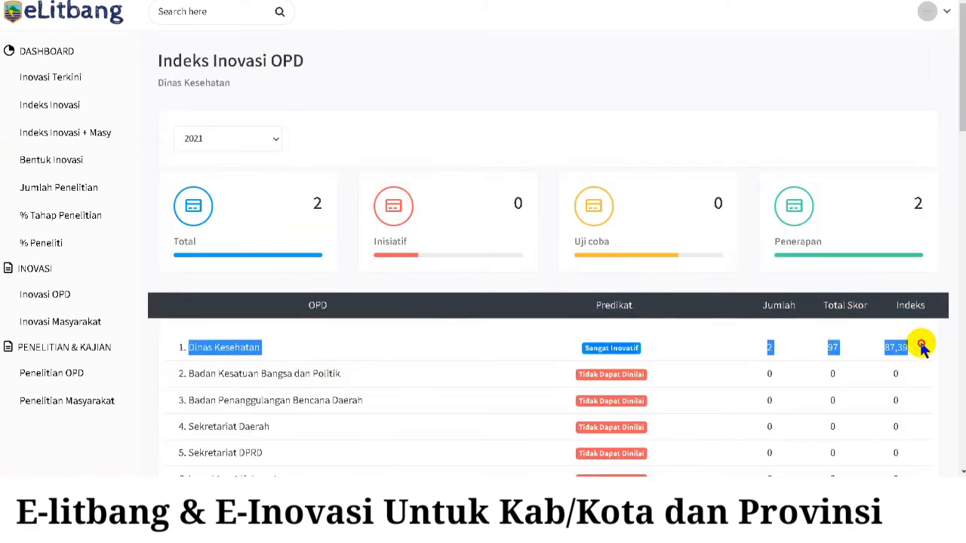
left_click(268, 142)
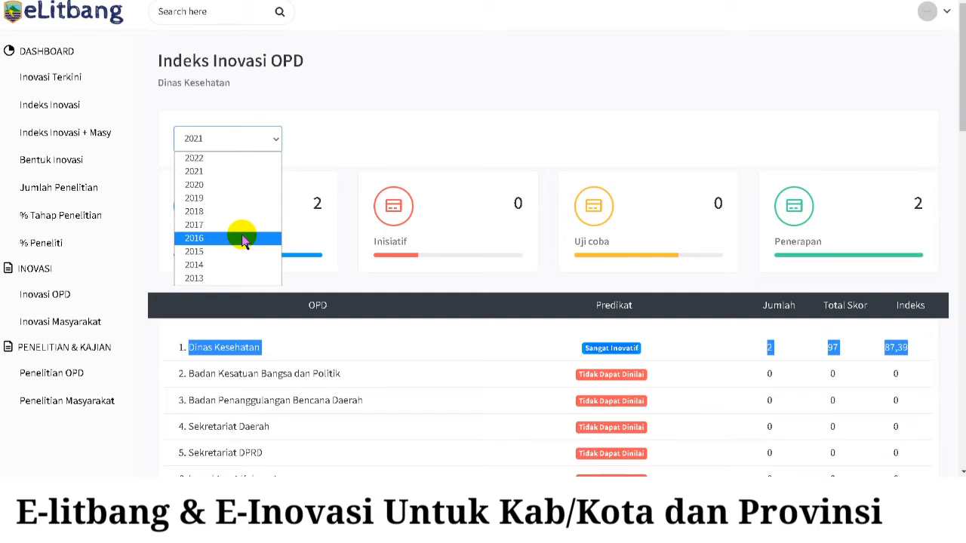
left_click(444, 87)
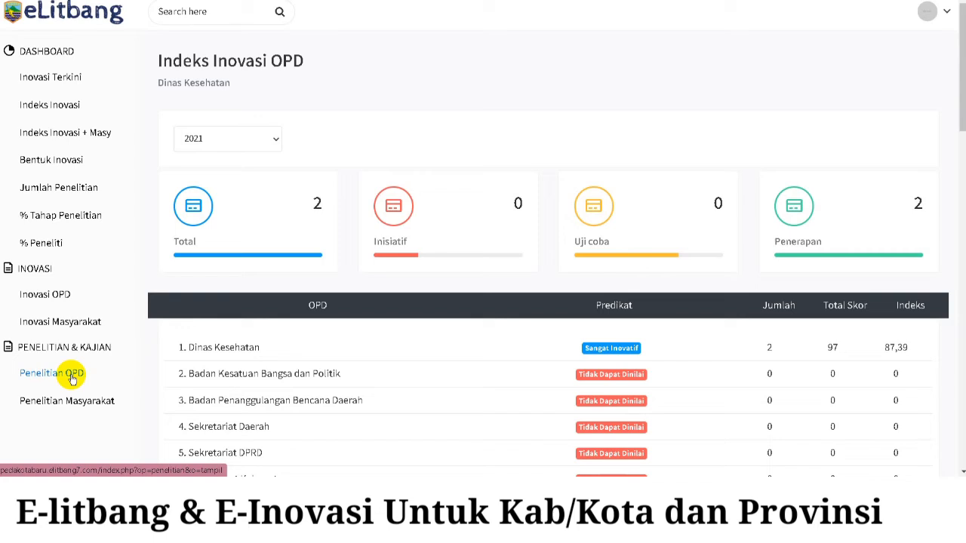
- Open the Penelitian OPD research list, keeping the year at 2022
left_click(72, 375)
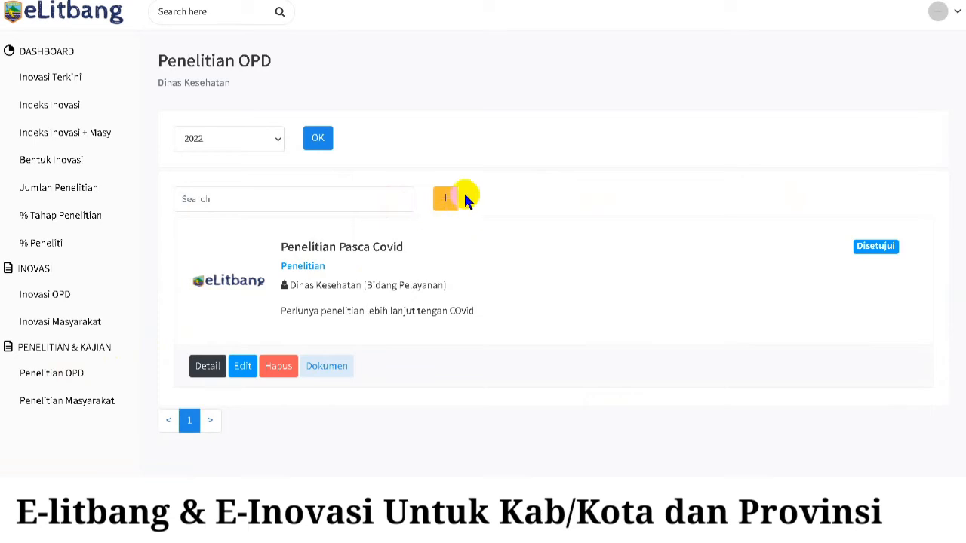
left_click(274, 141)
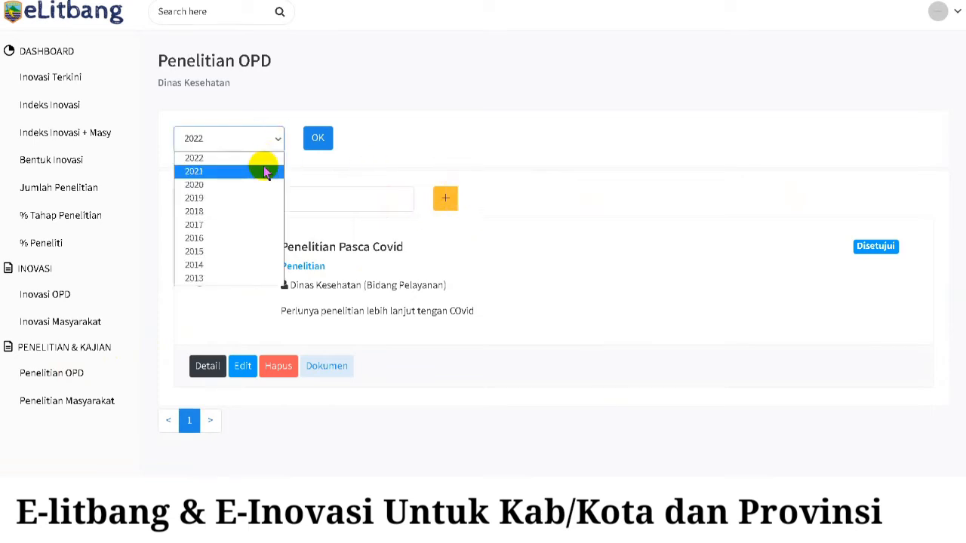
left_click(279, 143)
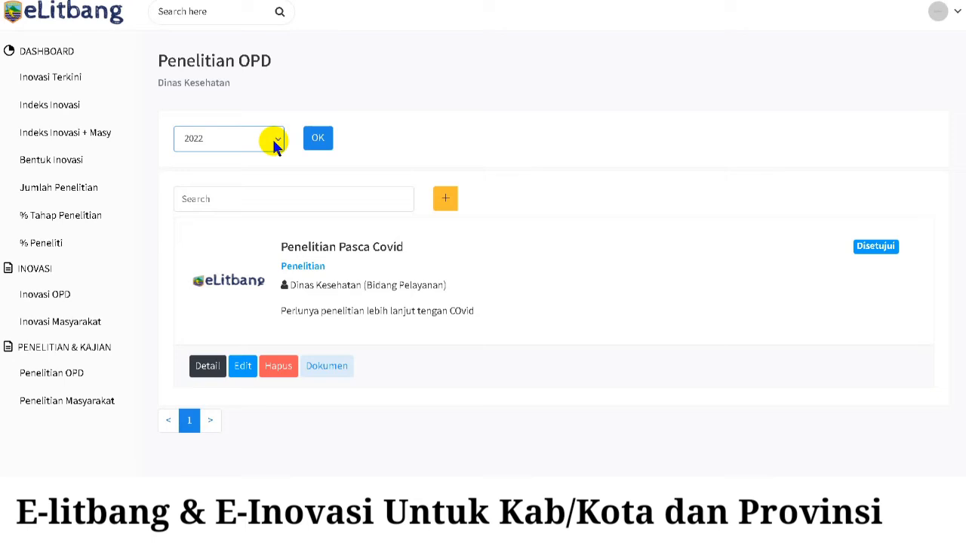
left_click(451, 201)
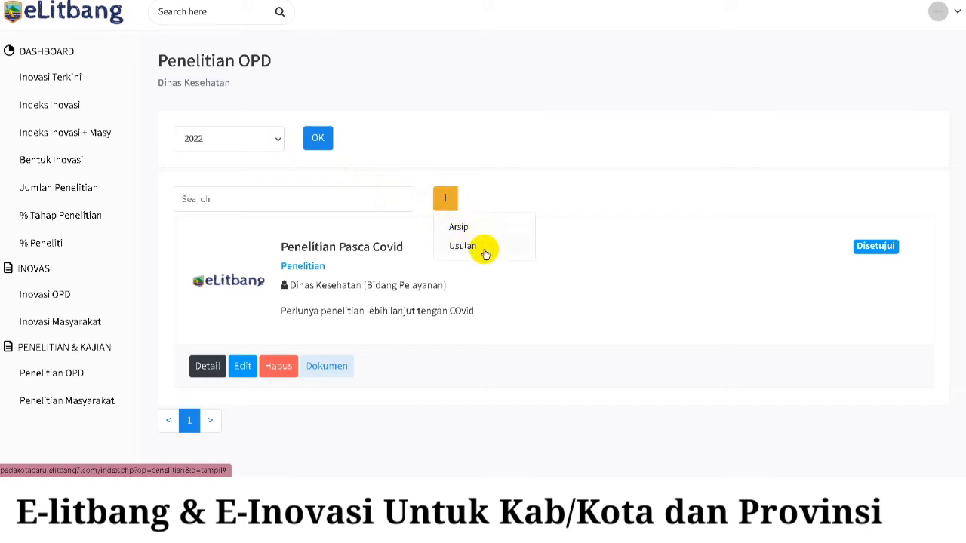
- Zoom the browser page in twice and start a new Usulan research proposal
left_click(957, 0)
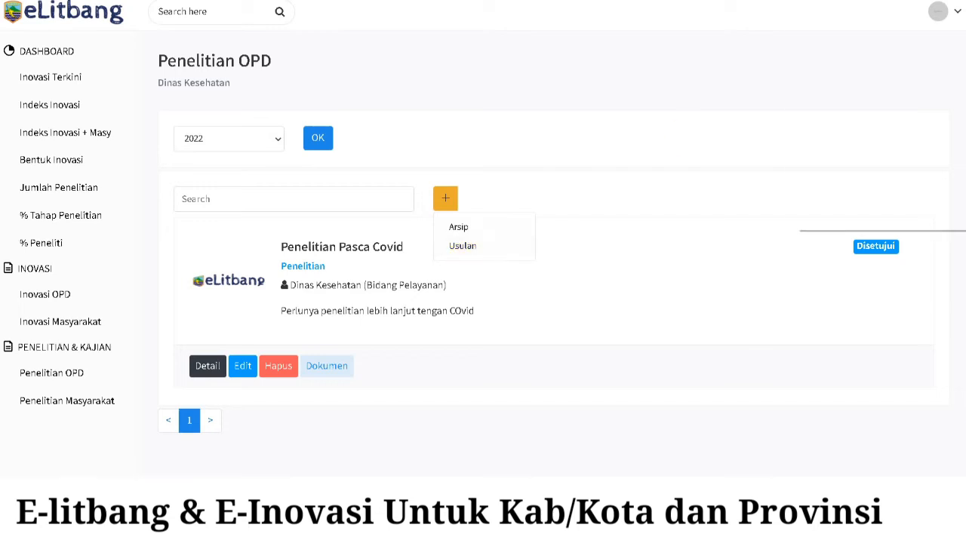
left_click(917, 83)
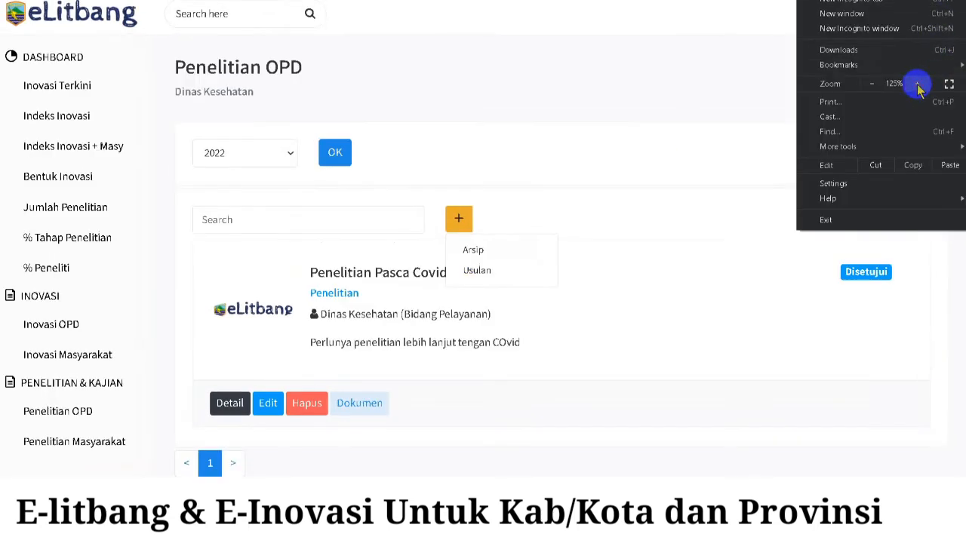
left_click(917, 83)
left_click(709, 123)
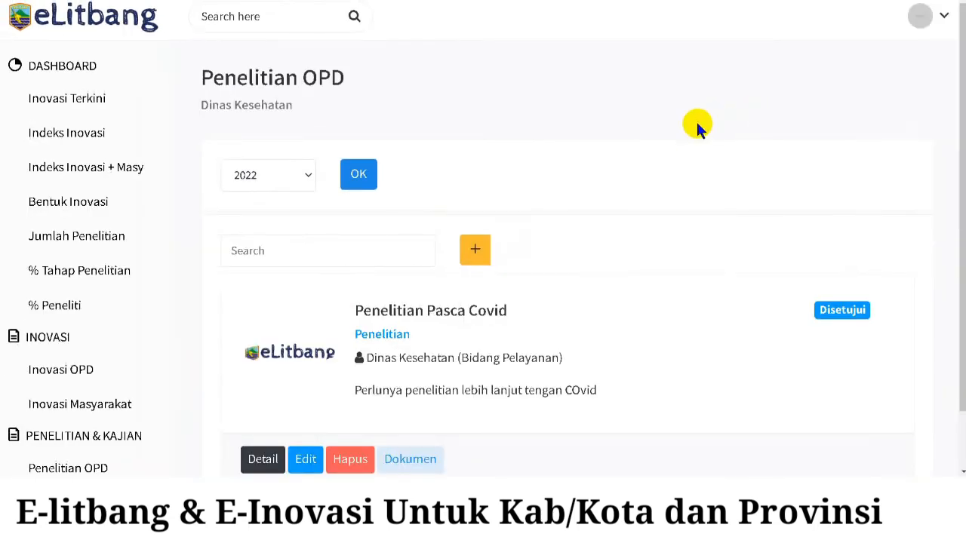
left_click(475, 249)
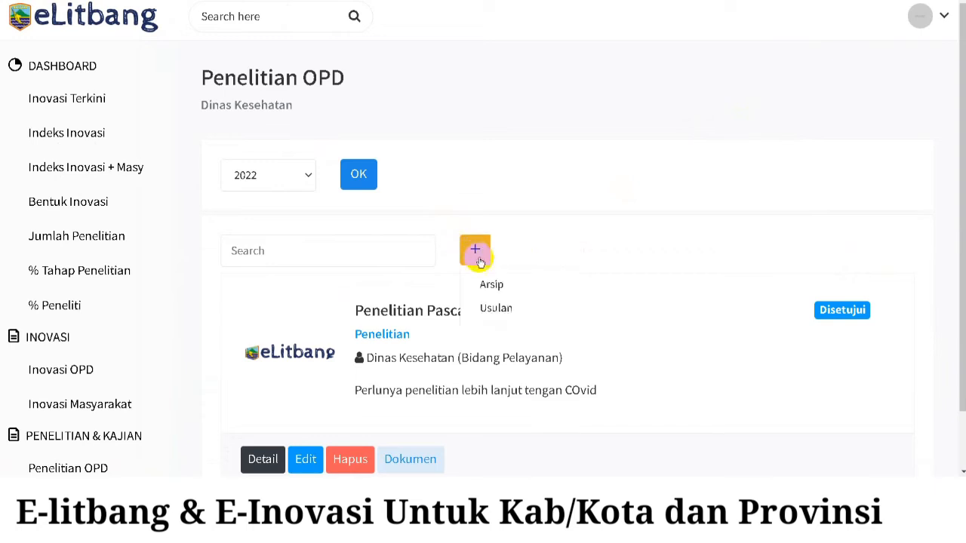
left_click(503, 309)
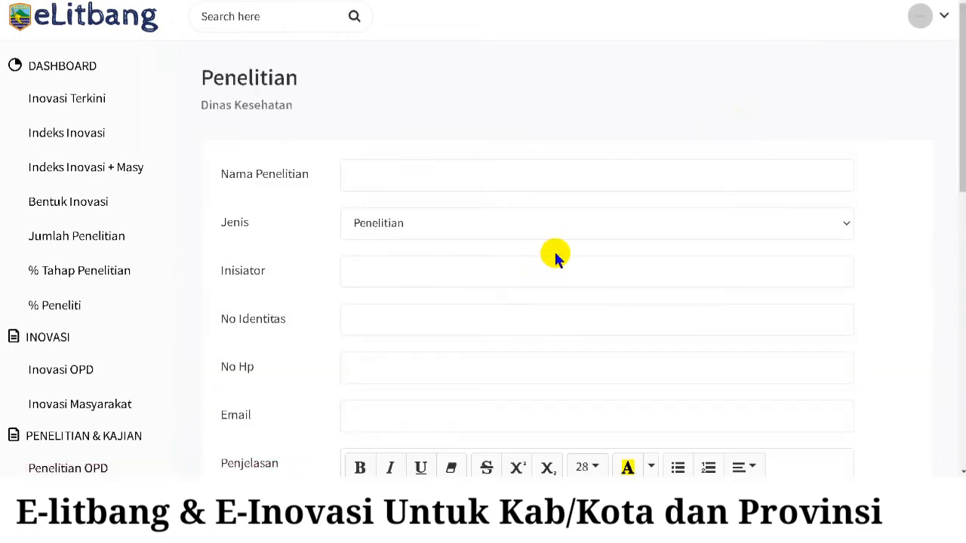
- Title the research 'Penelitian Pasca Covid', keeping Jenis as Penelitian
left_click(508, 175)
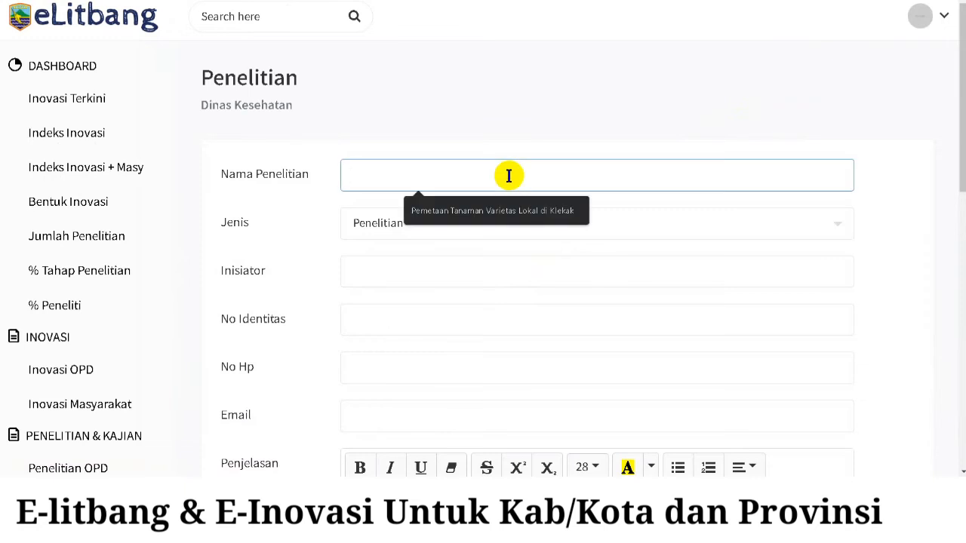
type("Penelitian")
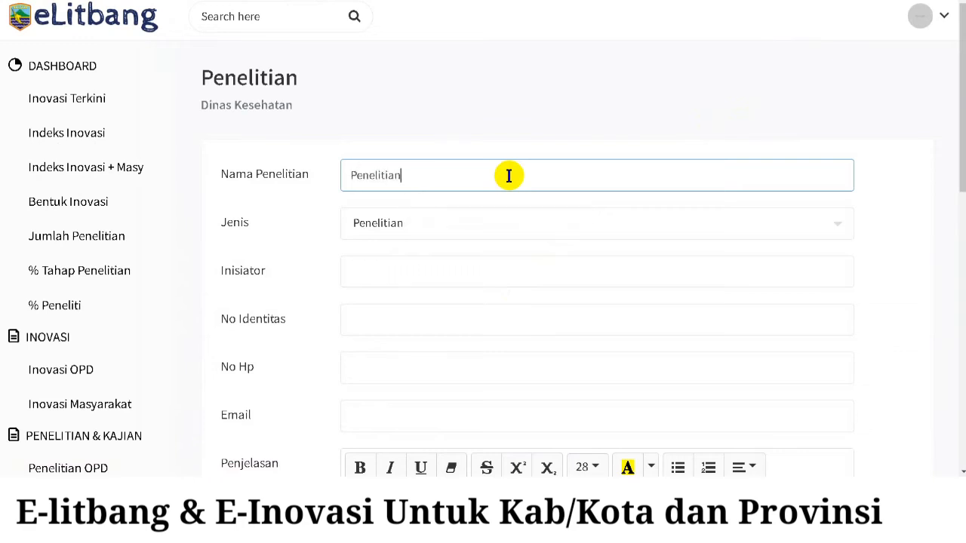
type(" Pasca Covid")
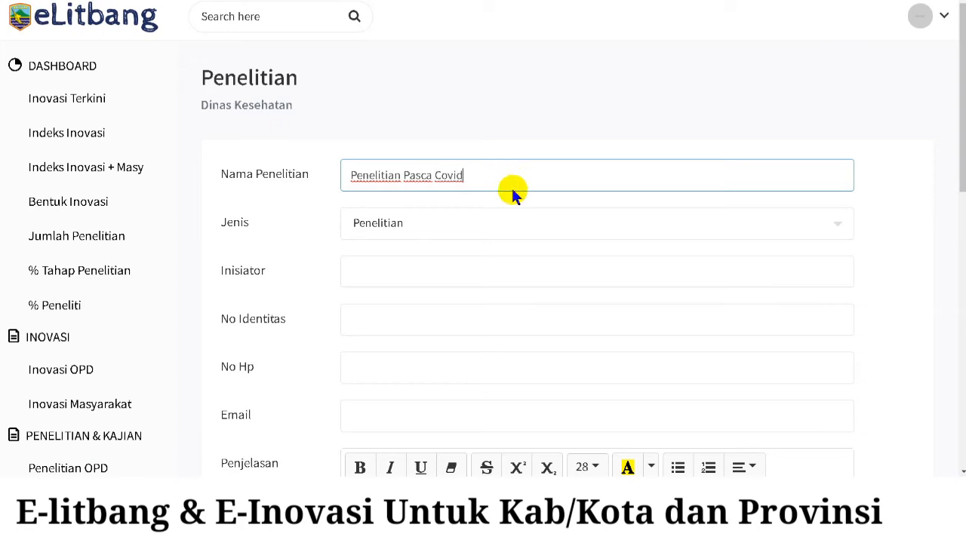
left_click(511, 227)
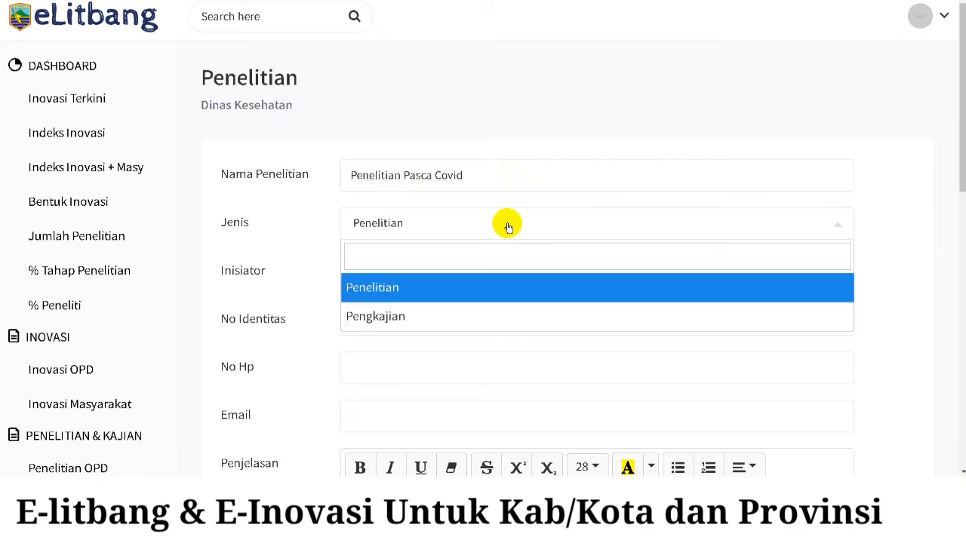
left_click(479, 287)
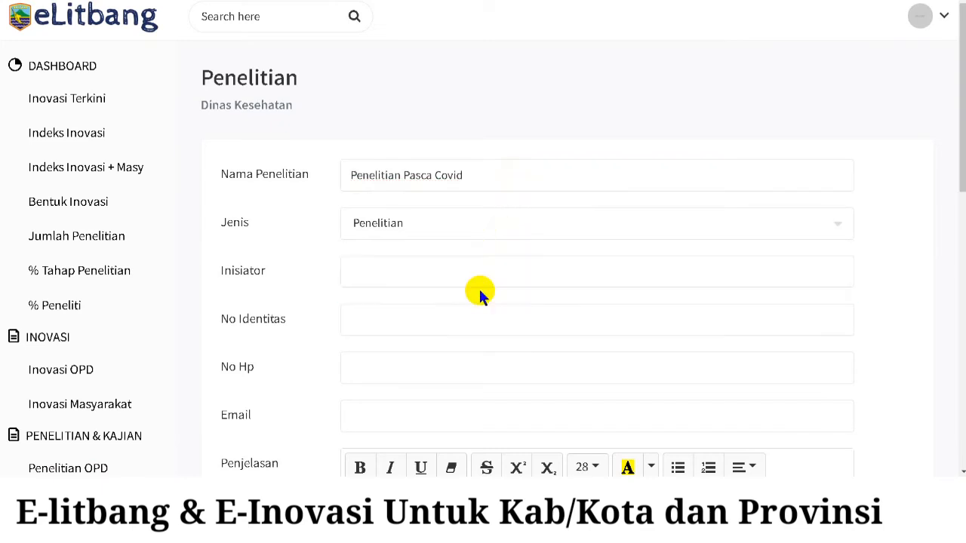
- Fill in the initiator's name, identity number, phone number and e-mail address
left_click(489, 273)
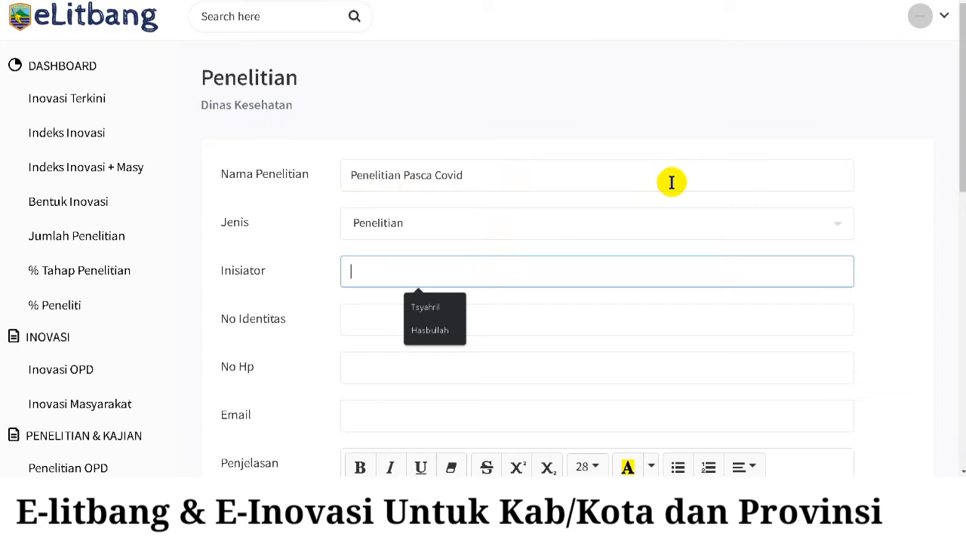
type("Syaifud")
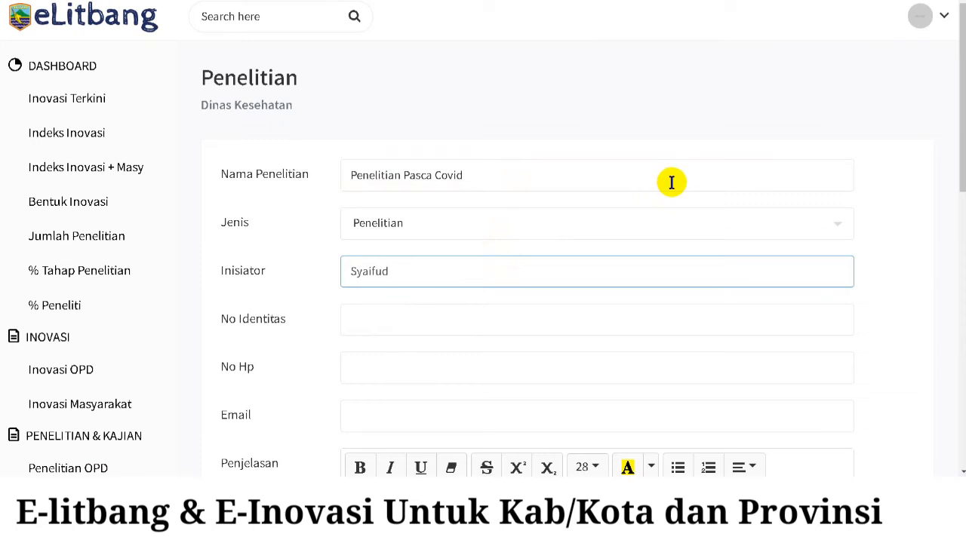
type("in (Dinkes)")
key("BackSpace")
key("BackSpace")
key("BackSpace")
key("BackSpace")
key("BackSpace")
key("BackSpace")
key("BackSpace")
key("BackSpace")
key("BackSpace")
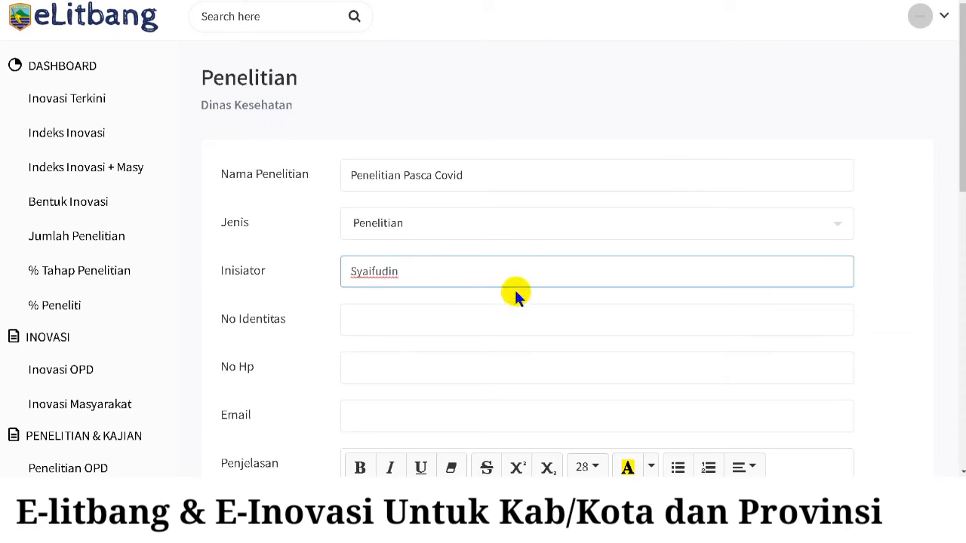
left_click(515, 320)
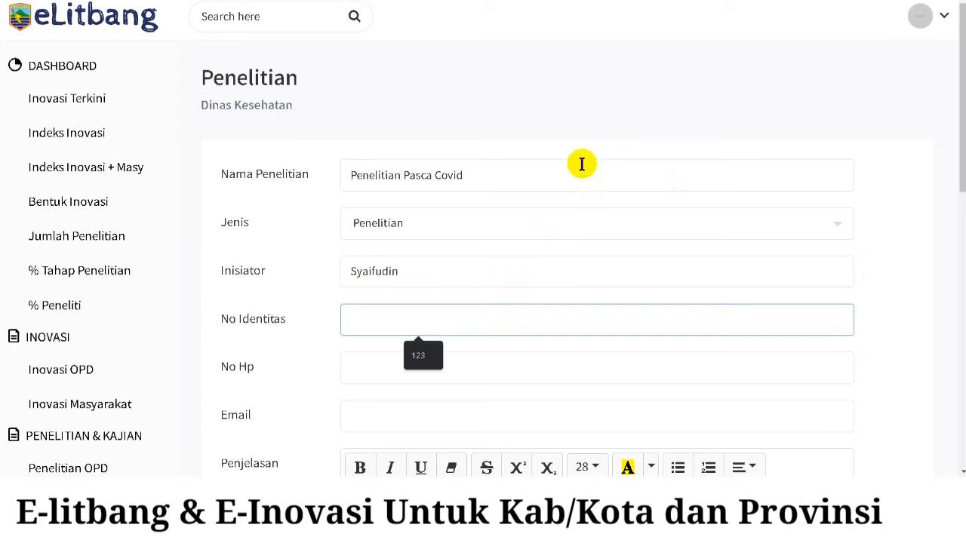
type("1234")
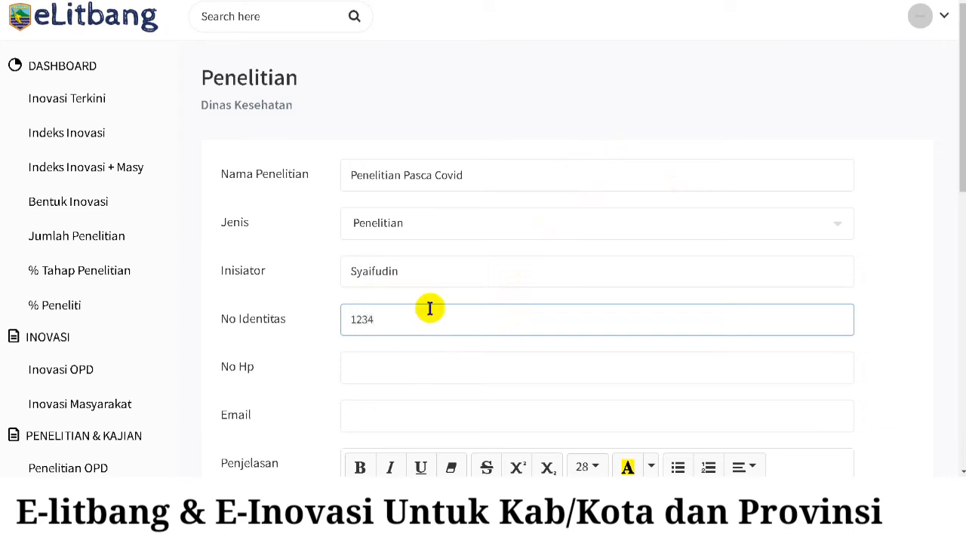
left_click(414, 358)
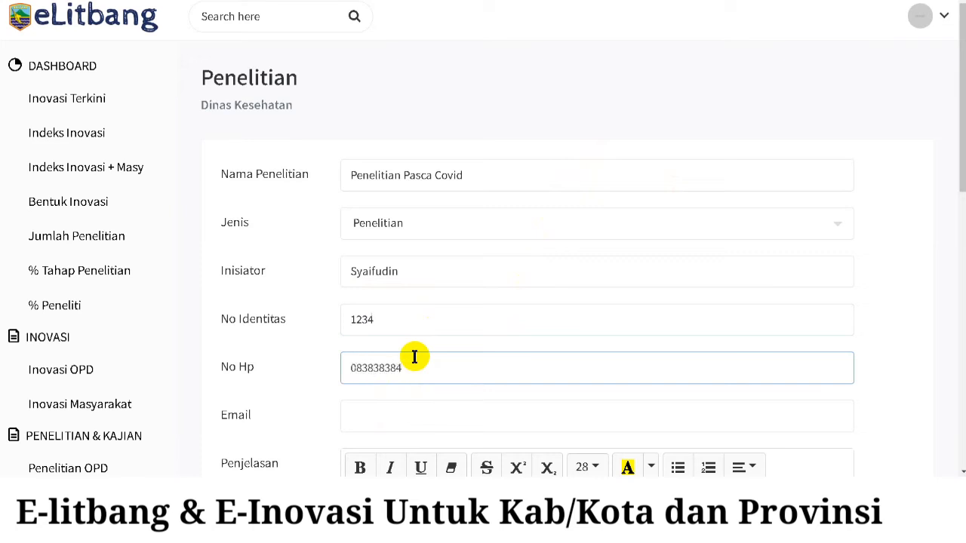
left_click(379, 415)
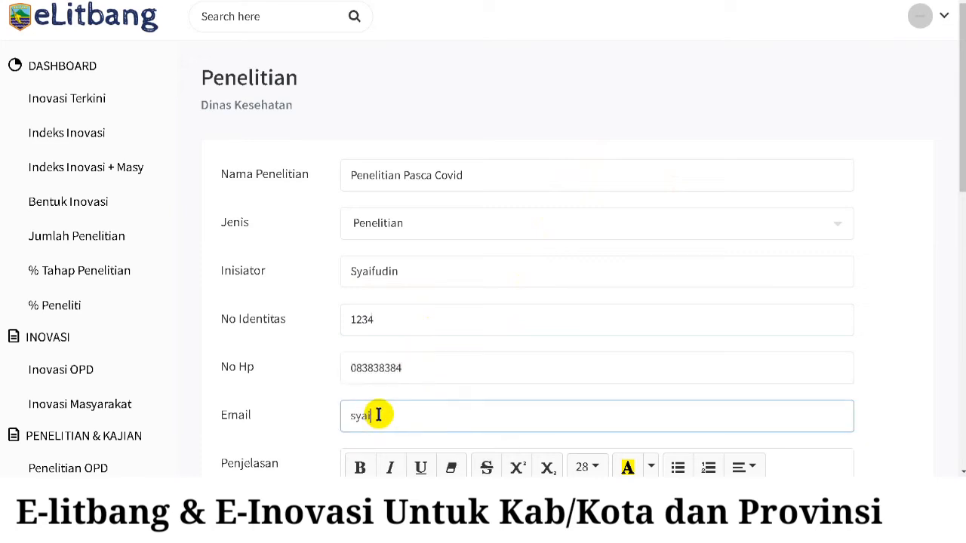
- Write the Penjelasan Singkat explaining the research studies Covid developments in 2024
scroll(659, 362, "down", 1)
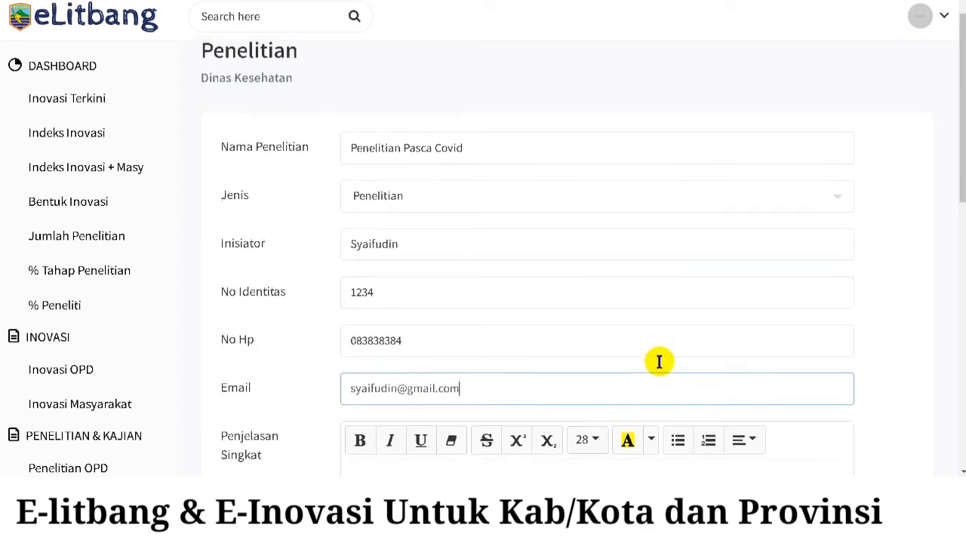
scroll(659, 362, "down", 3)
left_click(543, 386)
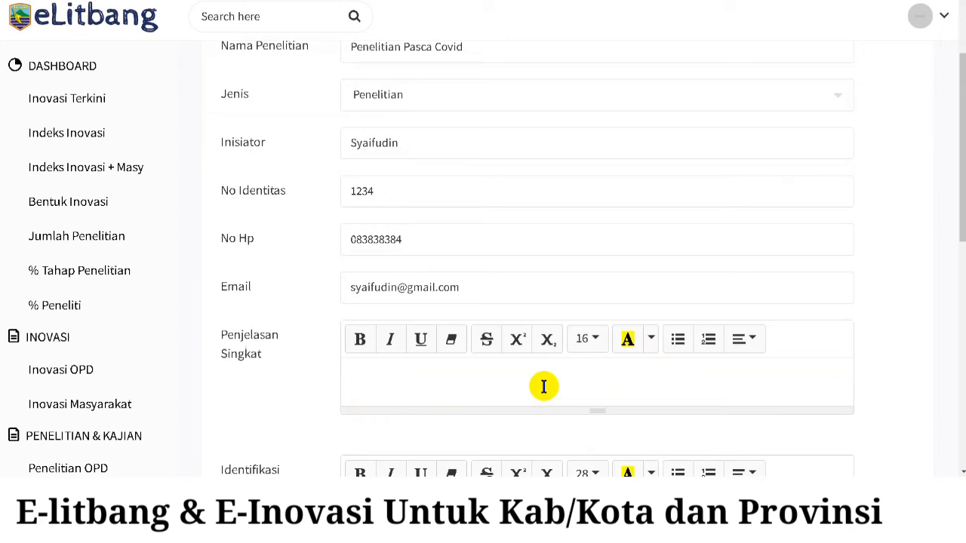
type("Aplikasi")
key("BackSpace")
key("BackSpace")
key("BackSpace")
key("BackSpace")
key("BackSpace")
key("BackSpace")
key("BackSpace")
key("BackSpace")
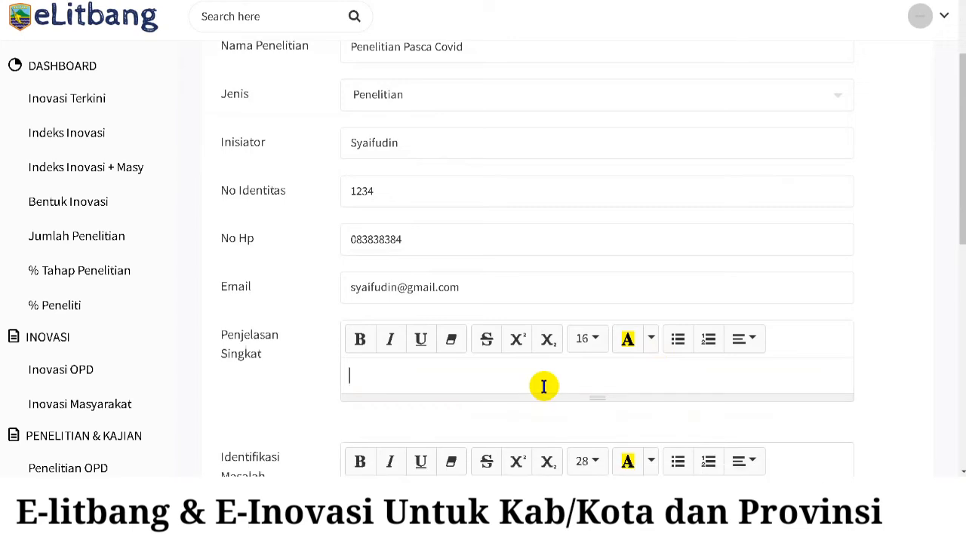
type("Peni")
type("litian ini")
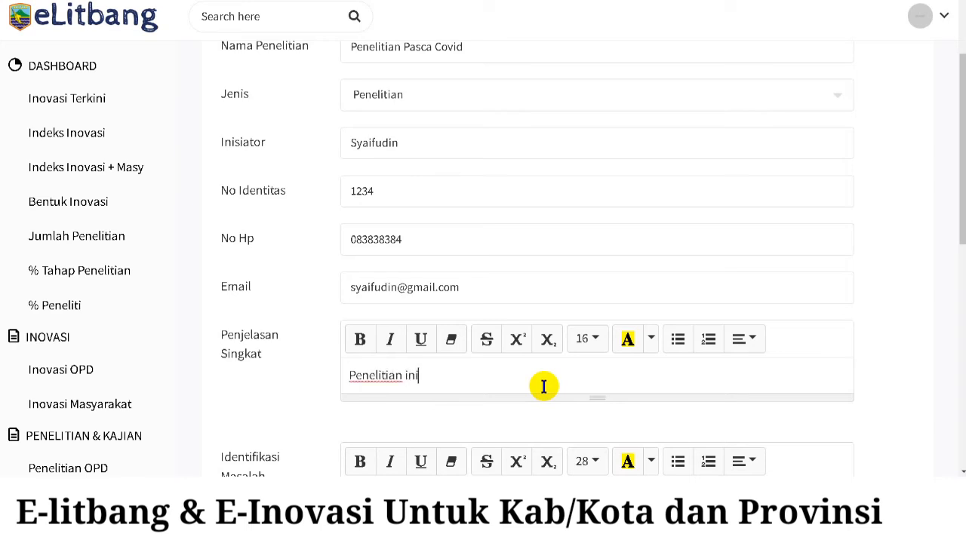
type(" dimaksudkan untuk men")
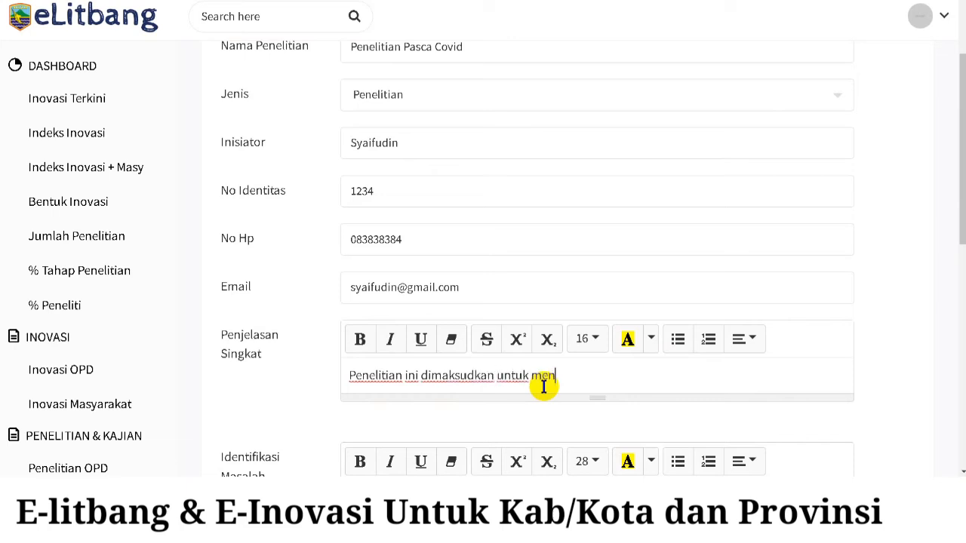
type("getahui pe")
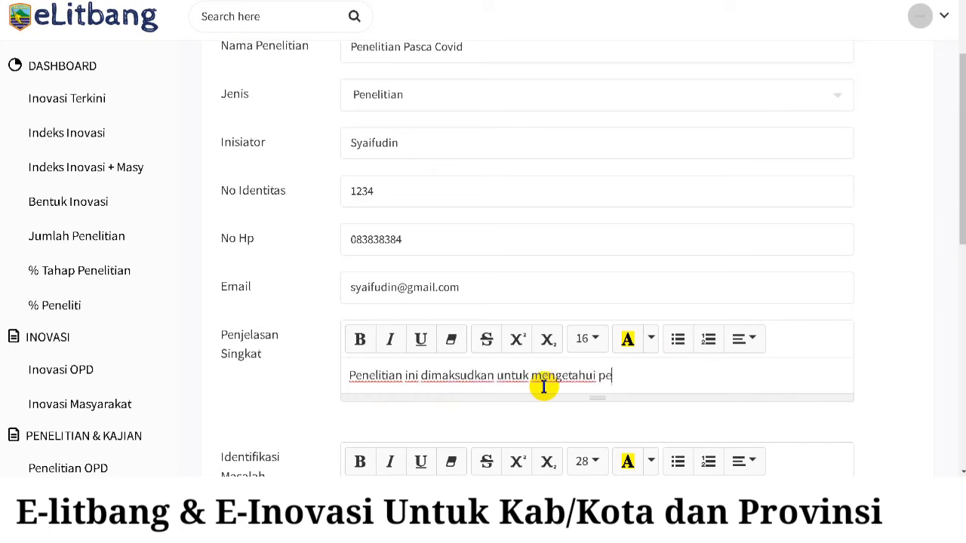
type("rkembangan ")
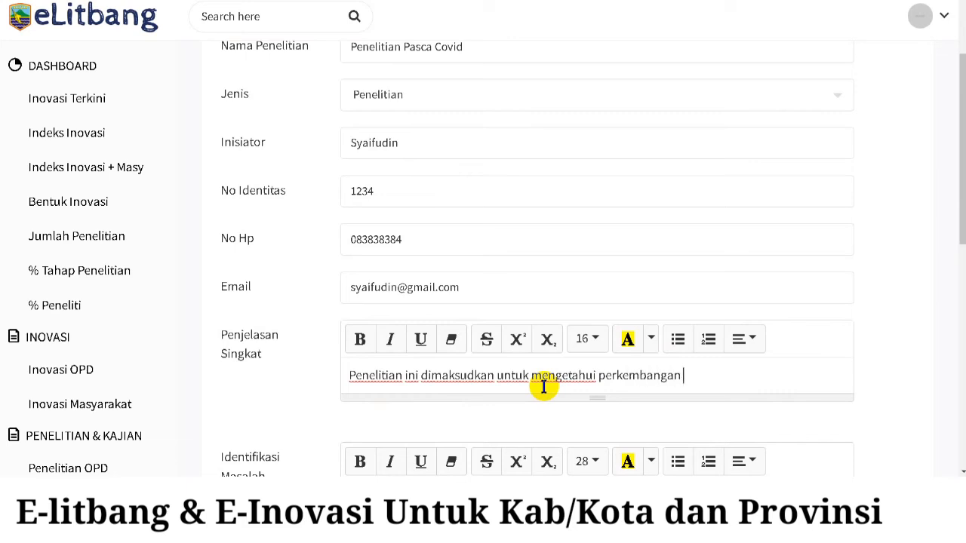
type("Covid yan")
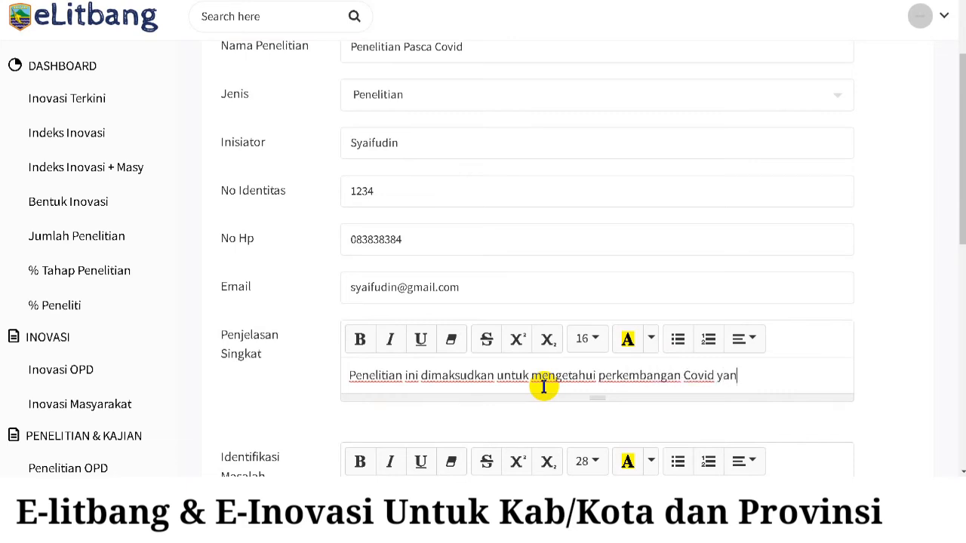
type("g akan terj")
key("BackSpace")
key("BackSpace")
key("BackSpace")
key("BackSpace")
key("BackSpace")
type("terjadi di ")
type("2023")
key("BackSpace")
type("4")
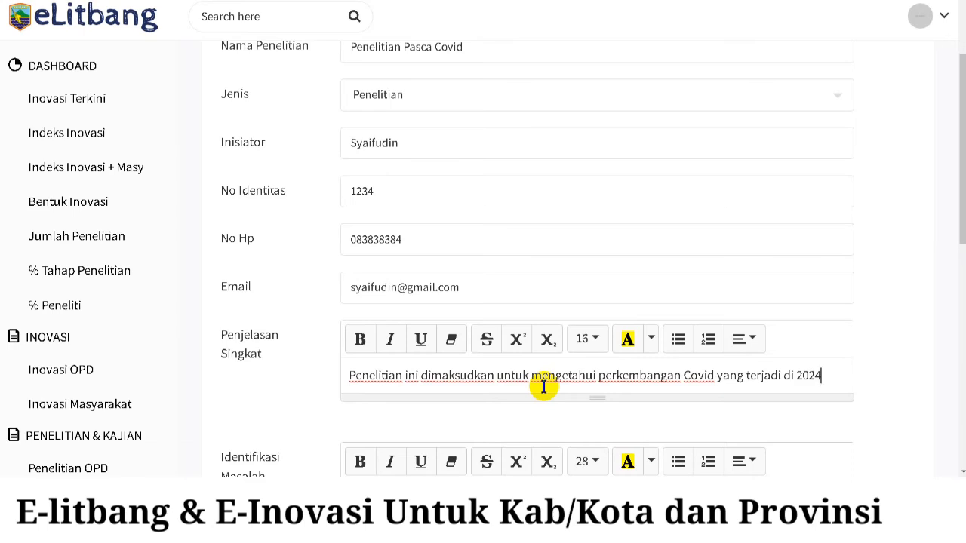
scroll(502, 355, "down", 3)
- Enter problem identification 'Masih ada kecenderungan ....' and objective 'Tedeksi dini'
left_click(503, 312)
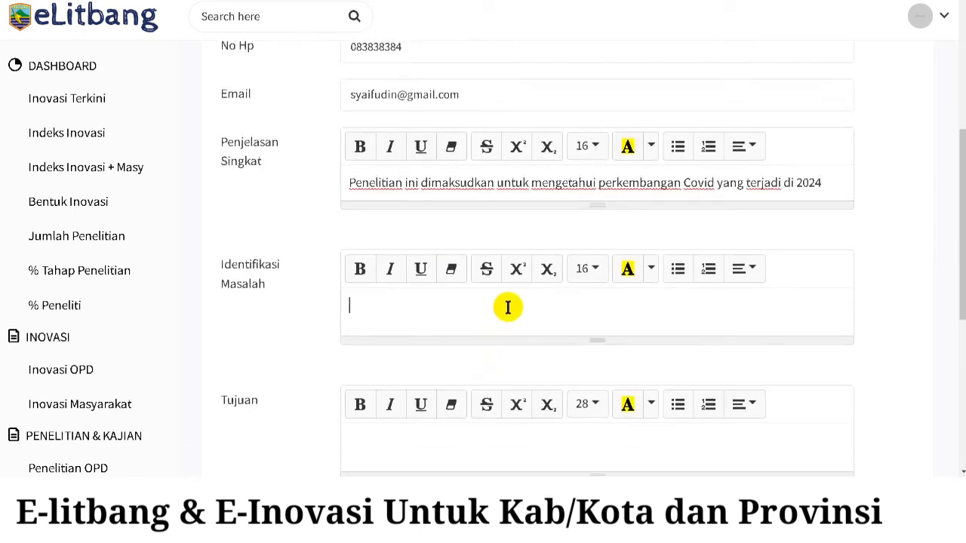
type("Masih ada kecen")
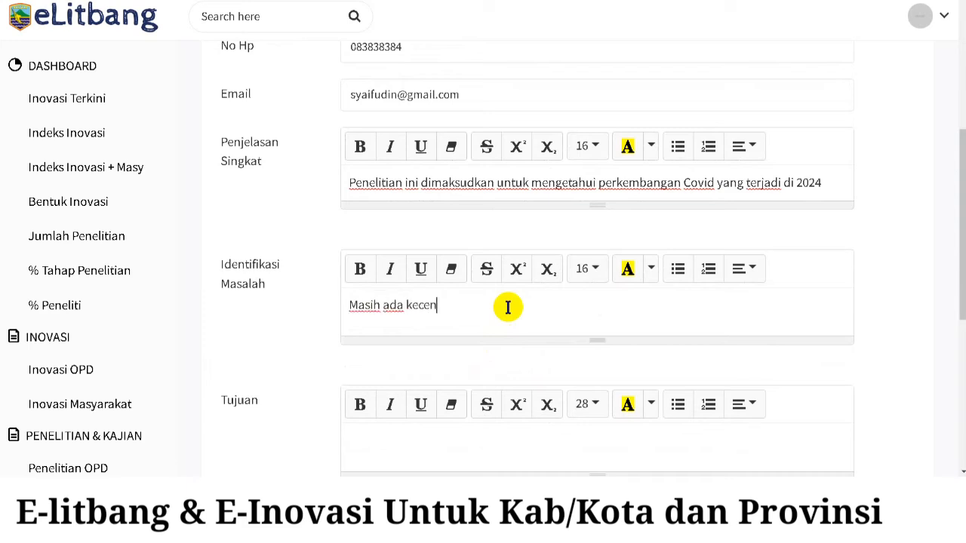
type("derungan ")
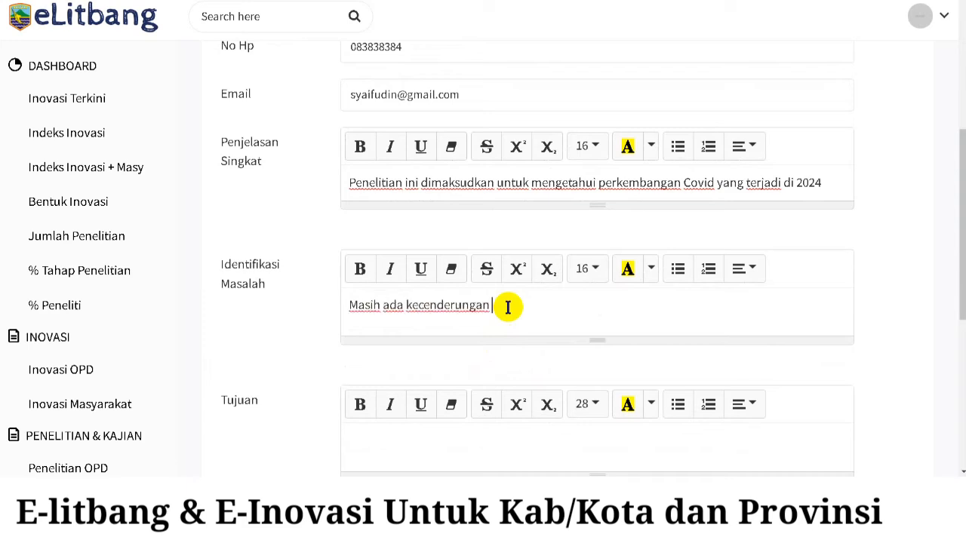
type("....")
scroll(506, 366, "down", 2)
left_click(528, 324)
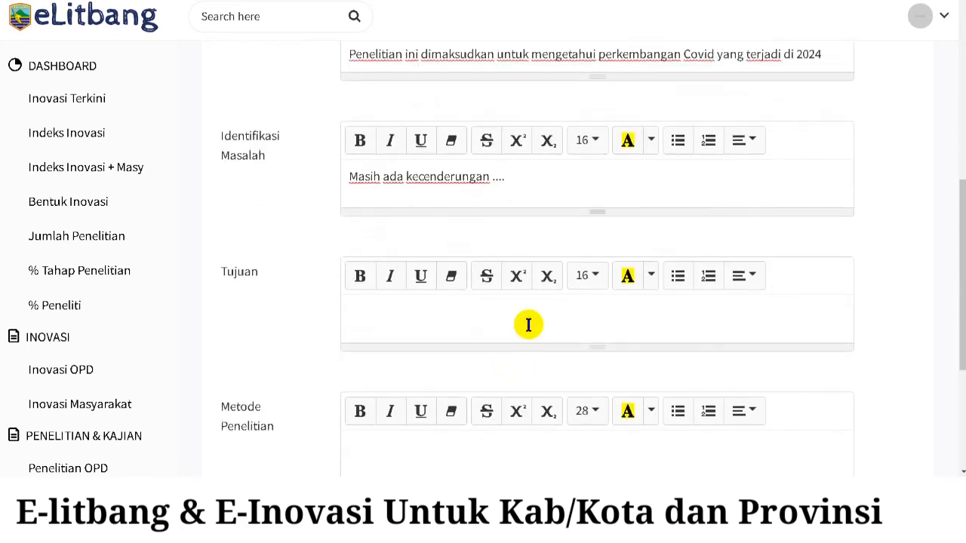
type("T")
key("BackSpace")
type("Tedeksi dini")
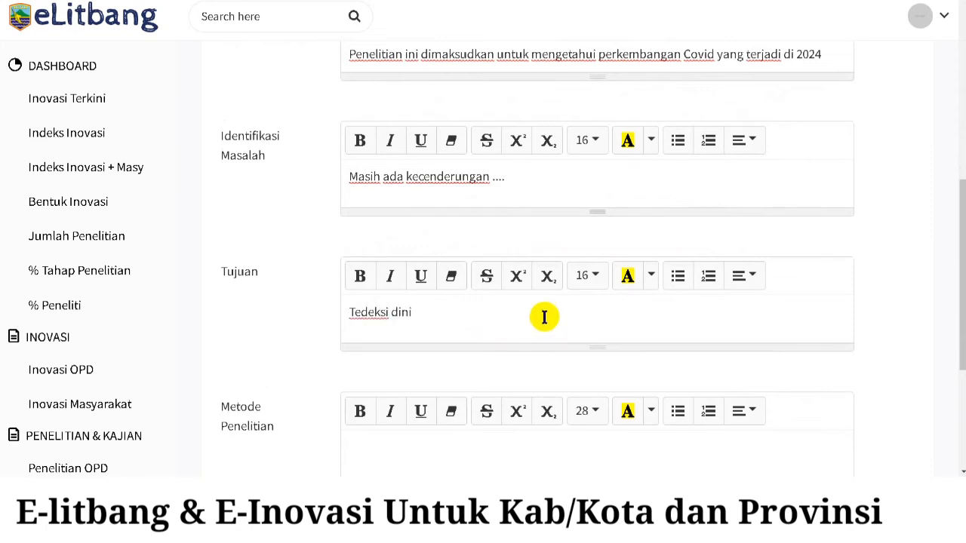
- Enter 'Kualitatif' as the research method
scroll(544, 316, "down", 3)
left_click(522, 268)
type("J")
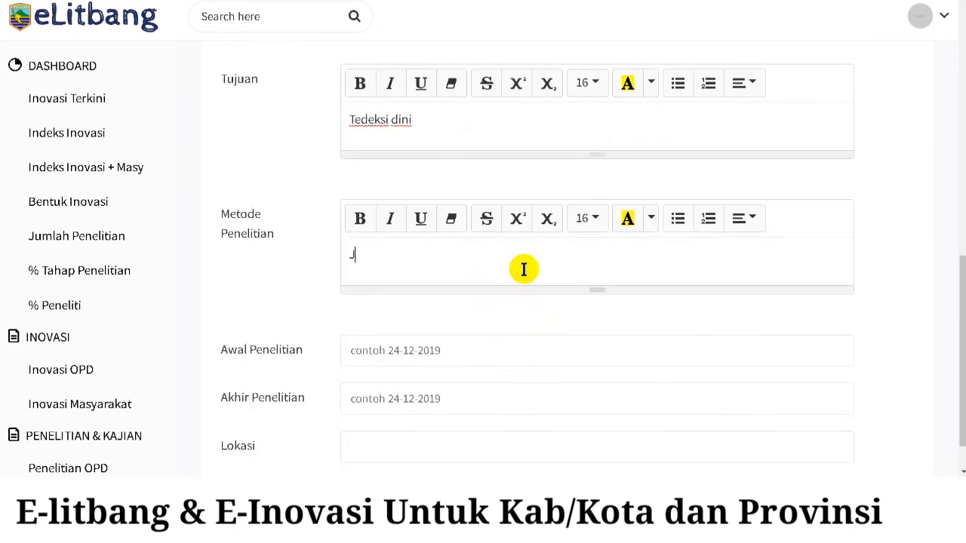
key("BackSpace")
type("Kualitatif")
- Set dates 05-05-2023 to 06-06-2022 and location Harapan Mulya, then save the research
left_click(480, 348)
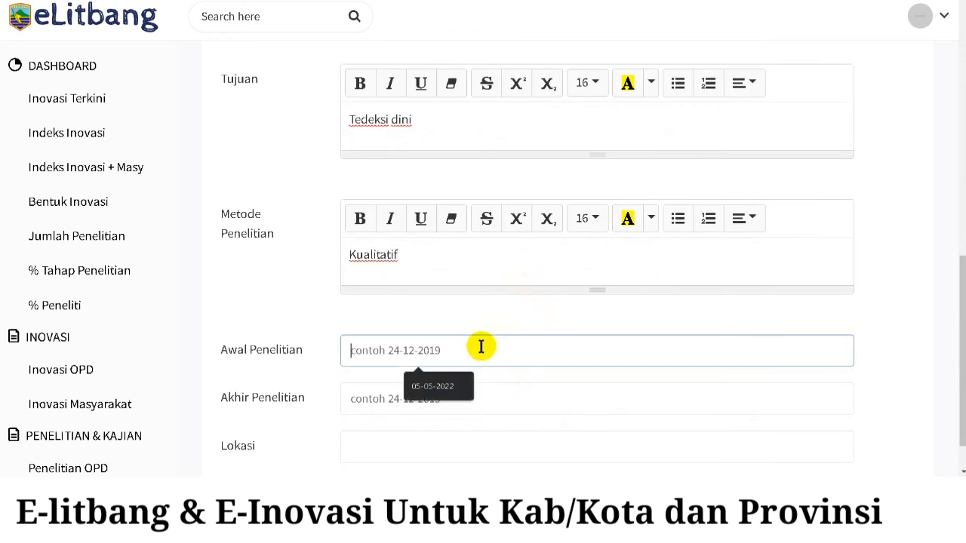
type("05-05-")
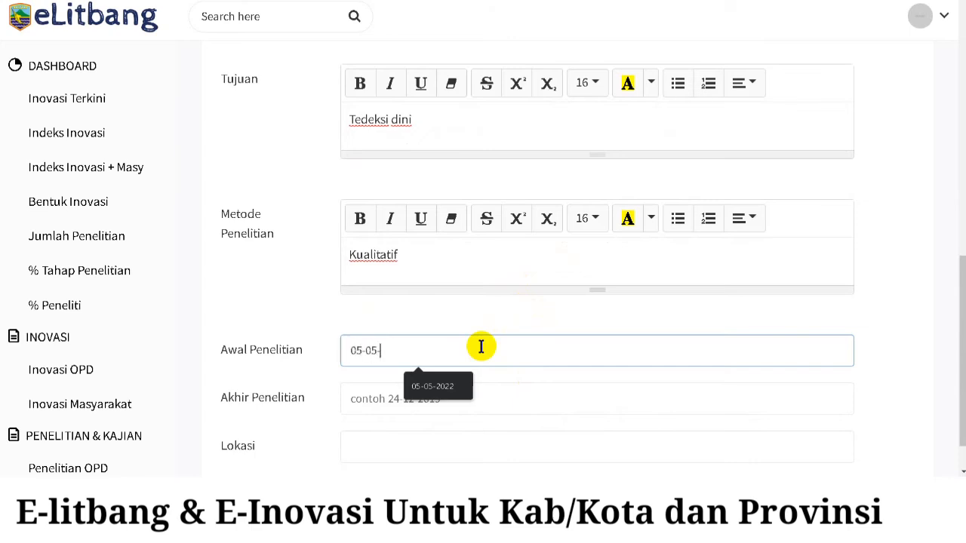
type("2023")
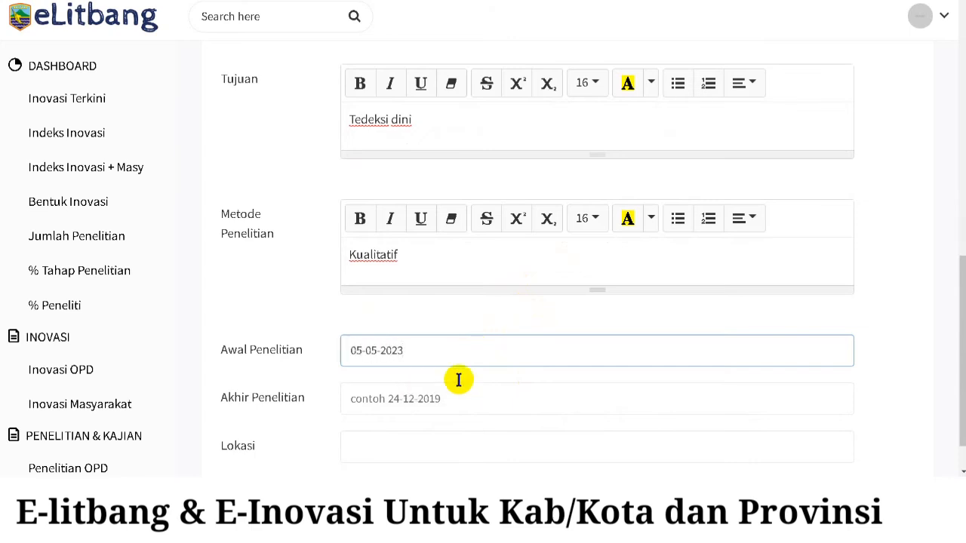
left_click(447, 401)
type("06-06-")
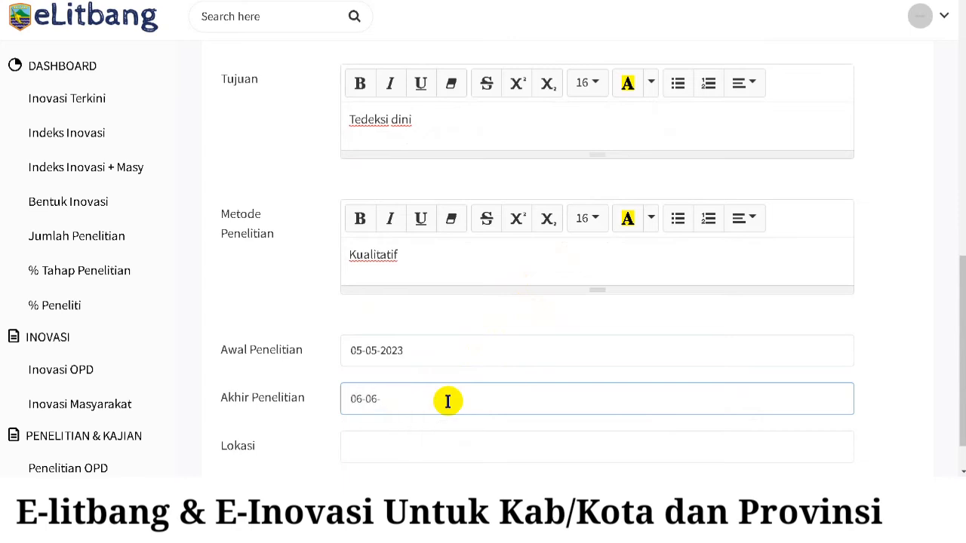
type("2022")
scroll(446, 409, "down", 1)
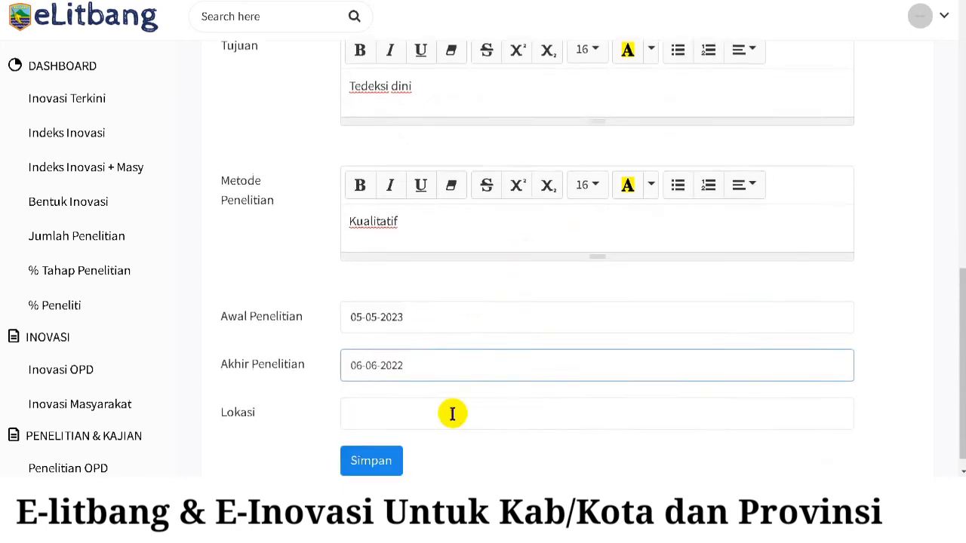
left_click(448, 393)
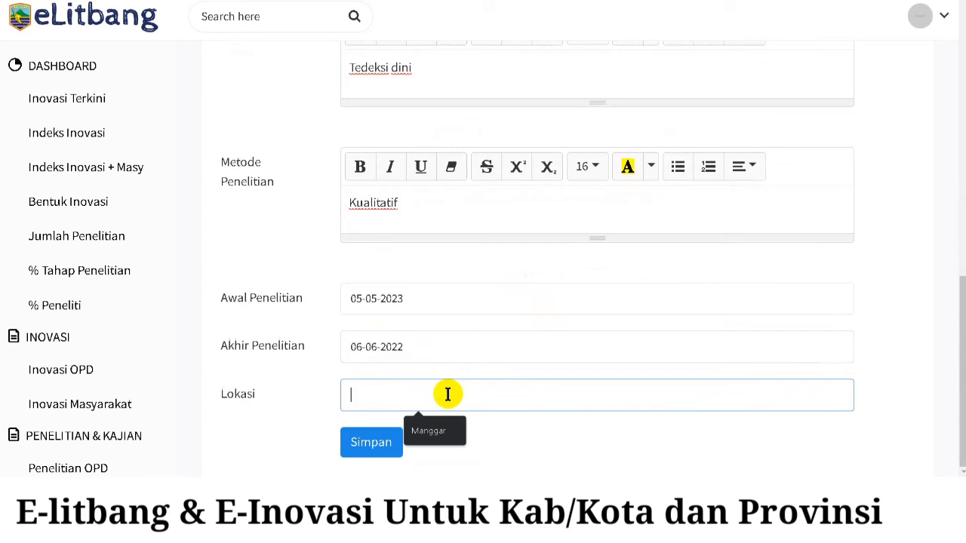
type("Ha")
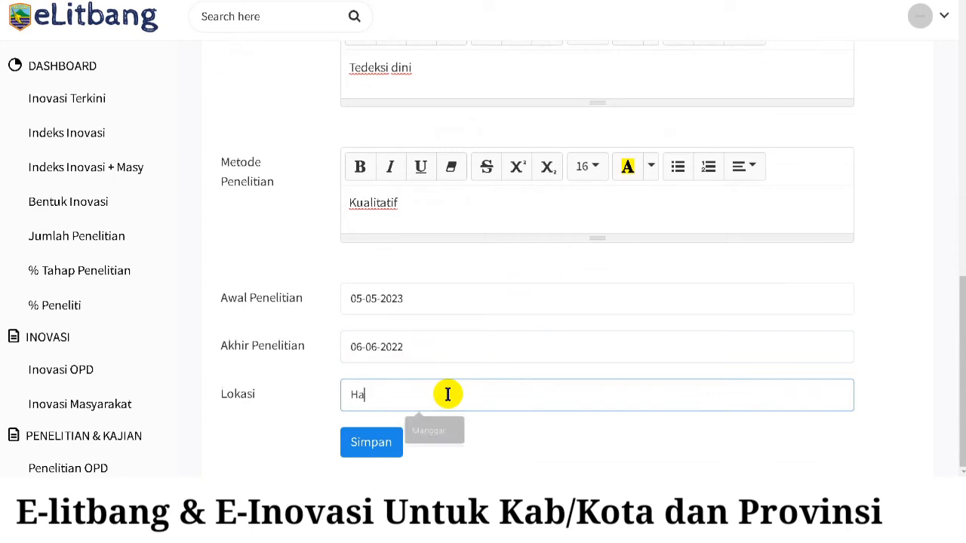
type("rapan Mul")
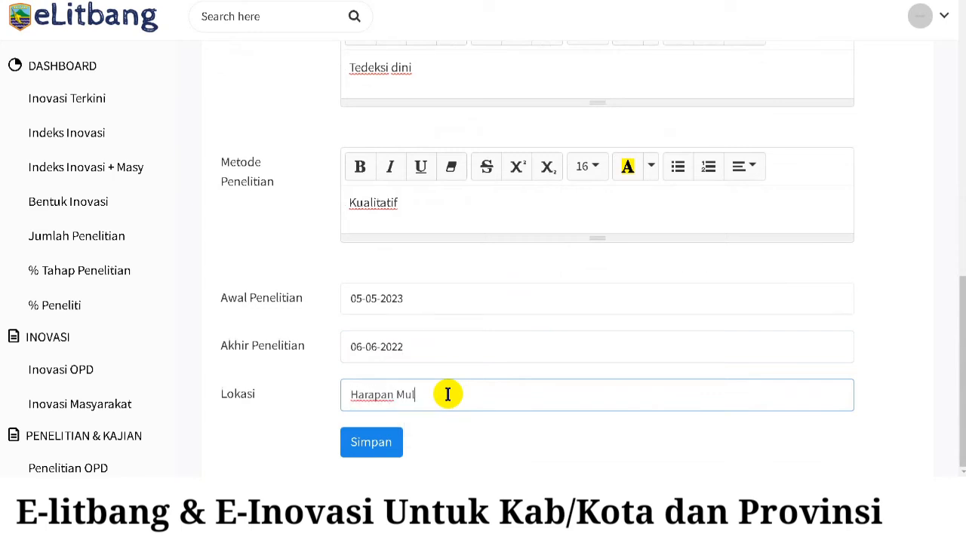
type("ya")
left_click(367, 451)
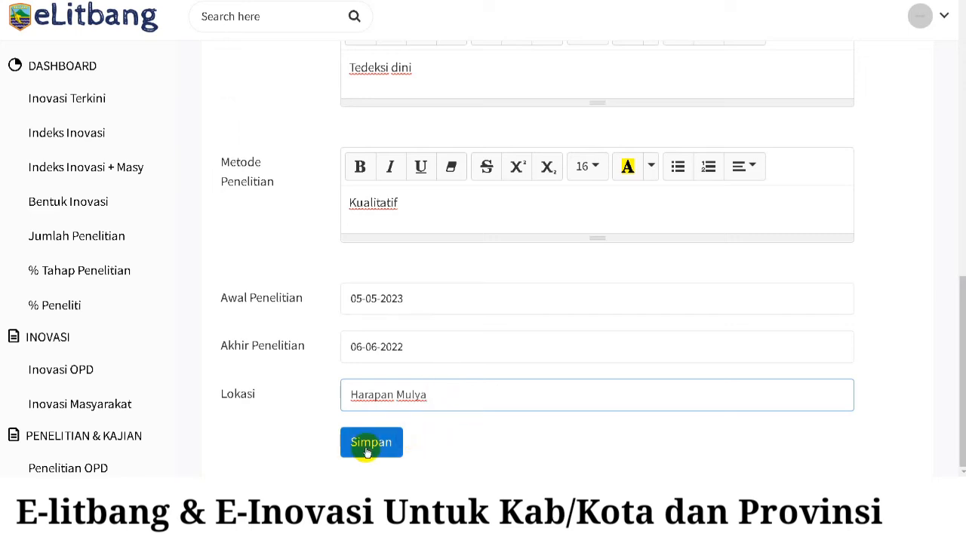
left_click(367, 451)
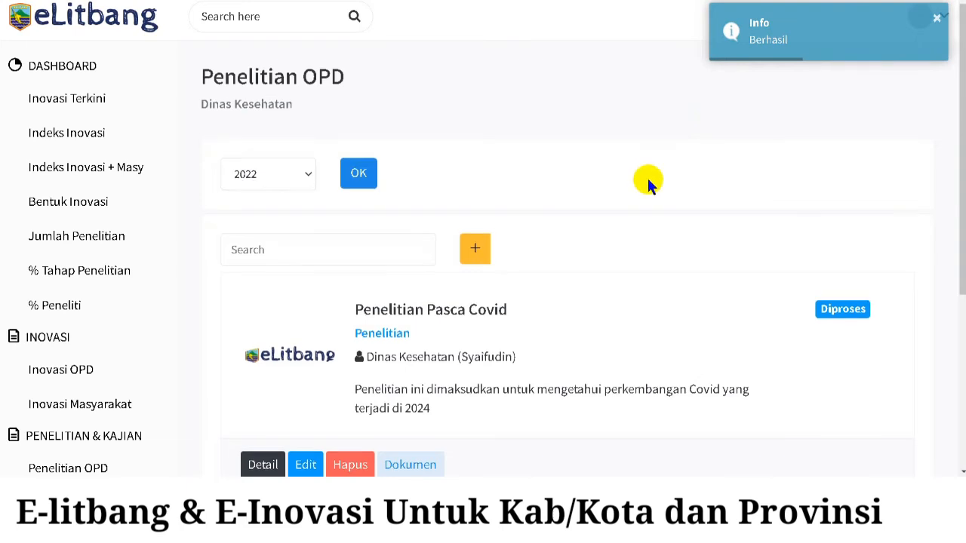
scroll(647, 181, "down", 2)
scroll(574, 222, "up", 1)
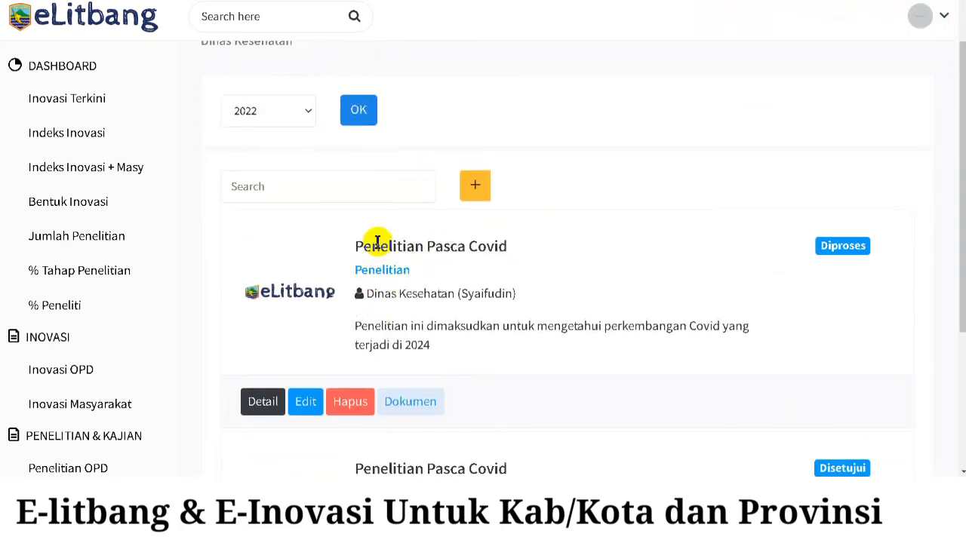
left_click_drag(379, 246, 435, 347)
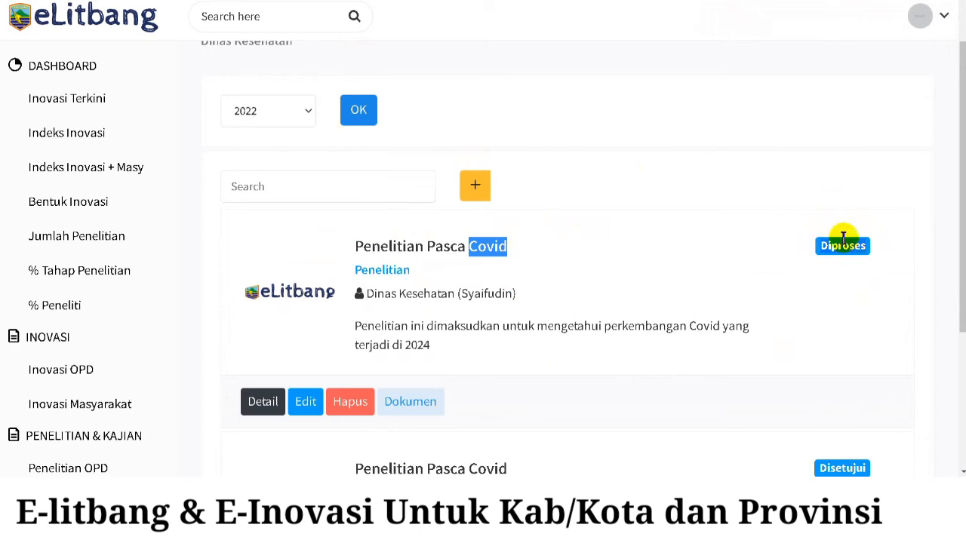
left_click(409, 404)
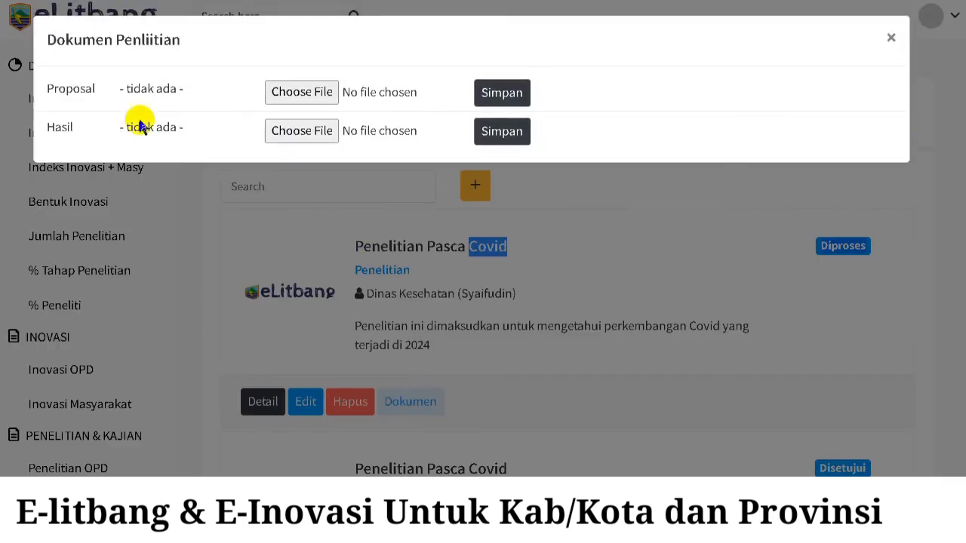
left_click(67, 92)
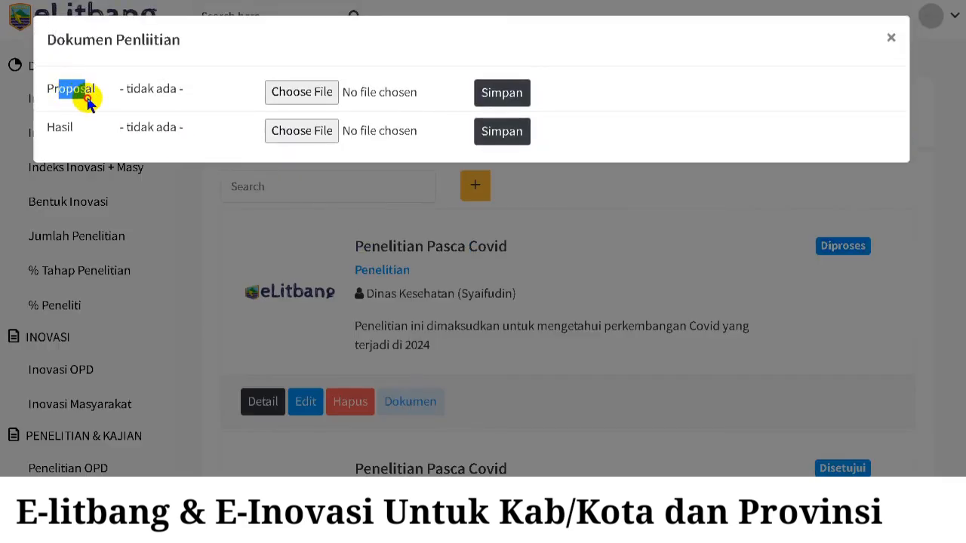
left_click_drag(89, 103, 43, 134)
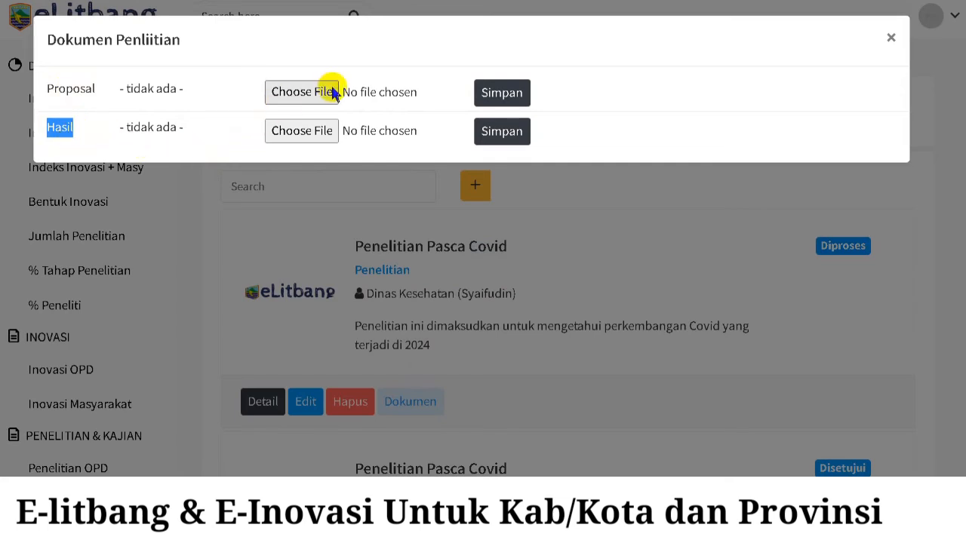
left_click(499, 93)
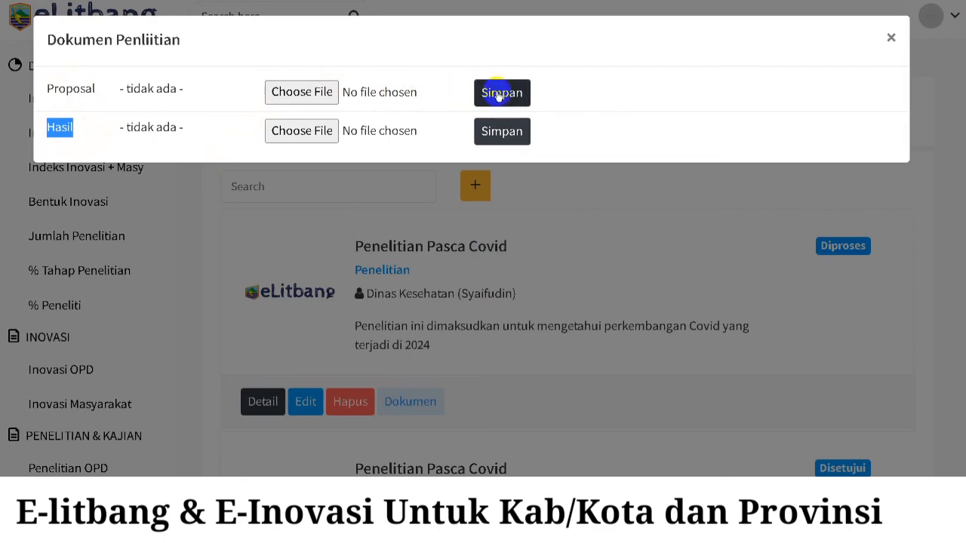
left_click(892, 38)
- Open Penelitian Pasca Covid's Detail view and highlight its Diproses stage
left_click(273, 410)
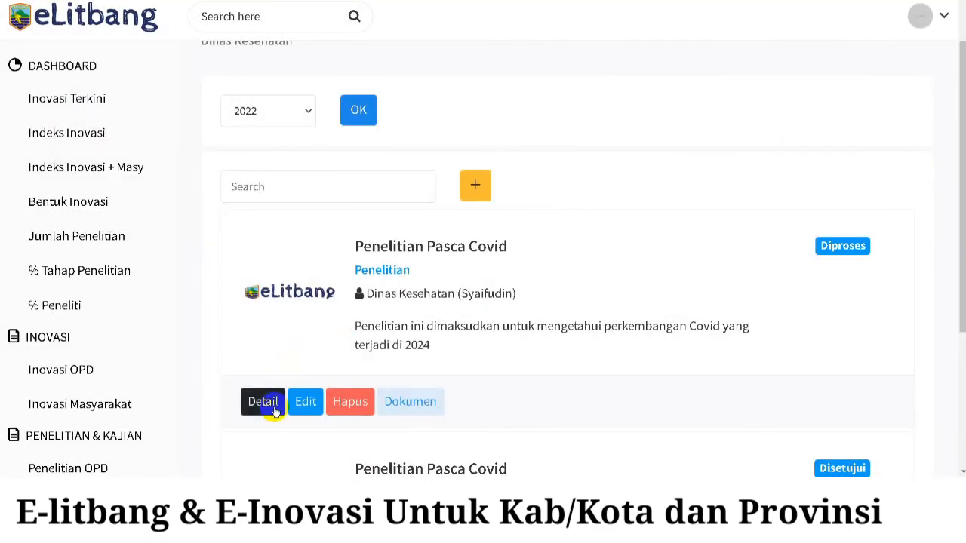
scroll(438, 107, "down", 1)
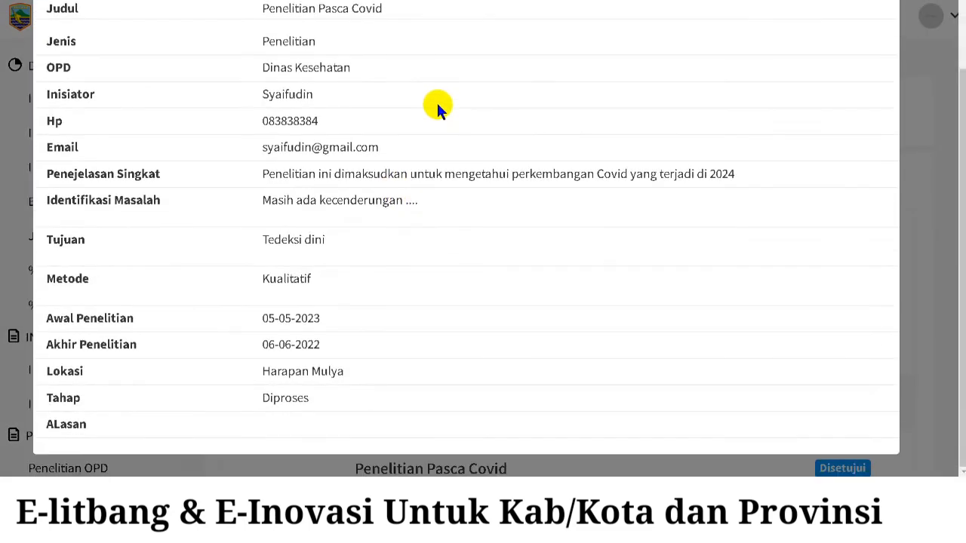
scroll(442, 120, "up", 1)
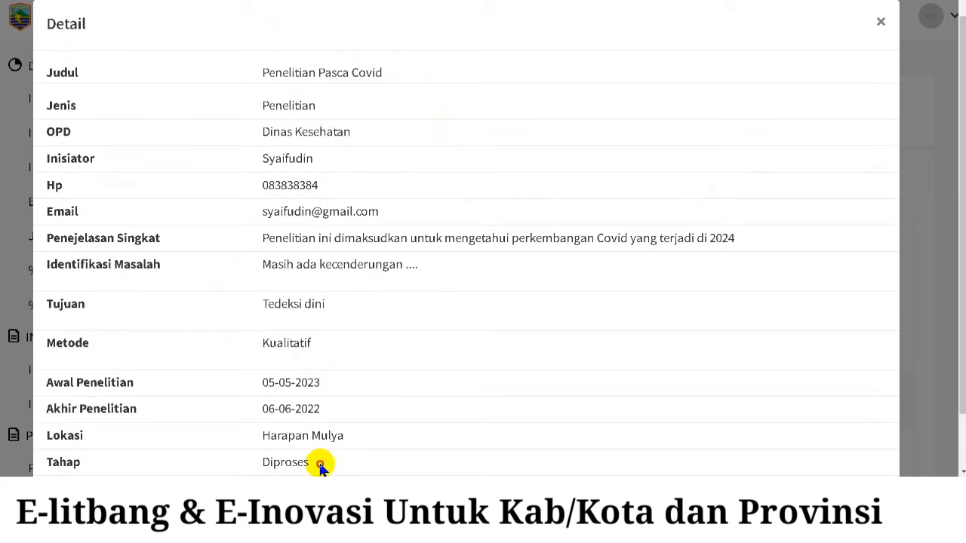
left_click_drag(320, 464, 273, 461)
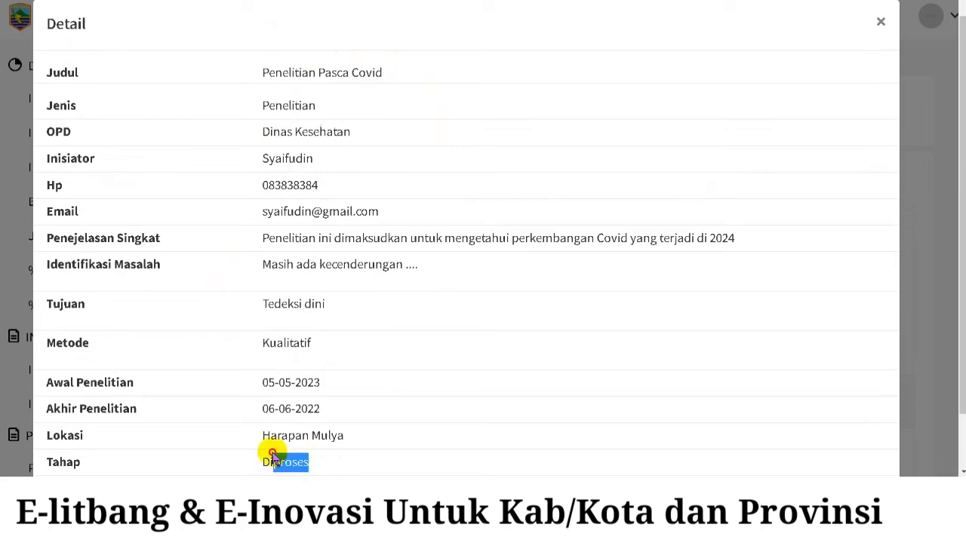
- Close the details and scroll through Penelitian Pasca Covid's edit form
left_click(884, 26)
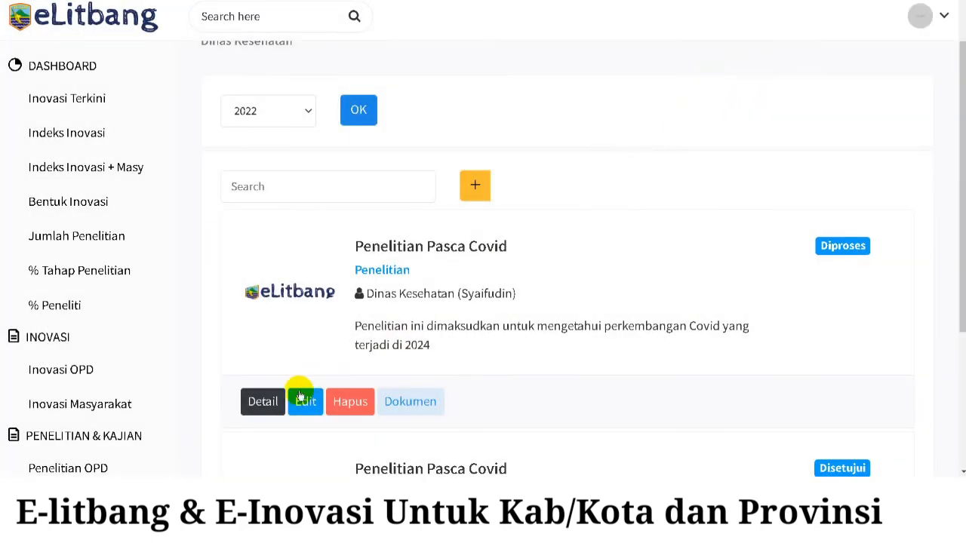
left_click(302, 399)
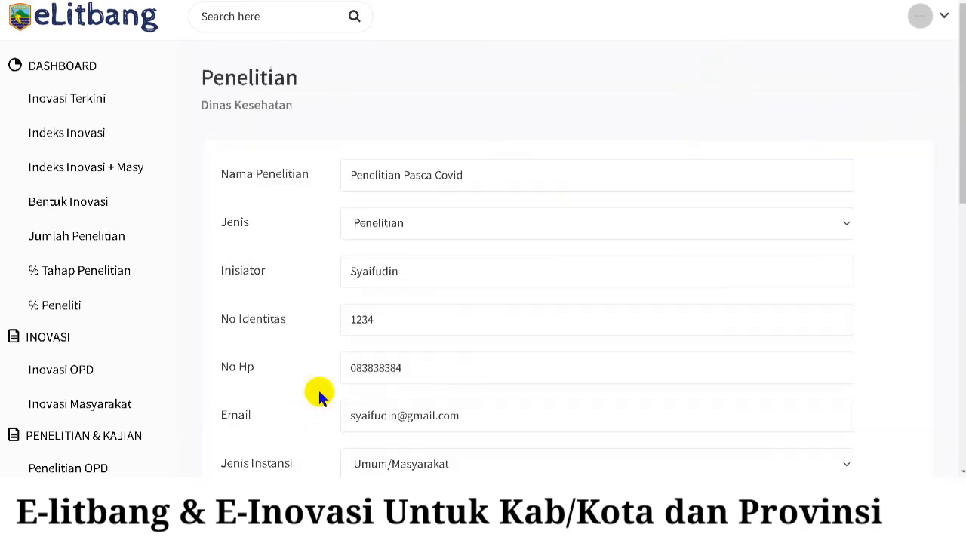
scroll(506, 162, "down", 4)
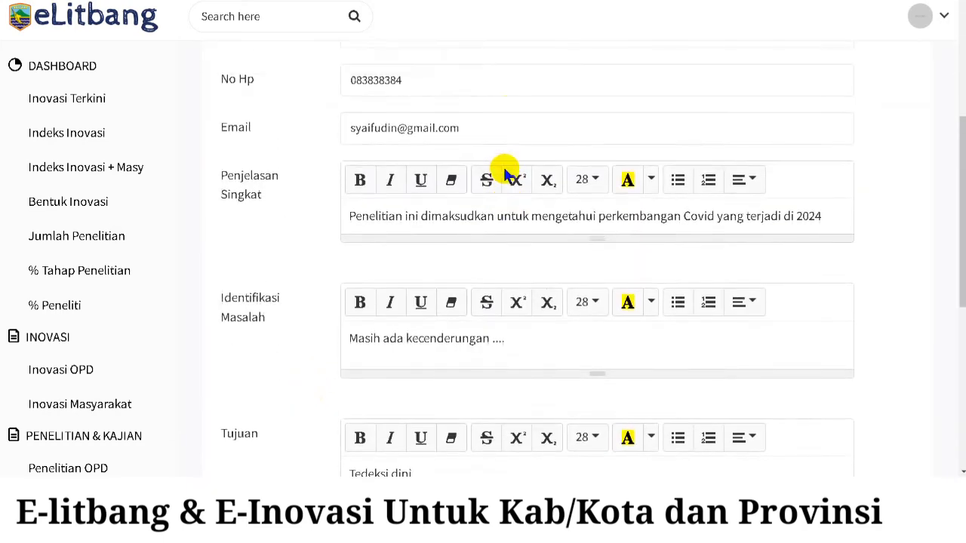
scroll(504, 173, "up", 4)
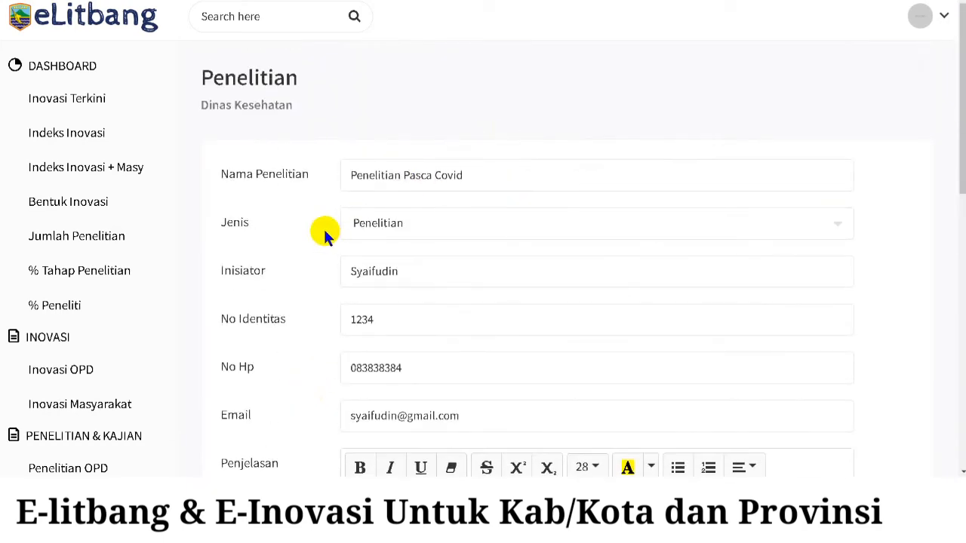
scroll(322, 226, "down", 2)
scroll(412, 122, "down", 4)
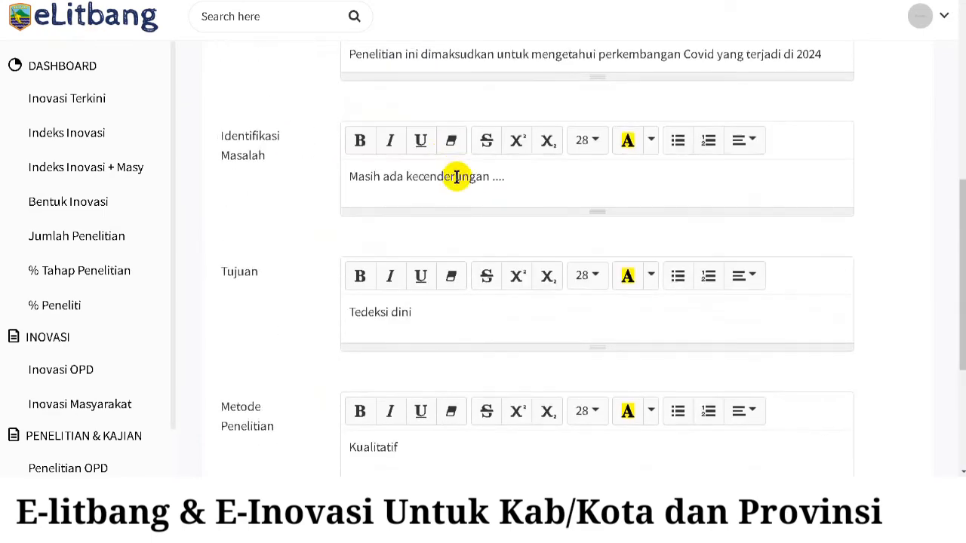
scroll(457, 177, "down", 3)
left_click(372, 447)
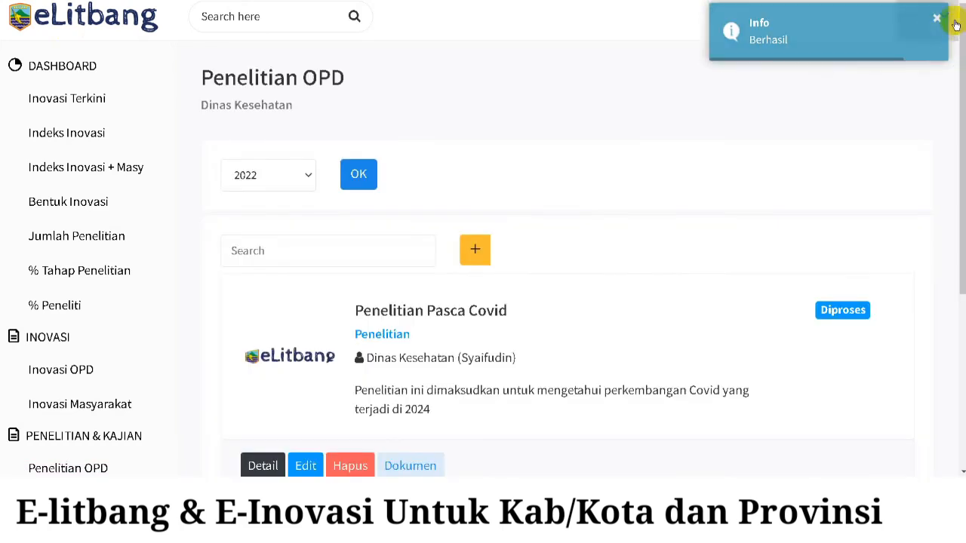
scroll(710, 155, "down", 1)
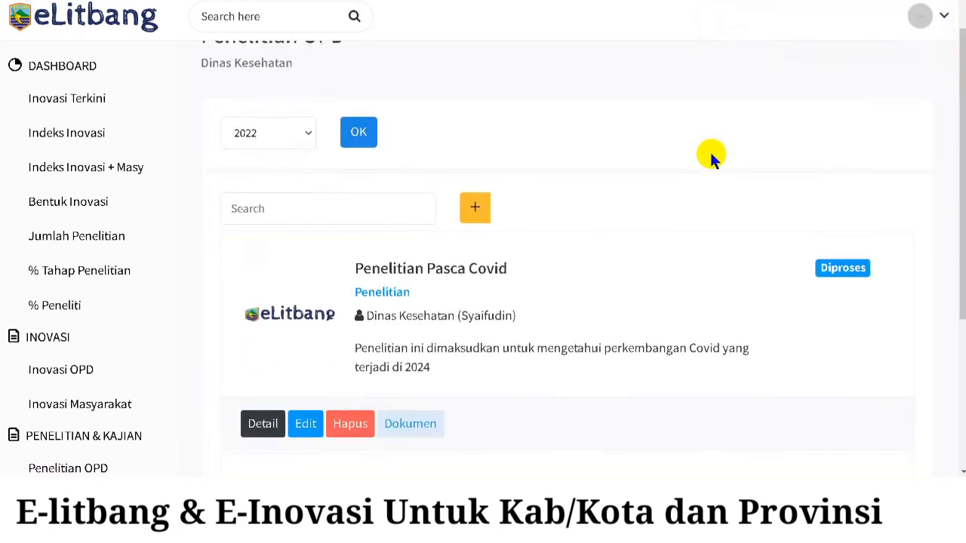
scroll(710, 157, "down", 2)
scroll(537, 297, "down", 2)
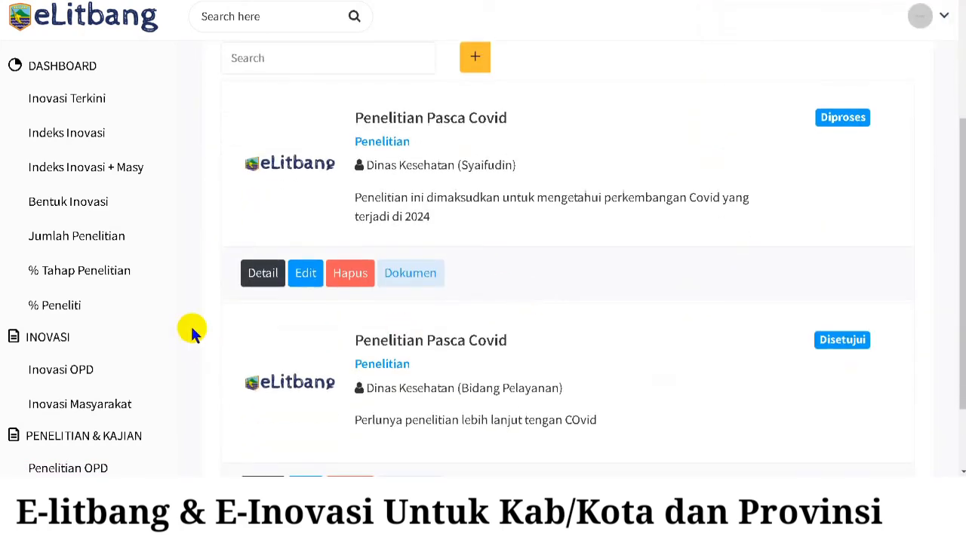
scroll(181, 324, "down", 2)
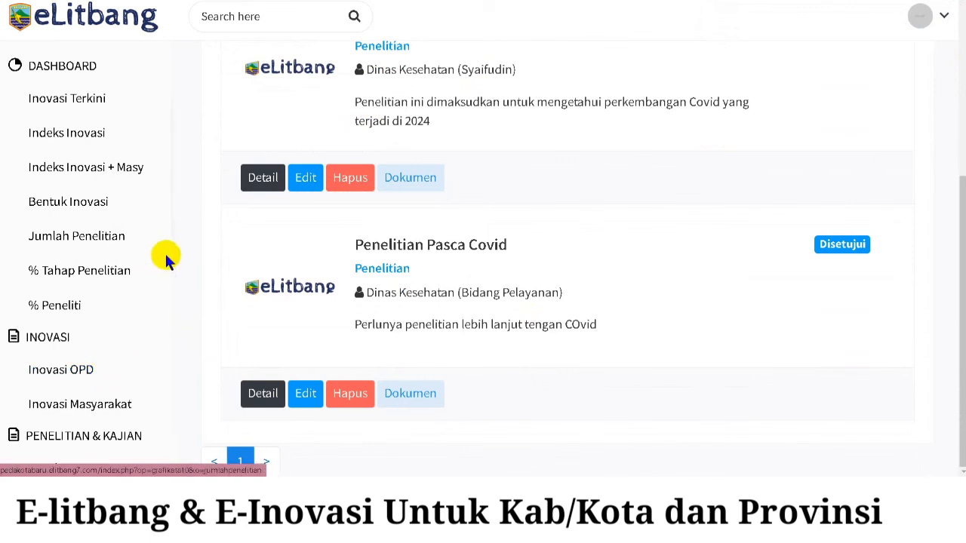
scroll(544, 230, "up", 5)
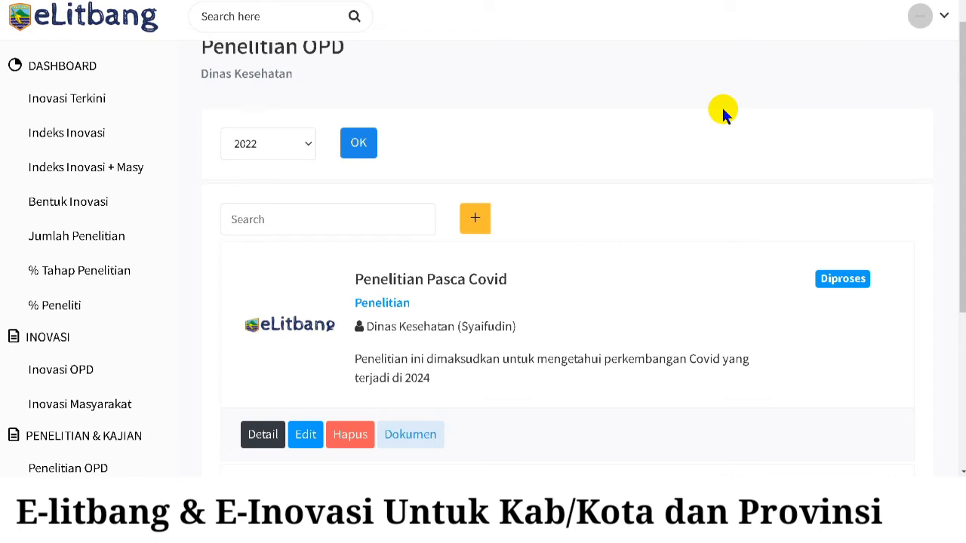
scroll(698, 137, "up", 1)
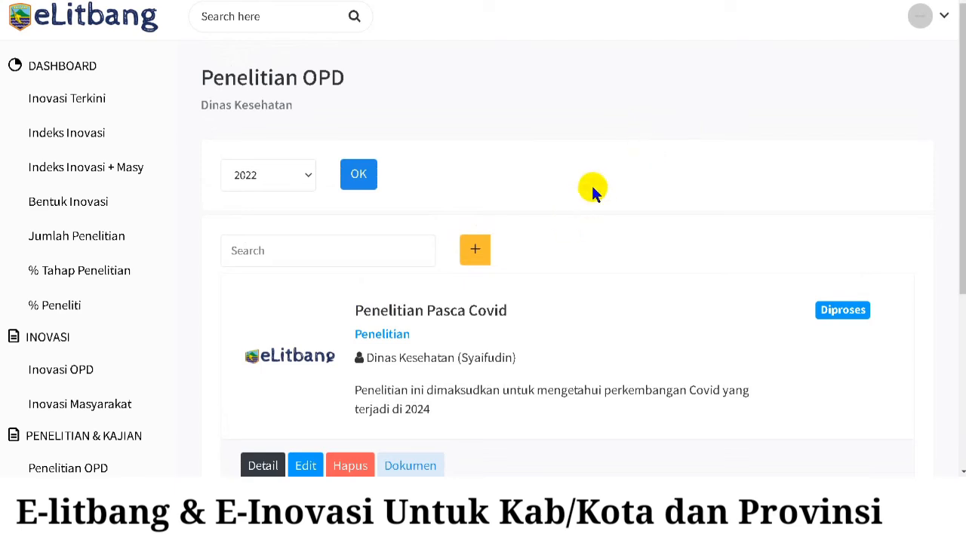
mouse_move(226, 528)
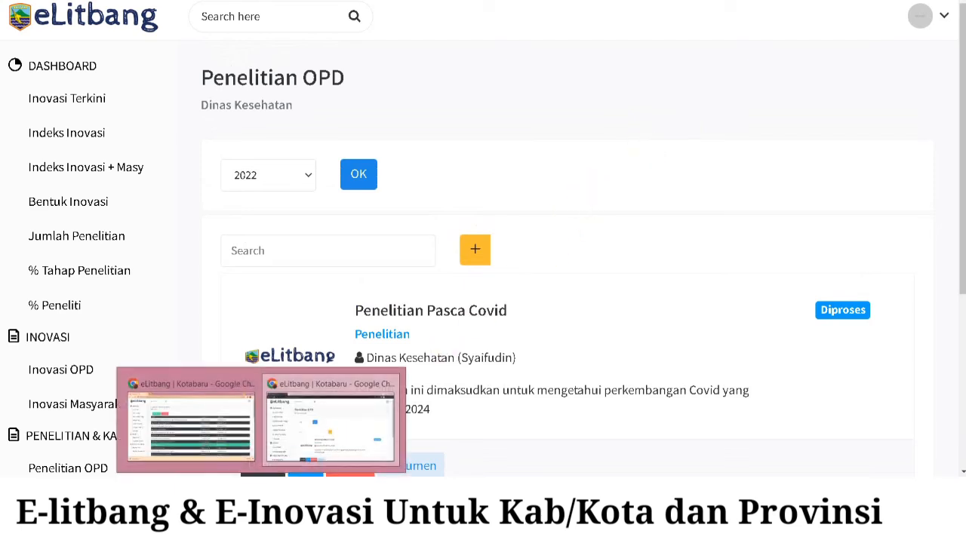
- Switch to the Super Admin window and browse the Inovasi Terkini cards down to Dinas Kesehatan's
left_click(220, 430)
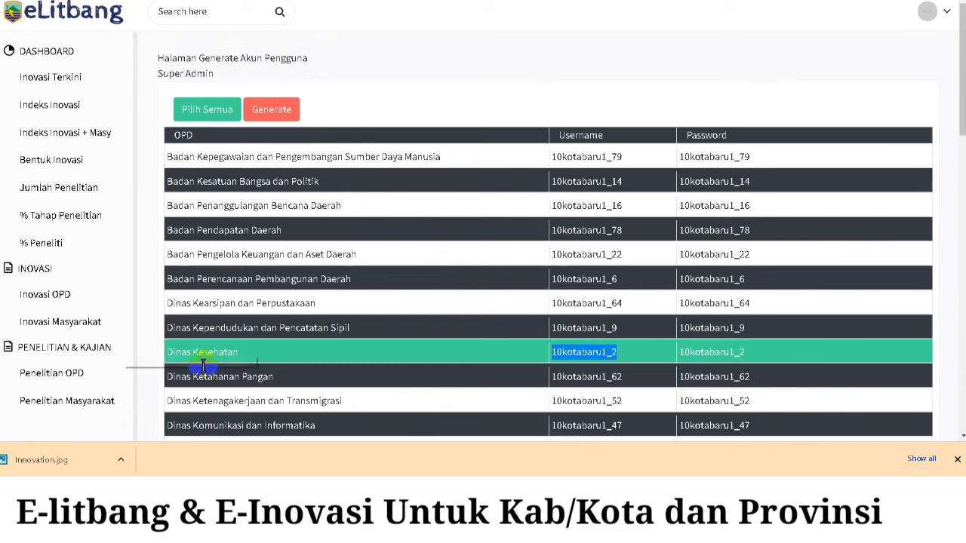
left_click(65, 77)
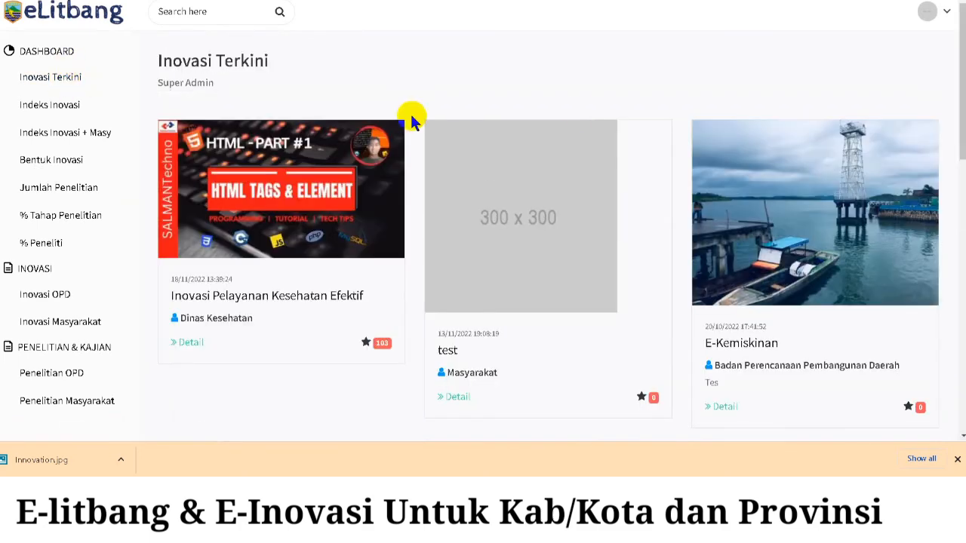
scroll(597, 99, "down", 5)
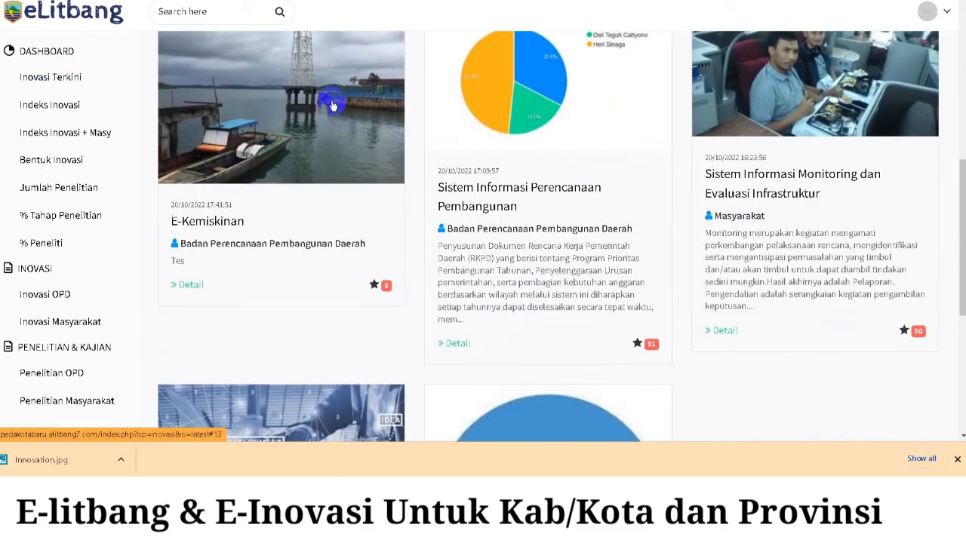
scroll(330, 101, "up", 1)
scroll(441, 122, "down", 3)
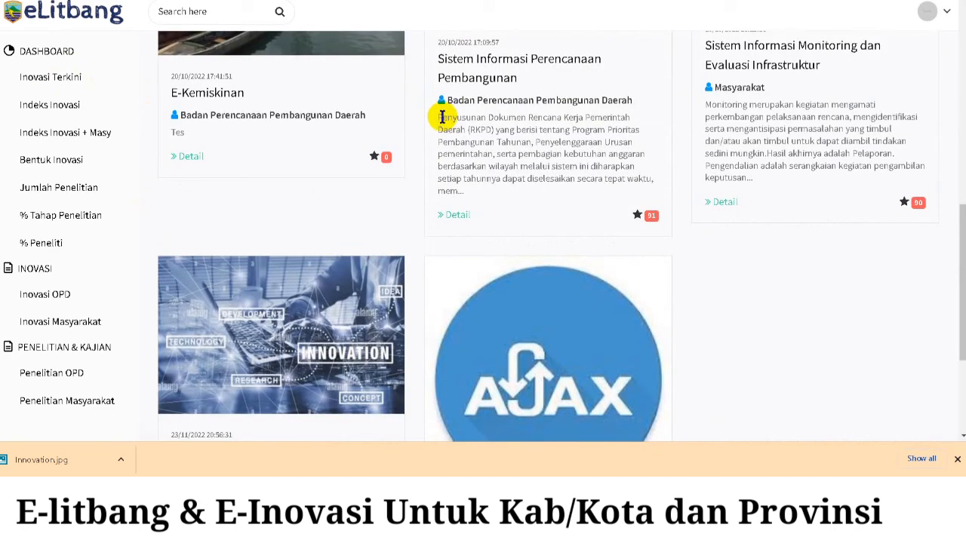
scroll(441, 115, "down", 3)
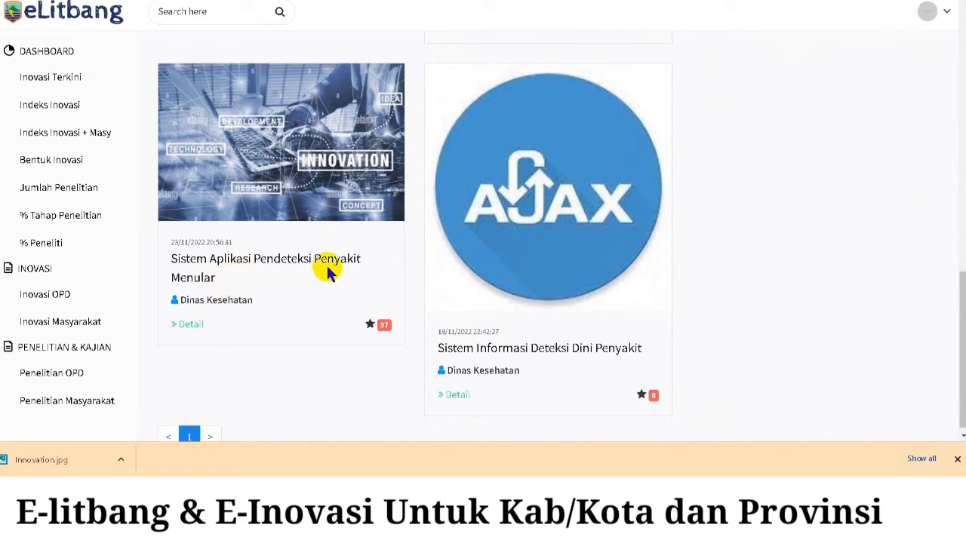
scroll(651, 335, "up", 5)
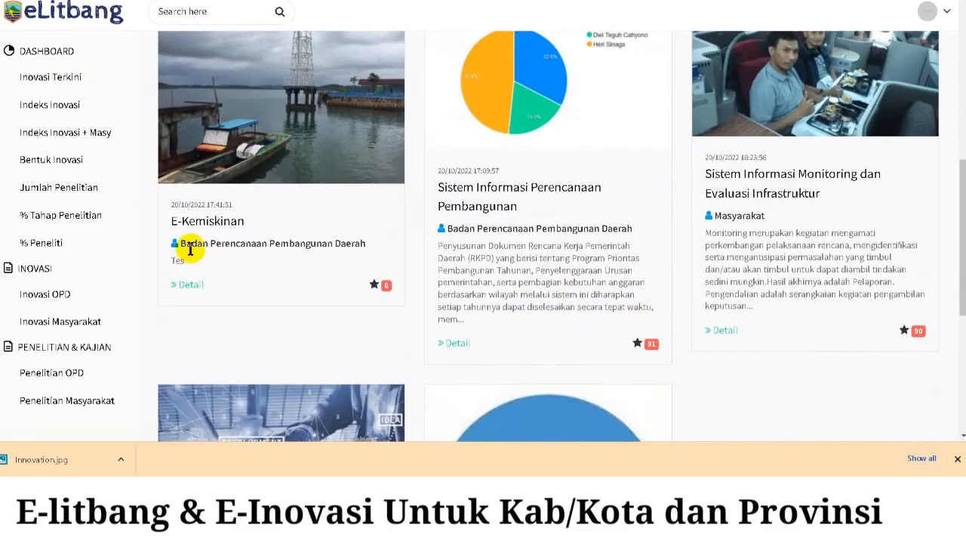
left_click_drag(191, 245, 235, 247)
scroll(416, 261, "up", 2)
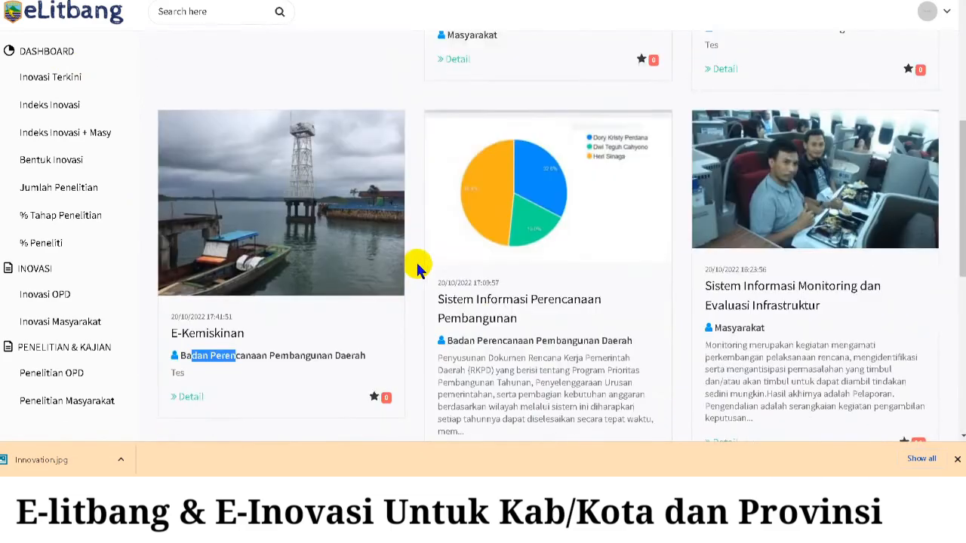
scroll(418, 256, "down", 6)
scroll(420, 256, "down", 1)
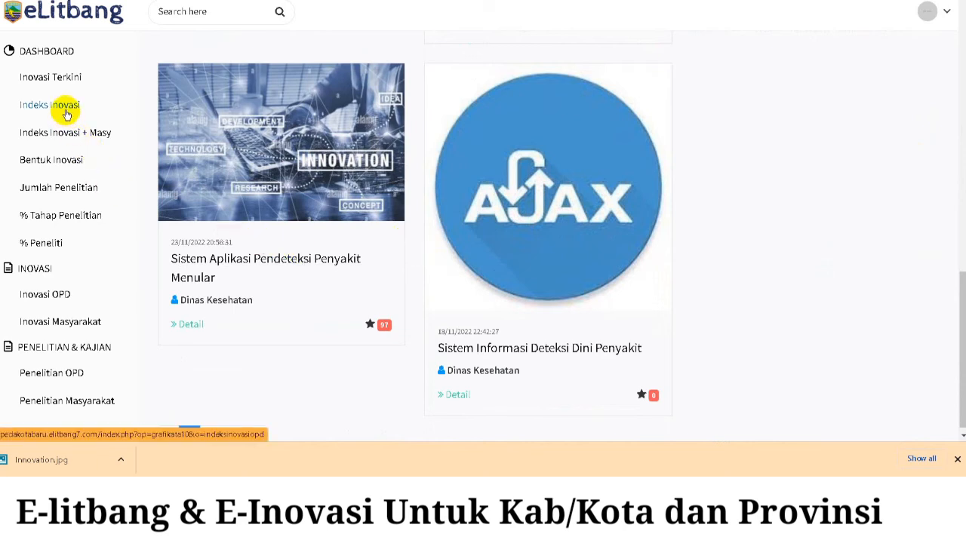
- Show Indeks Inovasi for 2021 and highlight Dinas Kesehatan's score 97, index 87,39
left_click(66, 110)
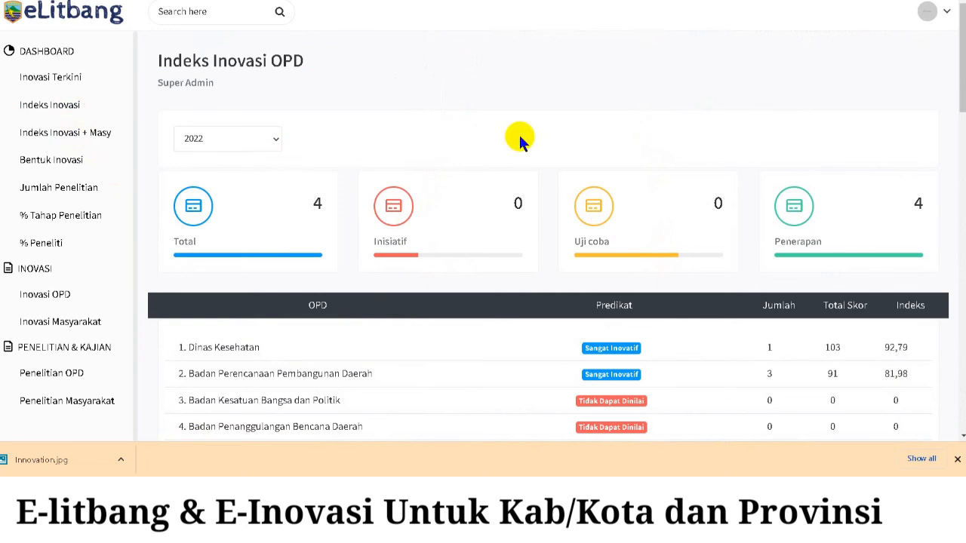
scroll(519, 136, "down", 2)
scroll(498, 237, "up", 2)
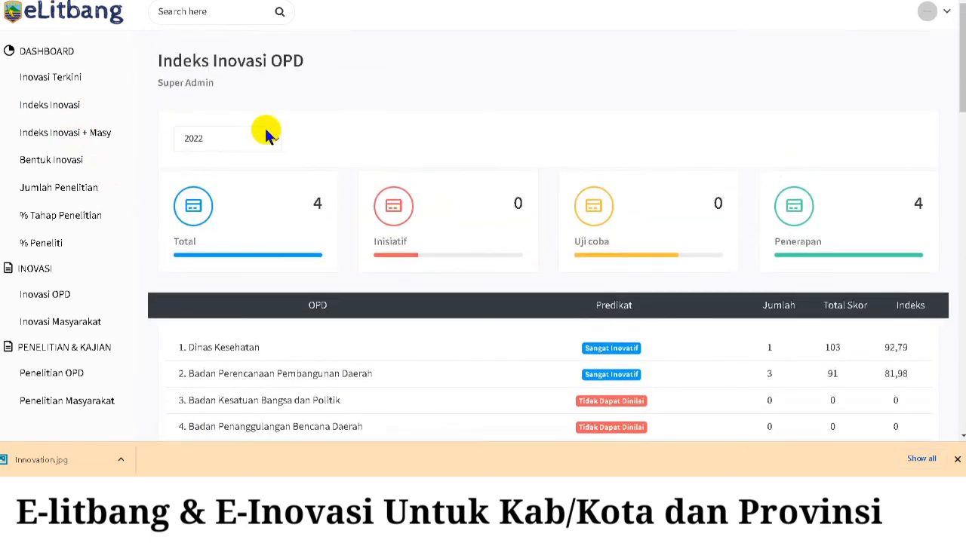
left_click(263, 138)
left_click(244, 171)
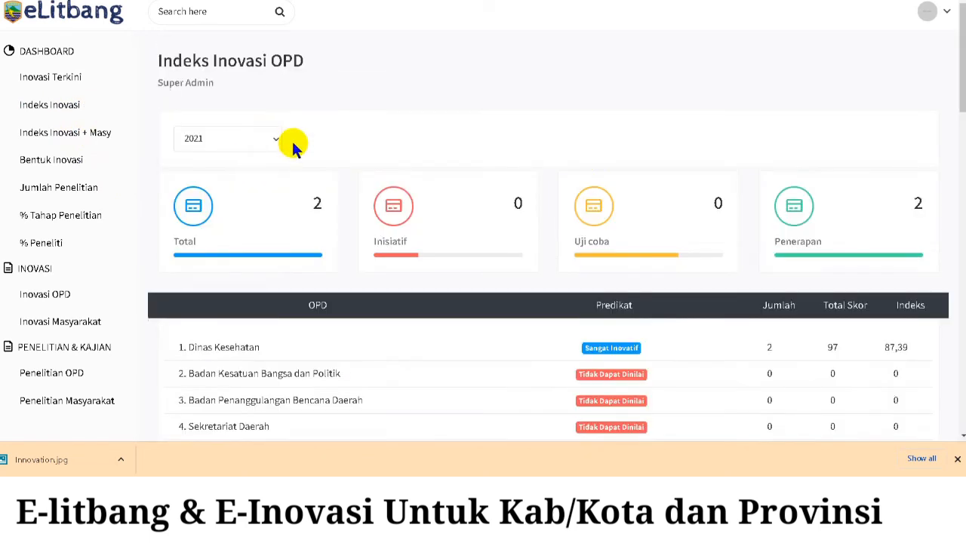
scroll(576, 85, "down", 2)
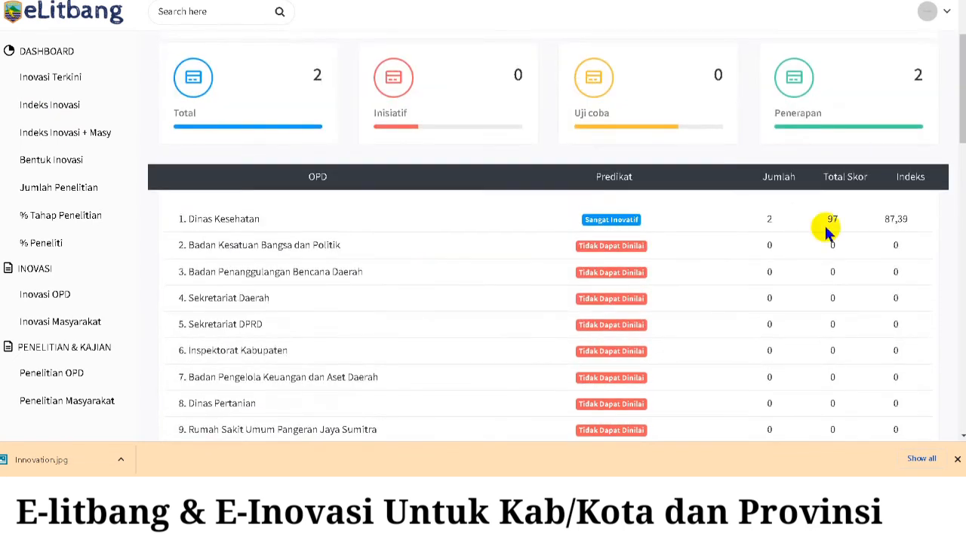
left_click_drag(912, 219, 195, 229)
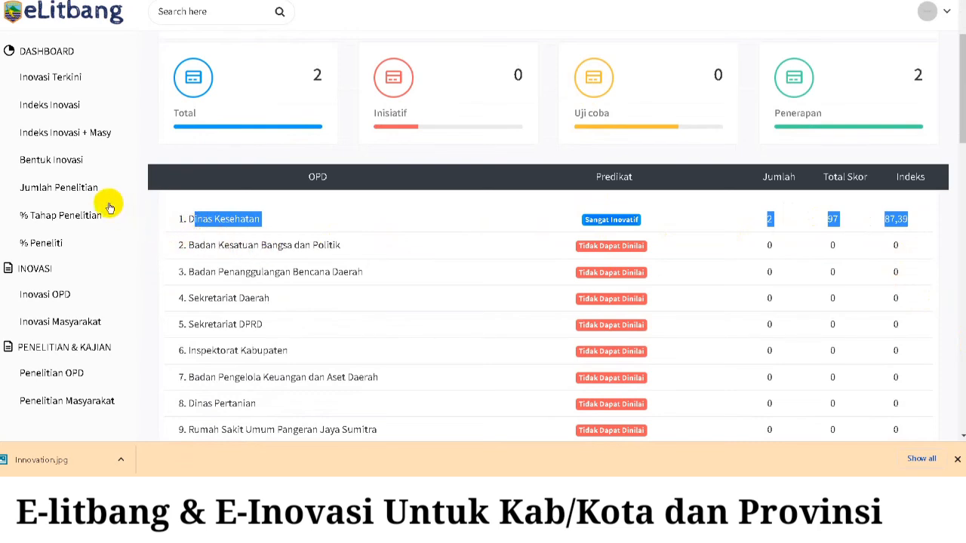
- Show the 2021 Bentuk Inovasi breakdown, highlighting Inovasi pelayanan publik, then review the Jumlah Penelitian counts
left_click(79, 166)
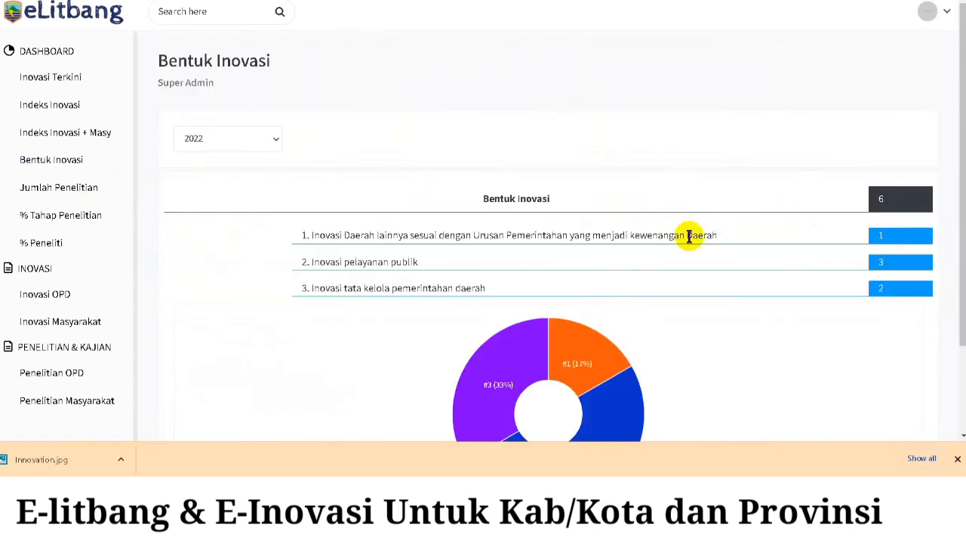
left_click(240, 143)
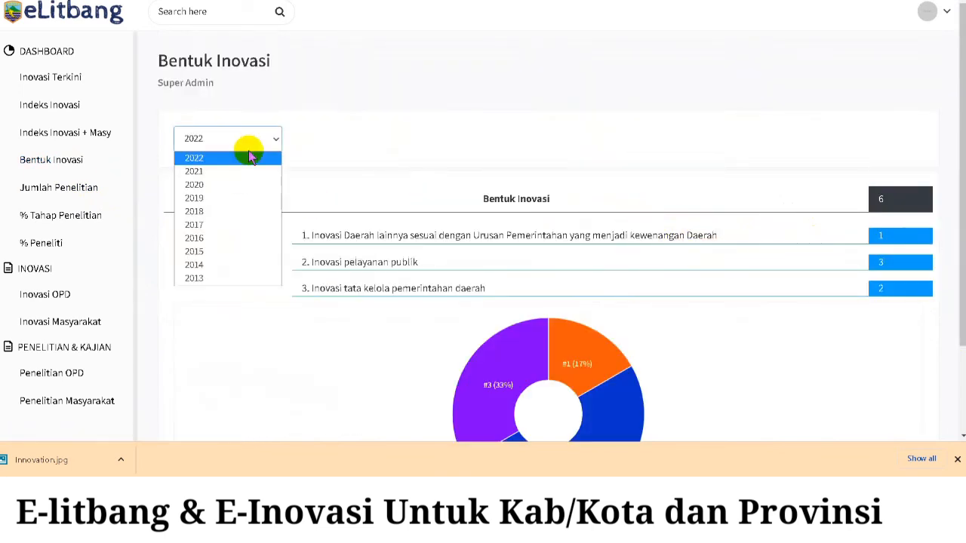
left_click(234, 172)
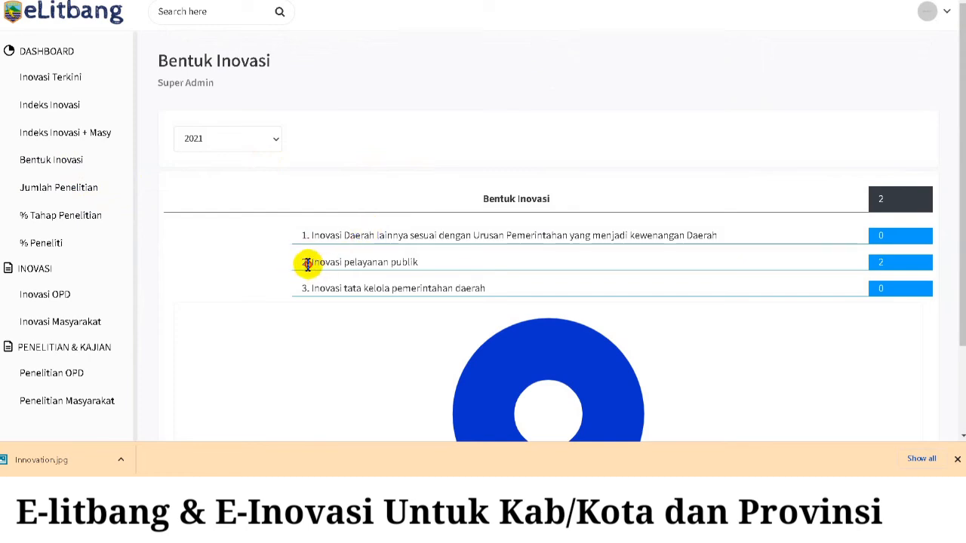
left_click_drag(303, 262, 471, 263)
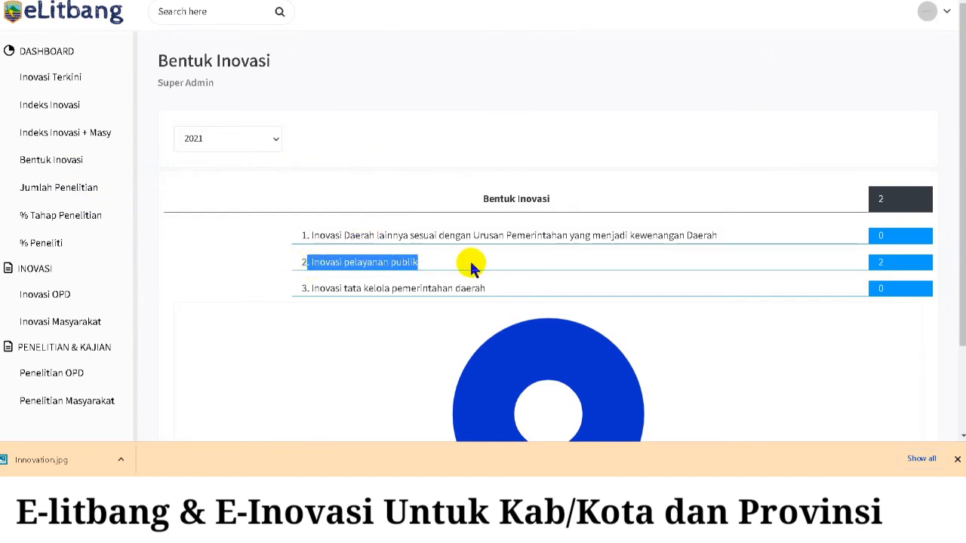
left_click(75, 194)
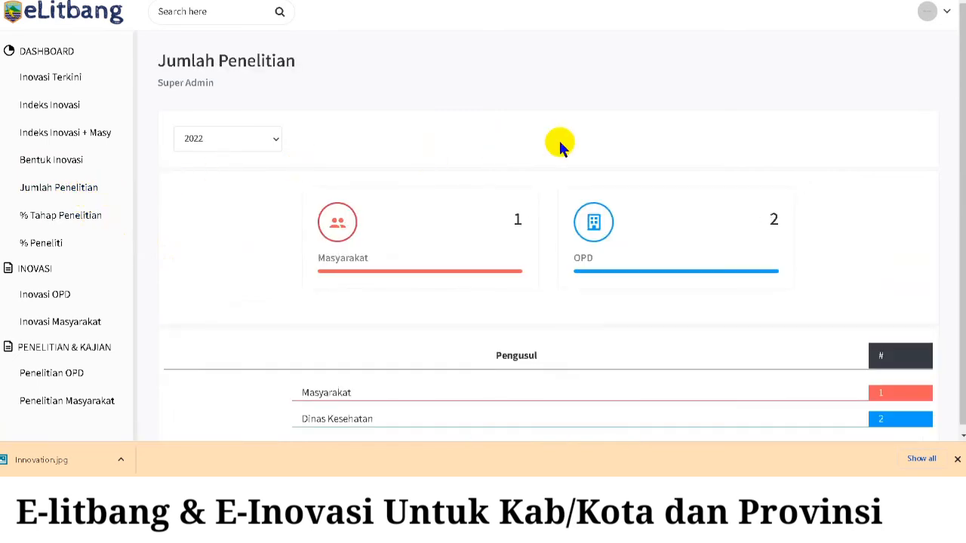
scroll(558, 143, "down", 1)
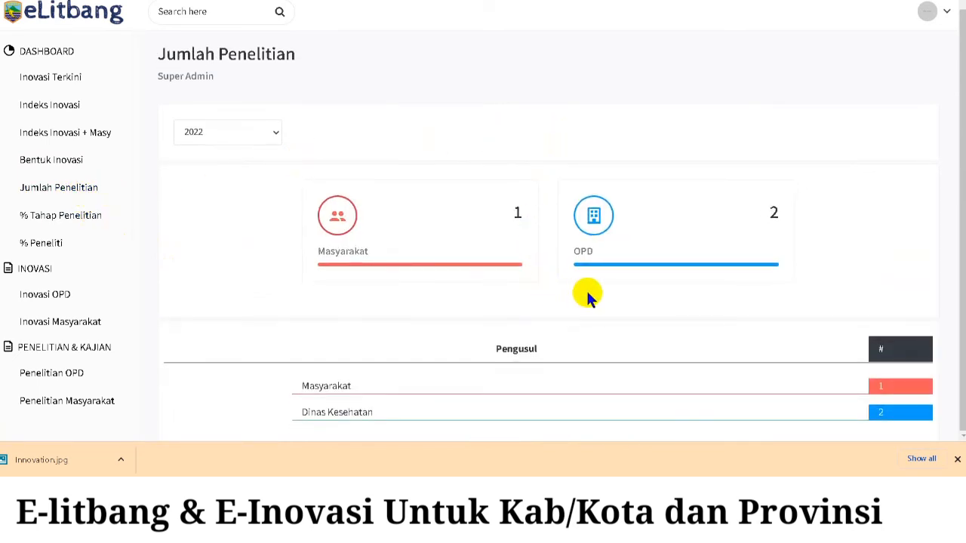
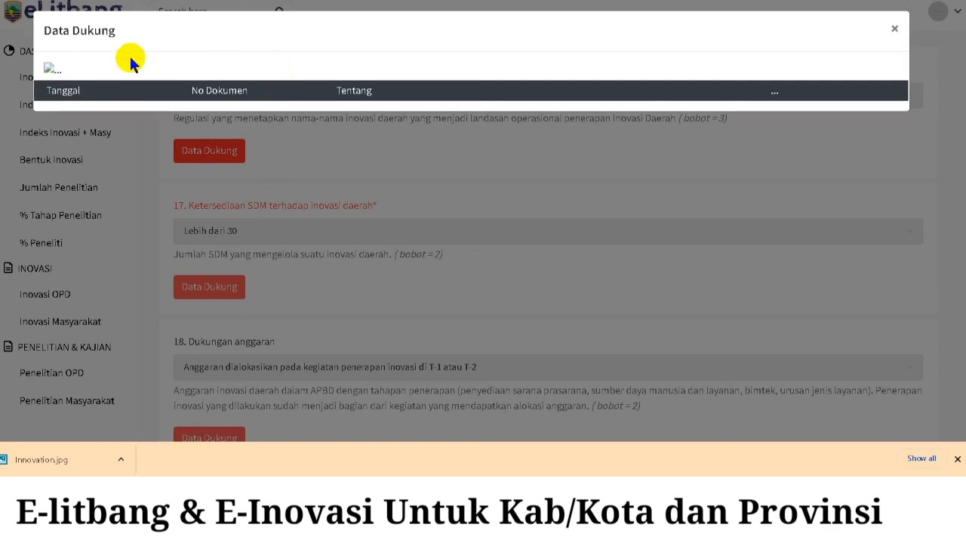
- Close the Data Dukung popup, scroll through the innovation criteria form, and go to Penelitian OPD
left_click(895, 31)
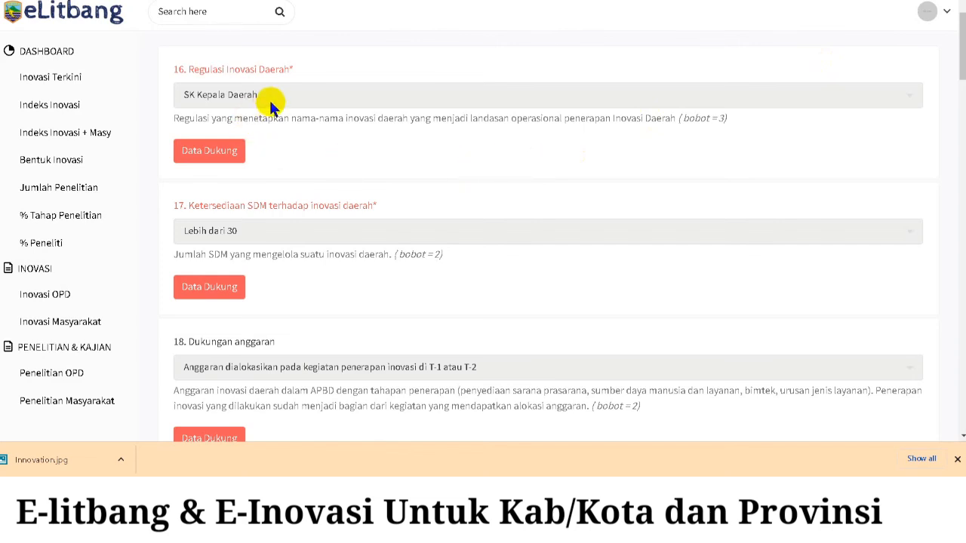
left_click(229, 152)
scroll(341, 163, "down", 6)
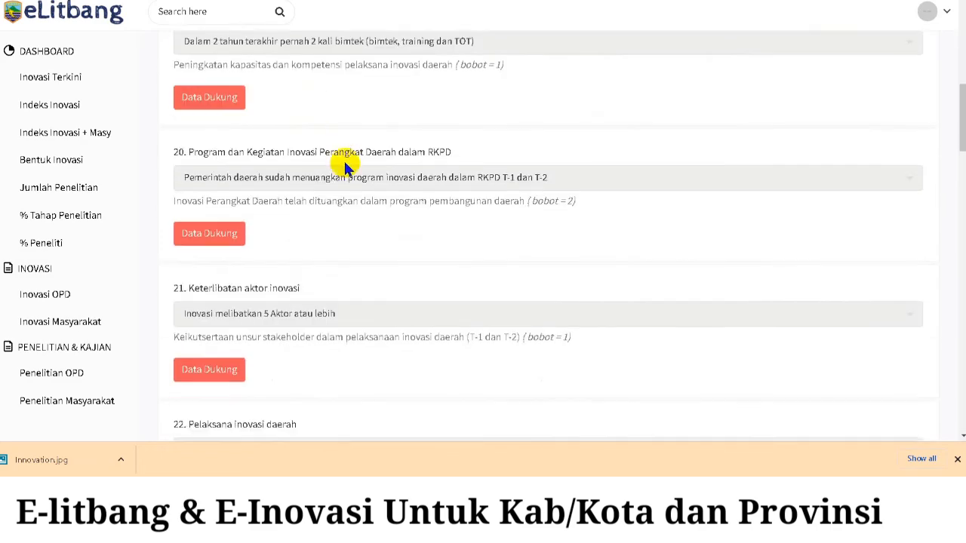
scroll(345, 162, "up", 4)
scroll(108, 252, "down", 1)
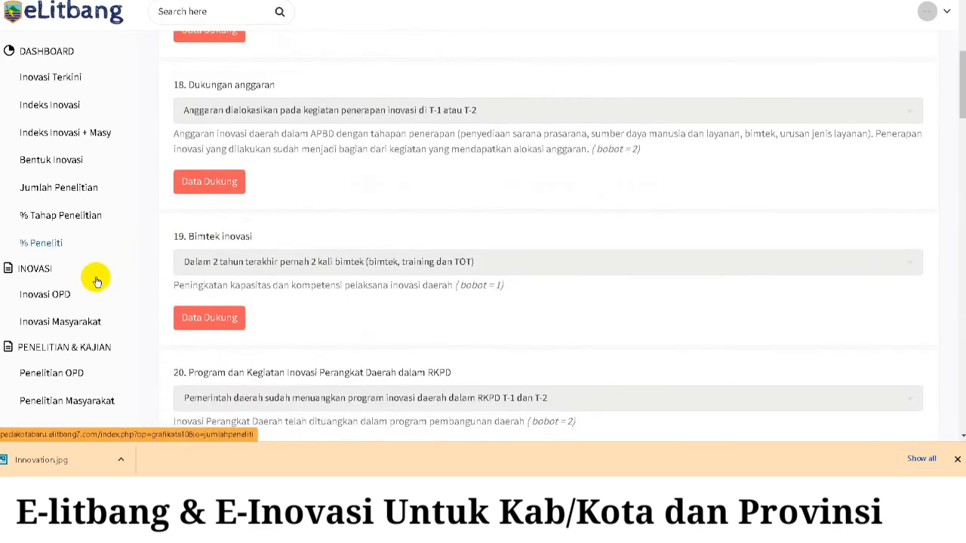
left_click(72, 373)
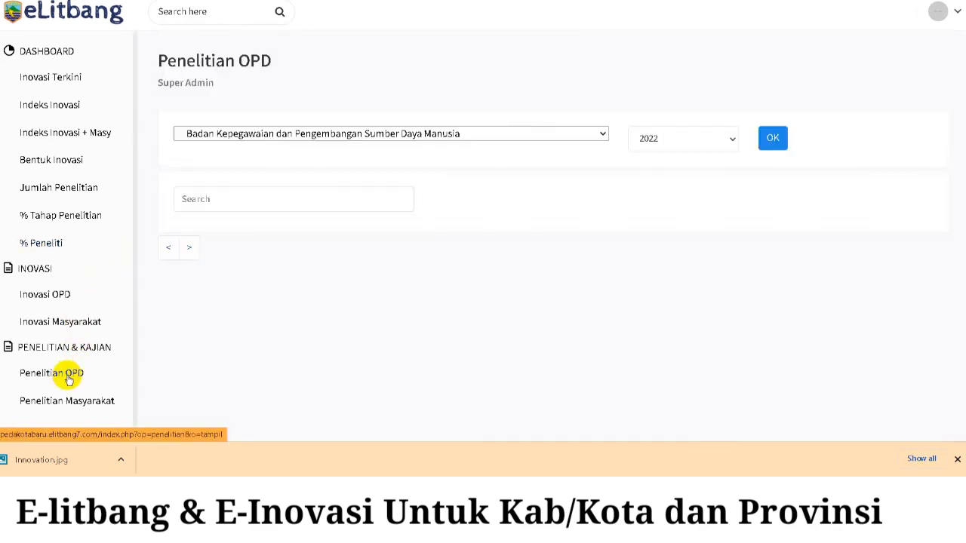
- Filter the Penelitian OPD list to Dinas Kesehatan for 2022 and review the entries
left_click(450, 139)
scroll(362, 267, "down", 2)
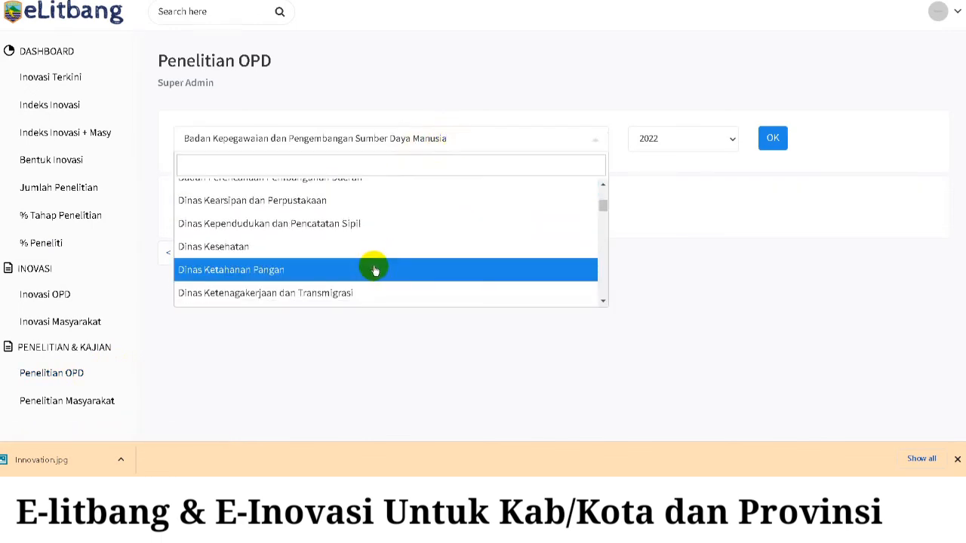
left_click(365, 249)
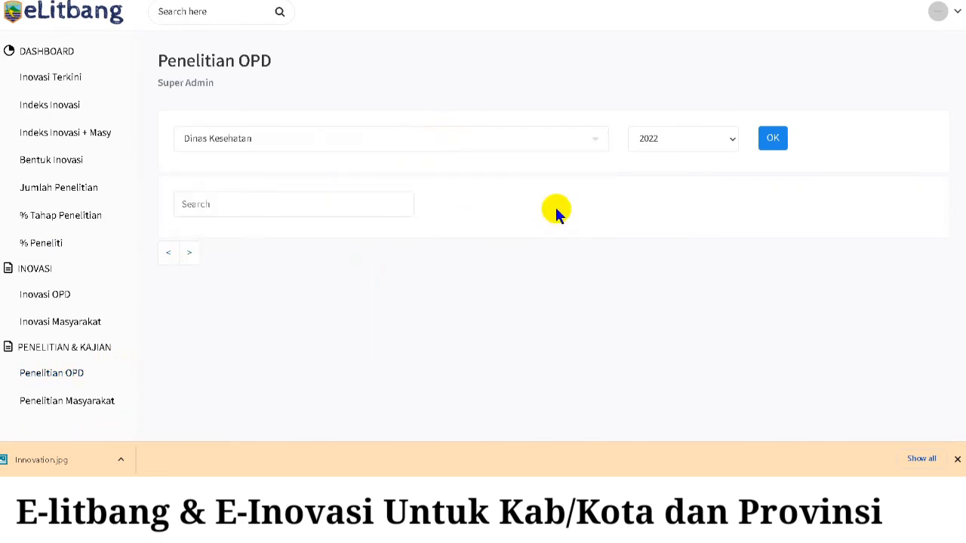
left_click(782, 142)
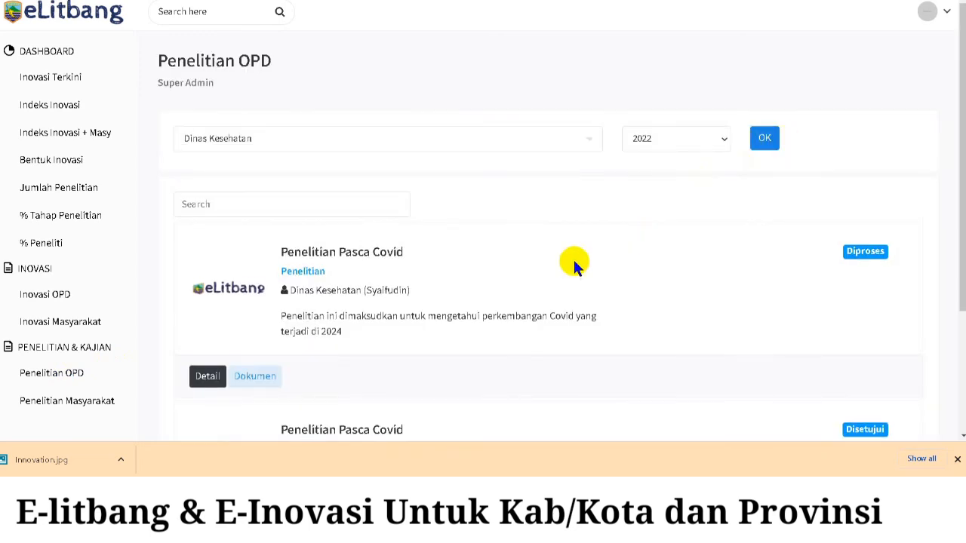
scroll(399, 270, "down", 2)
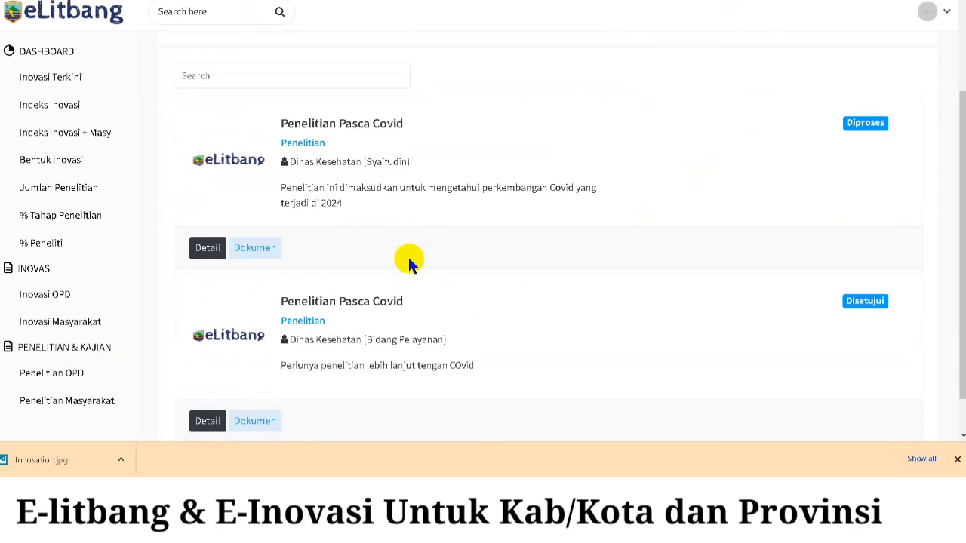
scroll(408, 261, "down", 1)
scroll(411, 253, "up", 2)
scroll(393, 189, "up", 1)
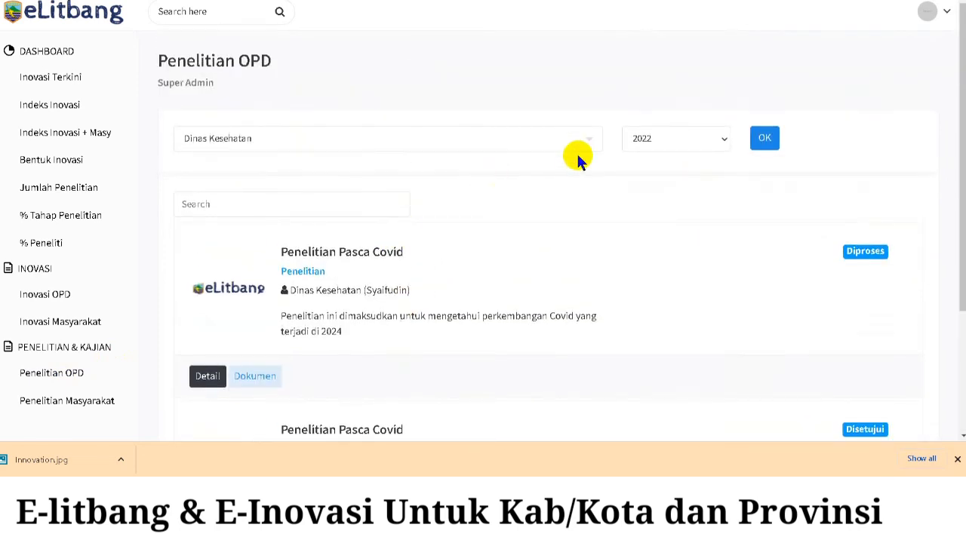
left_click(771, 143)
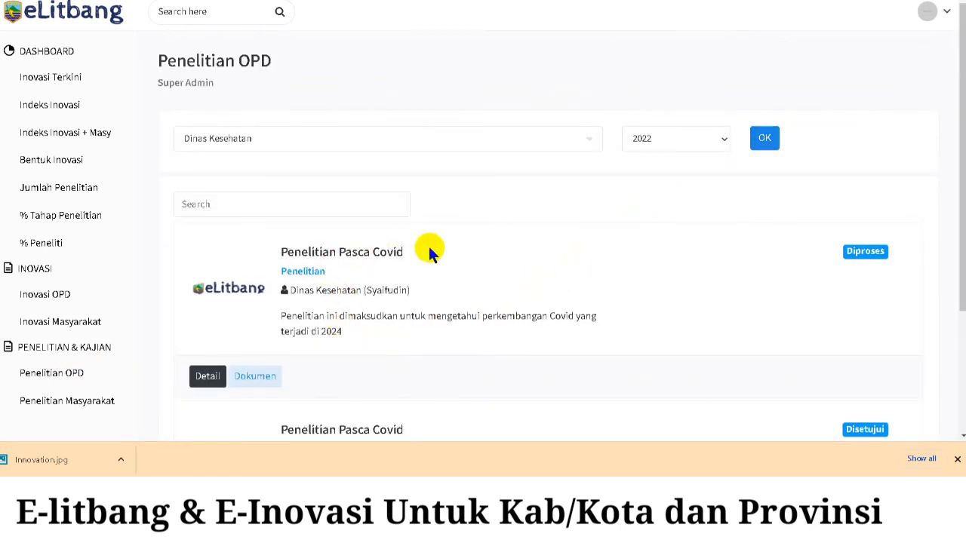
- Highlight the first study's owner and description, then view Penelitian Pasca Covid's details
left_click_drag(339, 333, 276, 296)
left_click(525, 335)
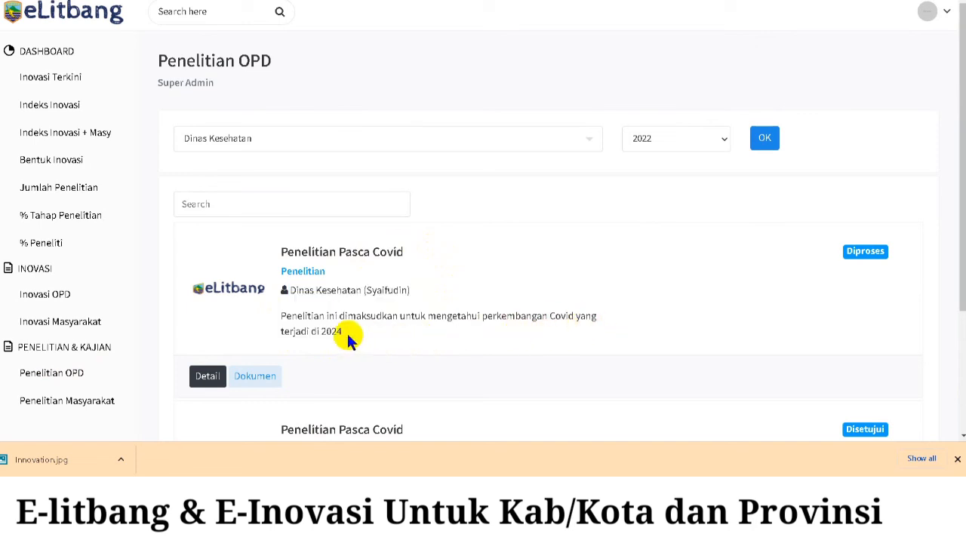
left_click(206, 378)
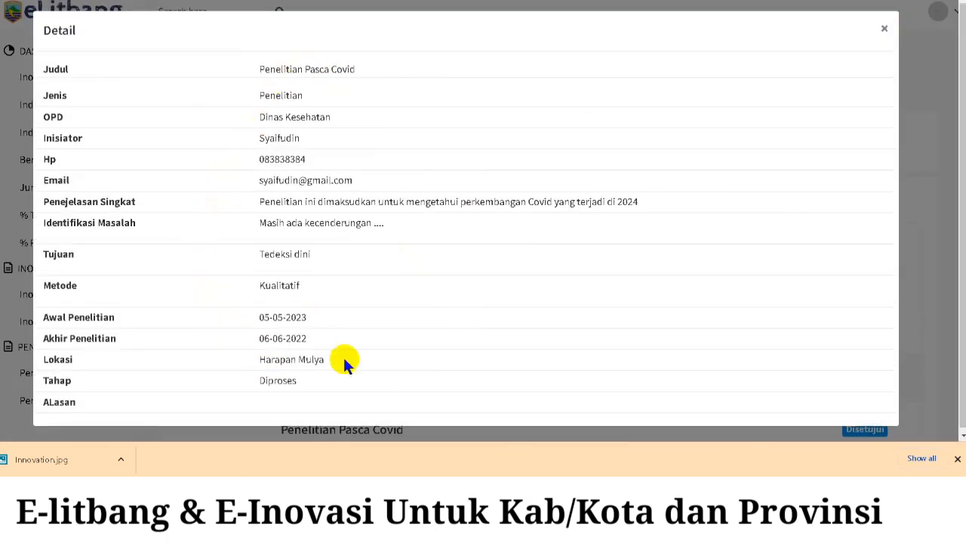
- Close the details, confirm the study has no attached documents, and open its status editor
left_click(880, 31)
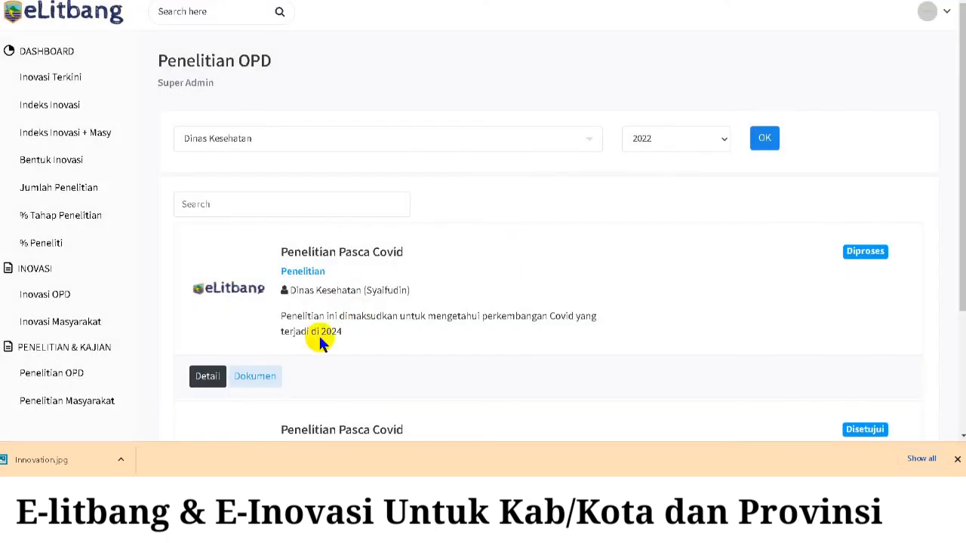
left_click(257, 375)
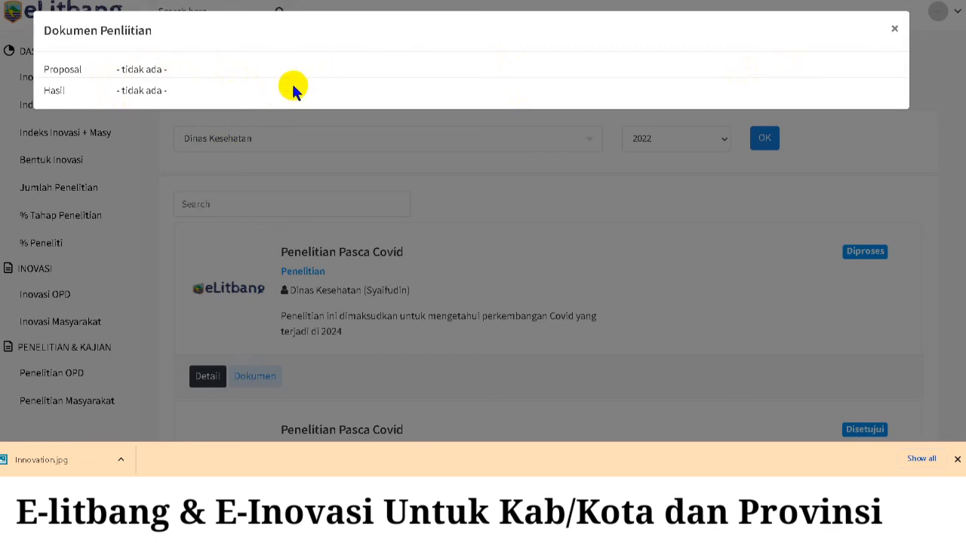
left_click(895, 29)
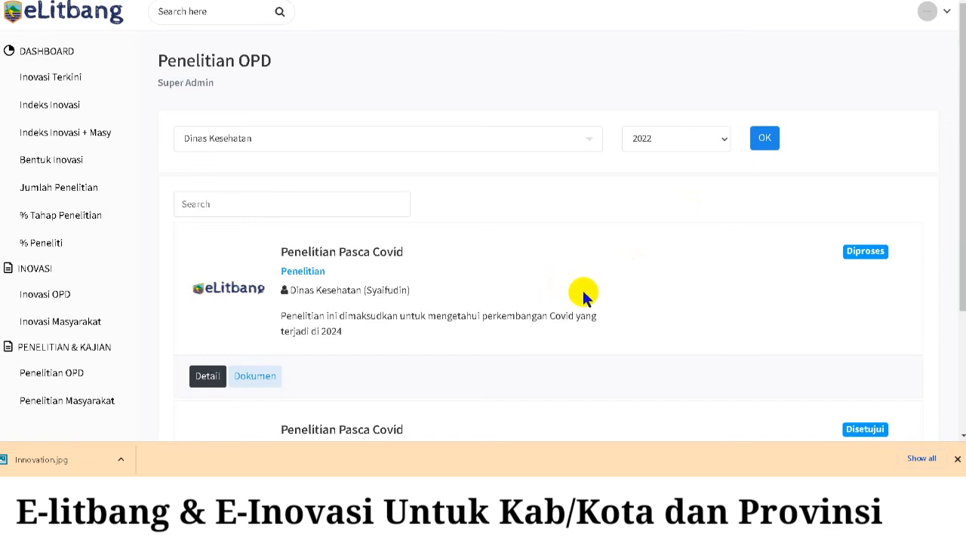
left_click(870, 253)
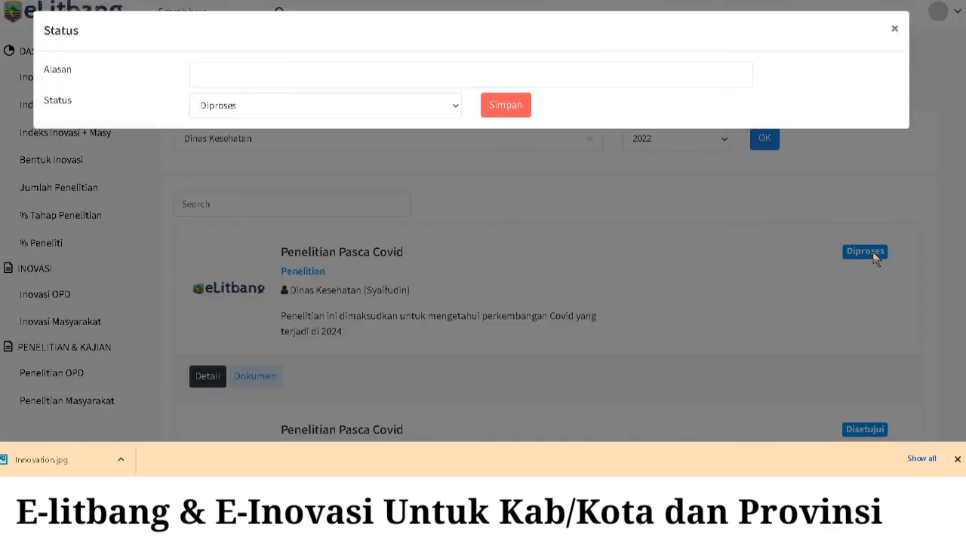
- Set Penelitian Pasca Covid's status to Disetujui with reason 'Sesuai prioritas Kepala Daerah' and save
left_click(339, 106)
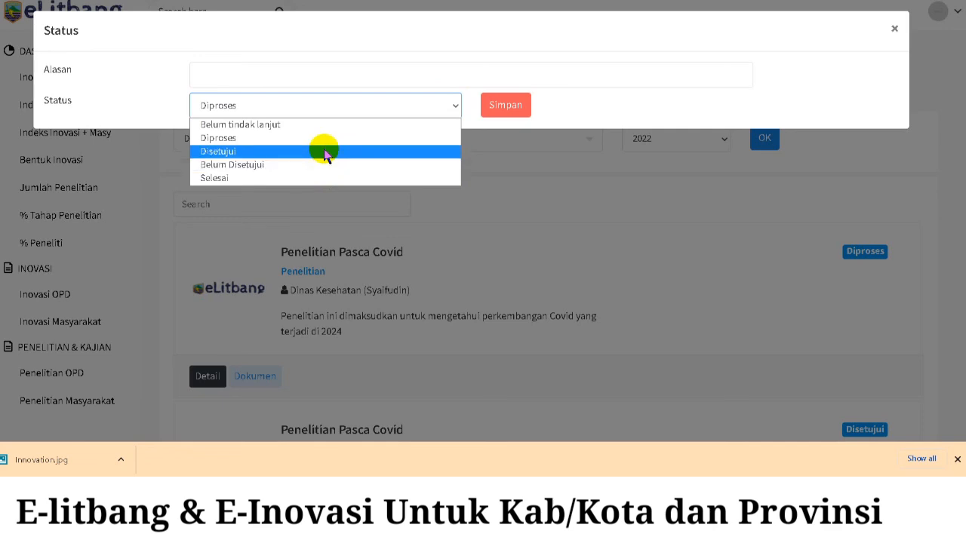
left_click(323, 152)
left_click(317, 77)
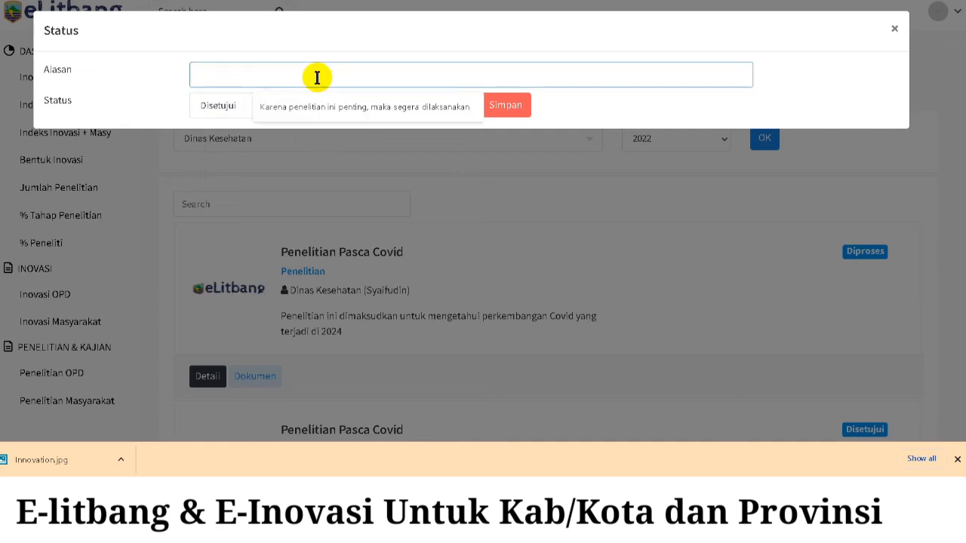
type("Sesuai ")
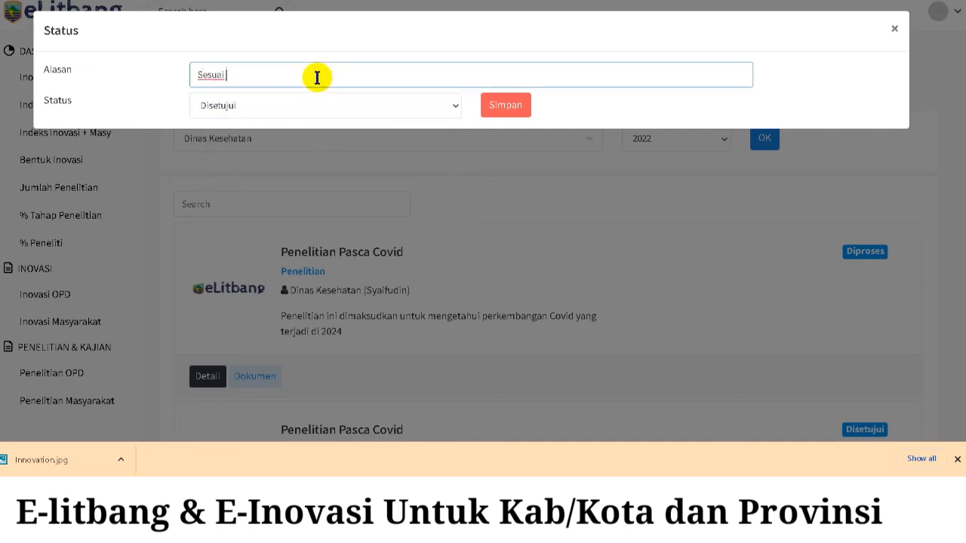
type("prioritas Kepala Daer")
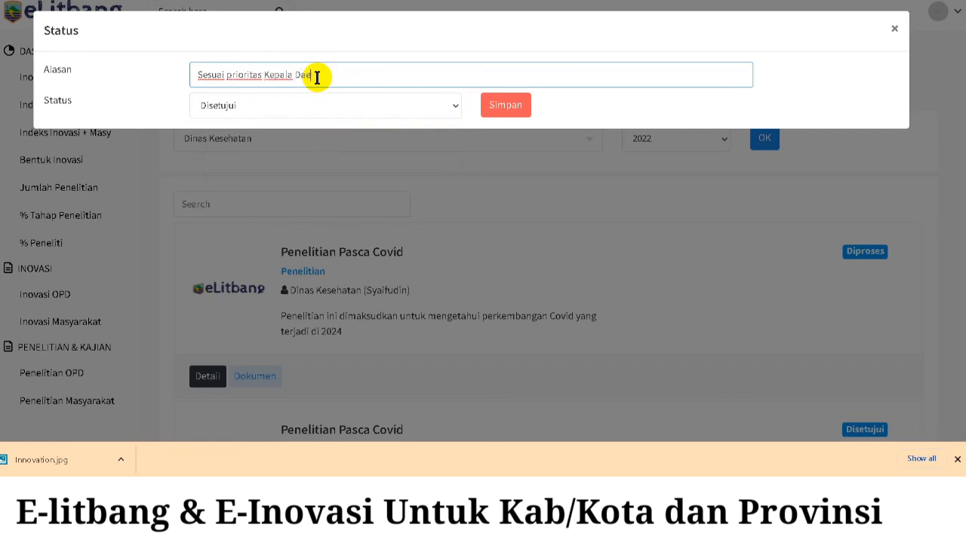
type("ah")
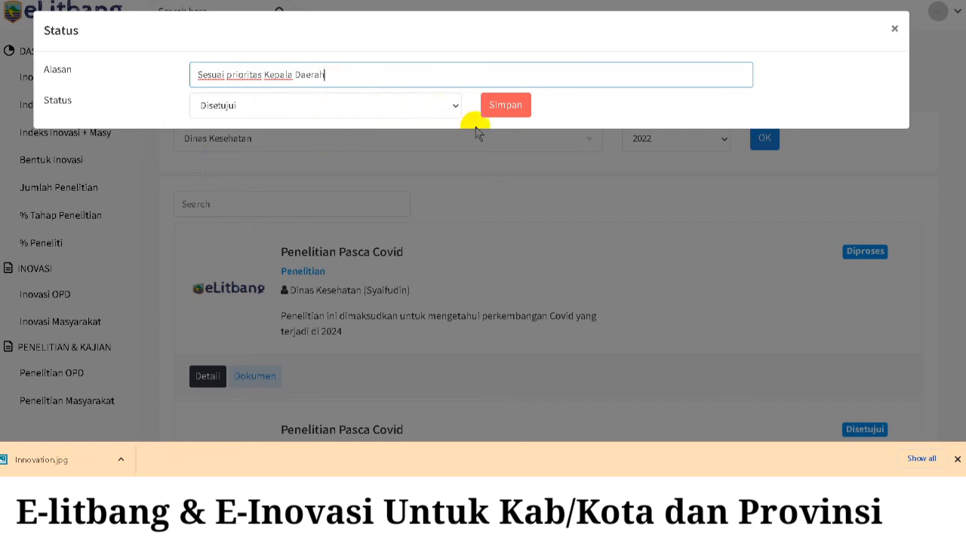
left_click(521, 111)
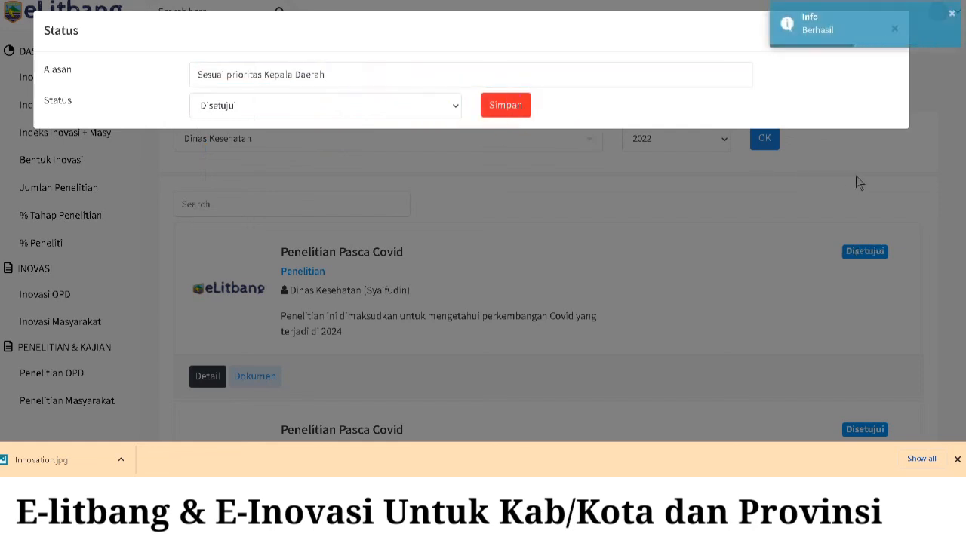
left_click(949, 24)
left_click(894, 27)
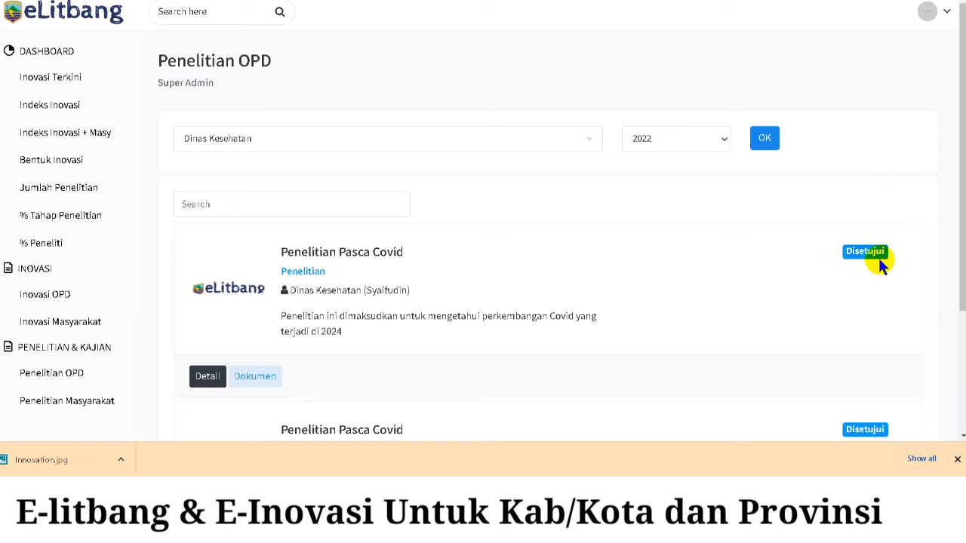
- In the OPD user's window, reload the research list to confirm Penelitian Pasca Covid shows Disetujui
mouse_move(261, 528)
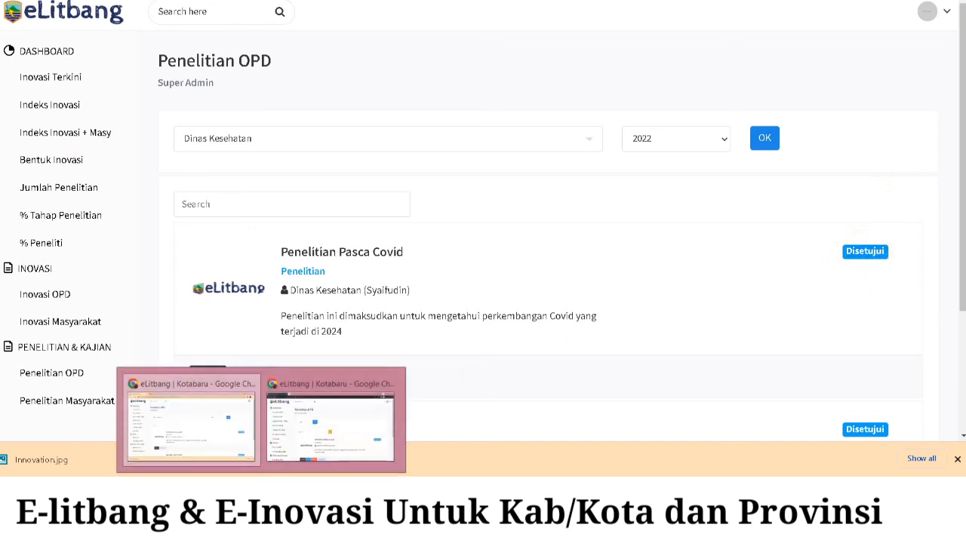
left_click(352, 445)
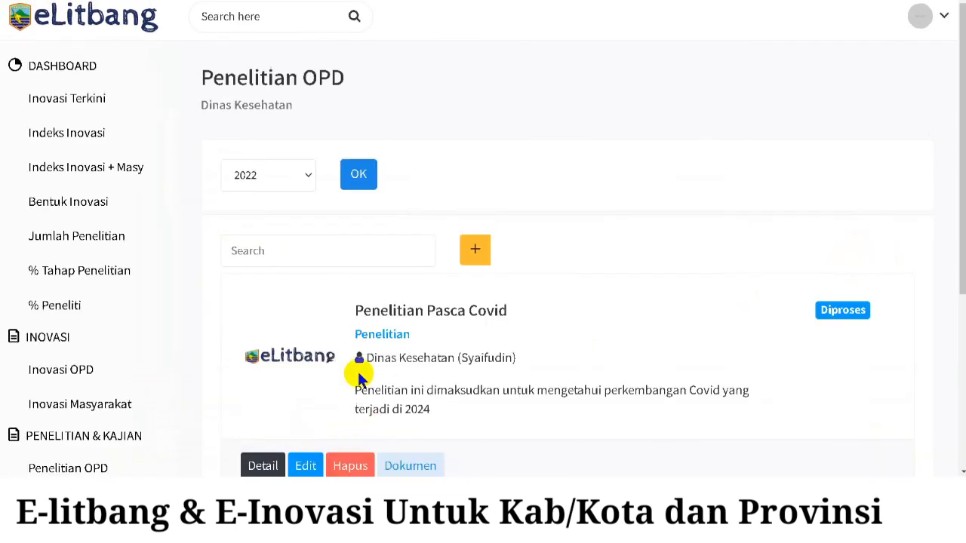
scroll(387, 242, "down", 3)
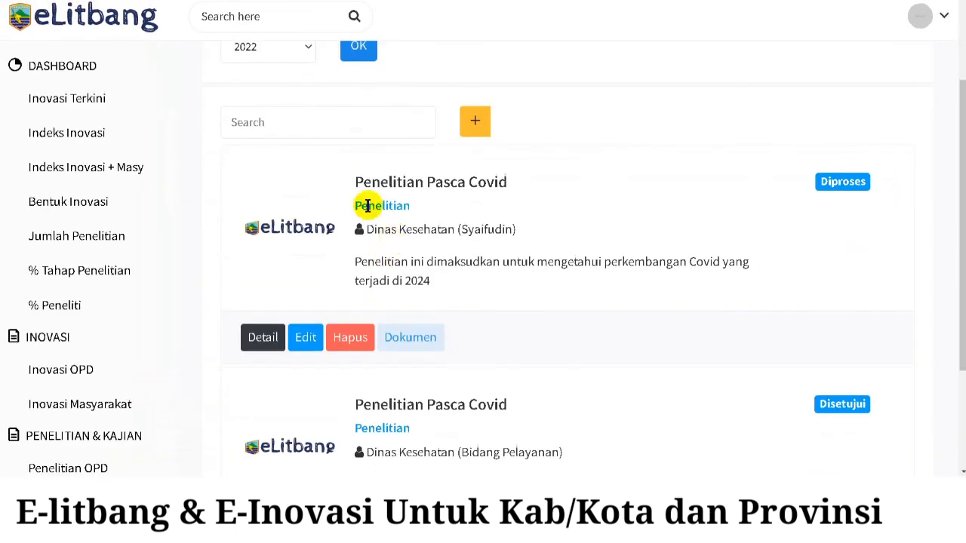
left_click(74, 1)
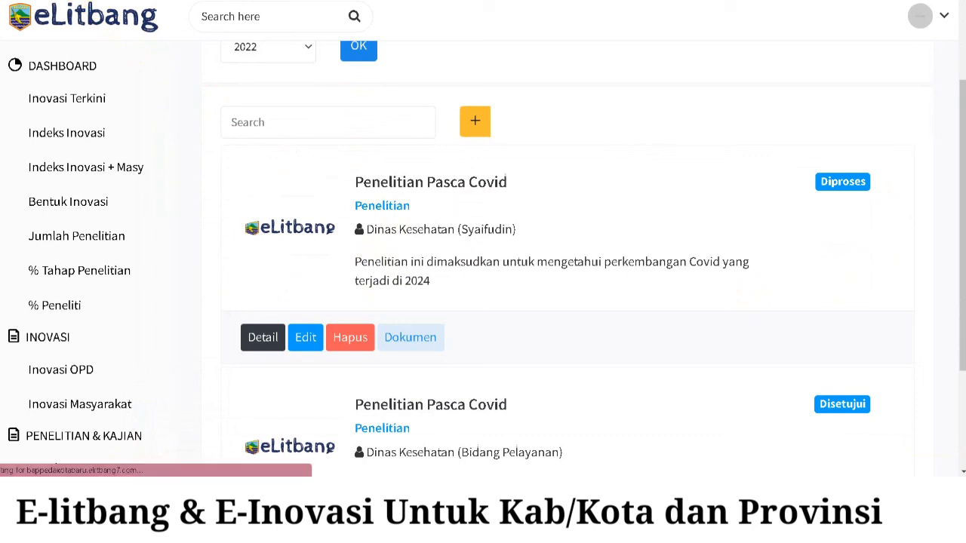
scroll(668, 218, "up", 1)
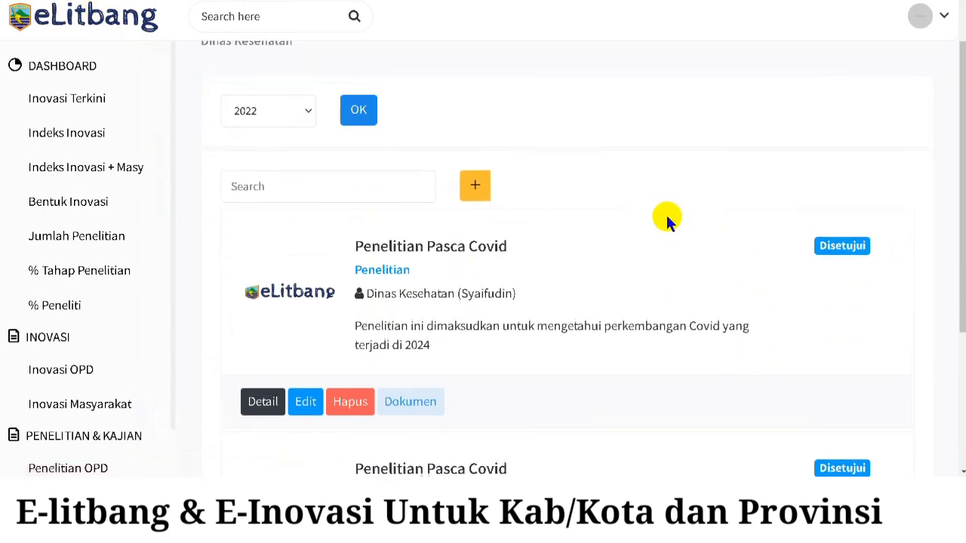
scroll(453, 268, "up", 1)
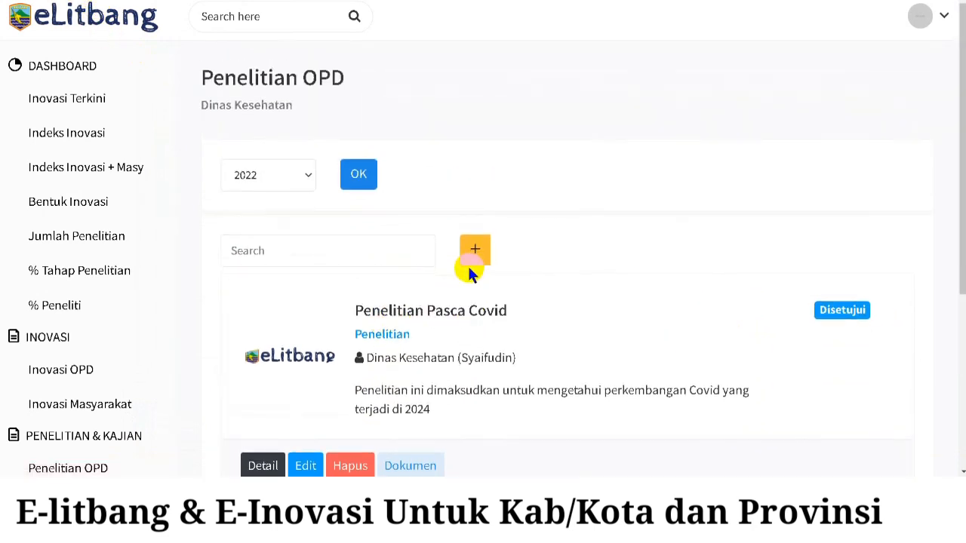
- Highlight the Dinas Kesehatan account subtitle and return to the Super Admin window
left_click_drag(293, 107, 193, 100)
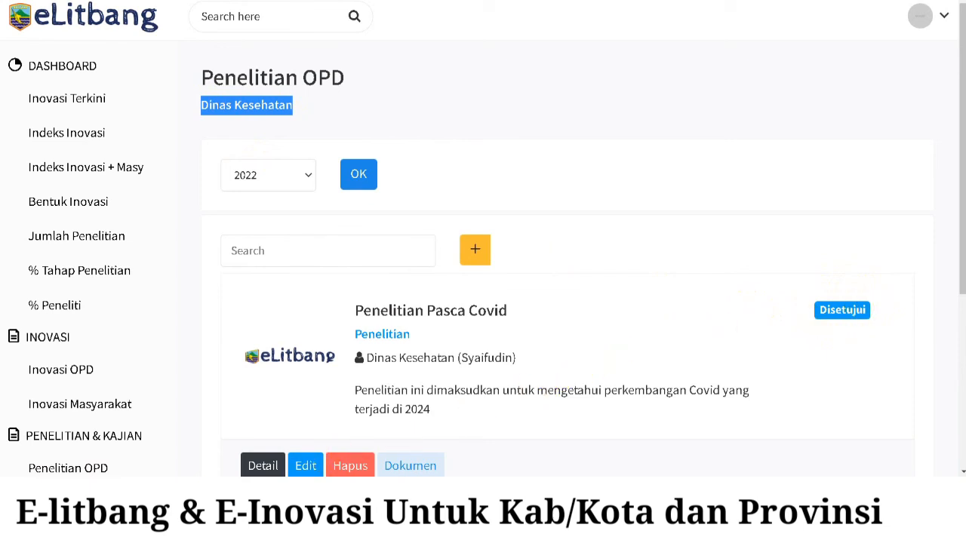
left_click(261, 494)
left_click(228, 436)
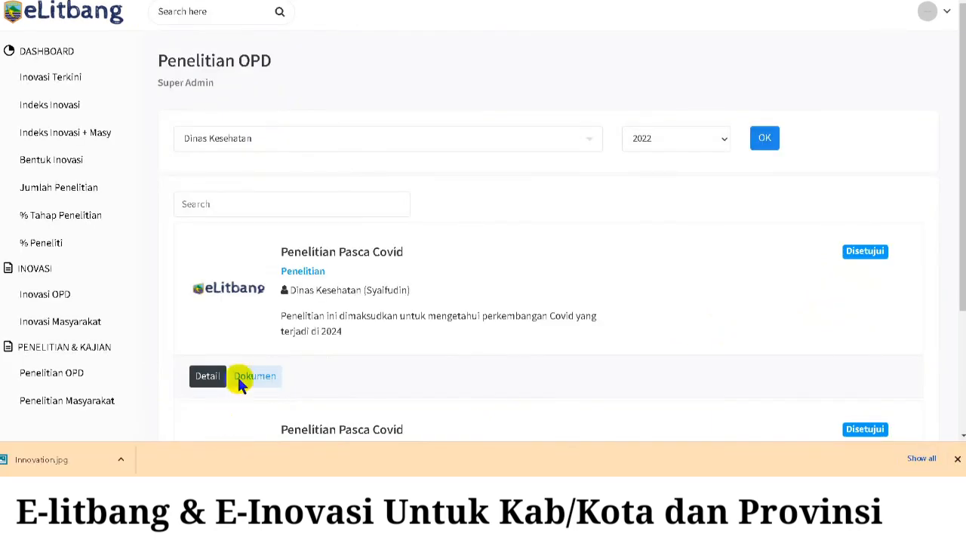